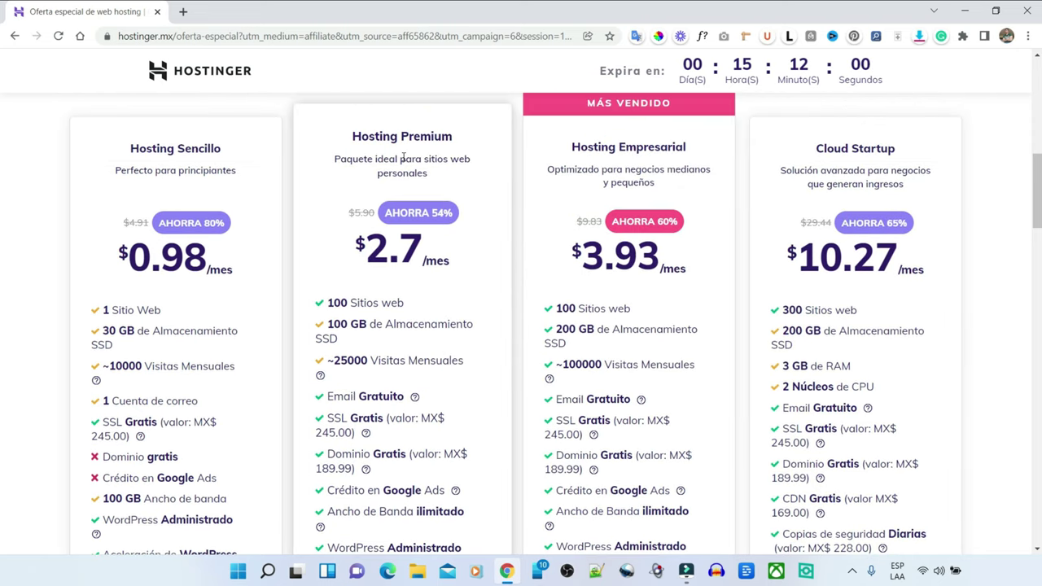
Step: Add the Hosting Premium plan to the cart
{"action": "scroll", "coordinate": [361, 424], "scroll_direction": "down", "scroll_amount": 4}
{"action": "scroll", "coordinate": [362, 424], "scroll_direction": "down", "scroll_amount": 2}
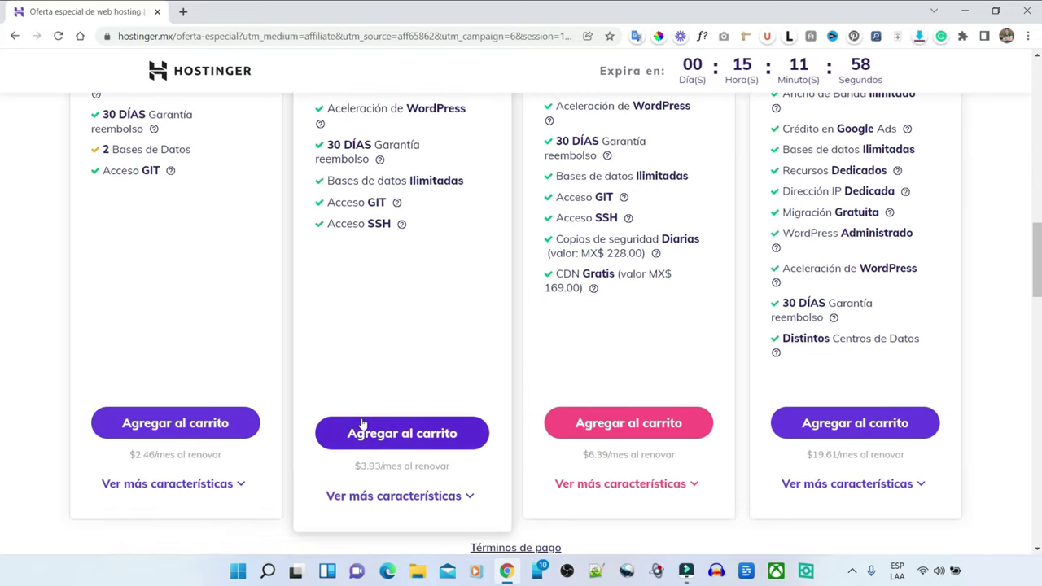
{"action": "left_click", "coordinate": [467, 440]}
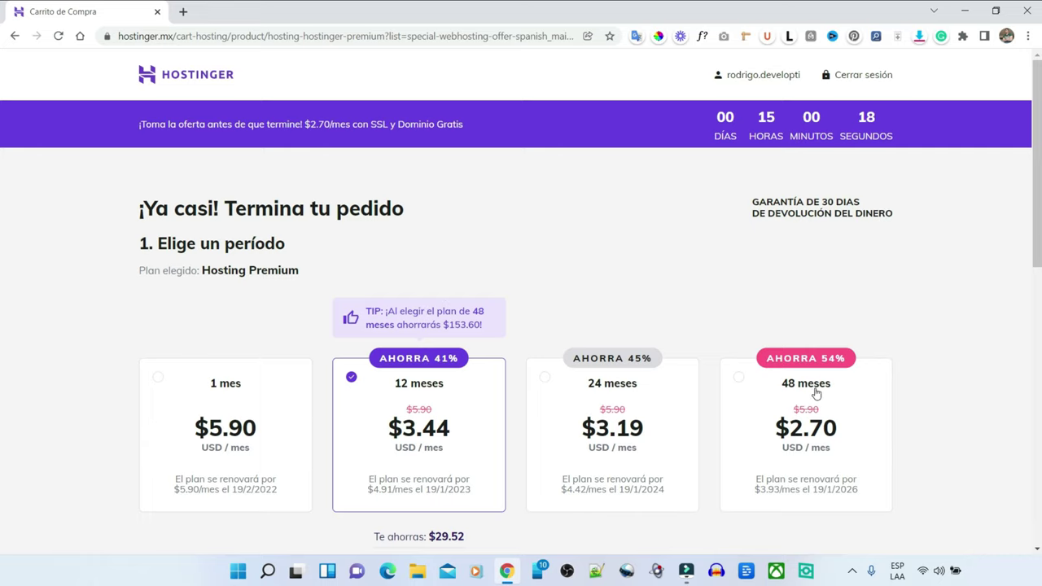
Step: Try the 48-month billing period for the plan, and settle on 12 months
{"action": "scroll", "coordinate": [824, 388], "scroll_direction": "down", "scroll_amount": 1}
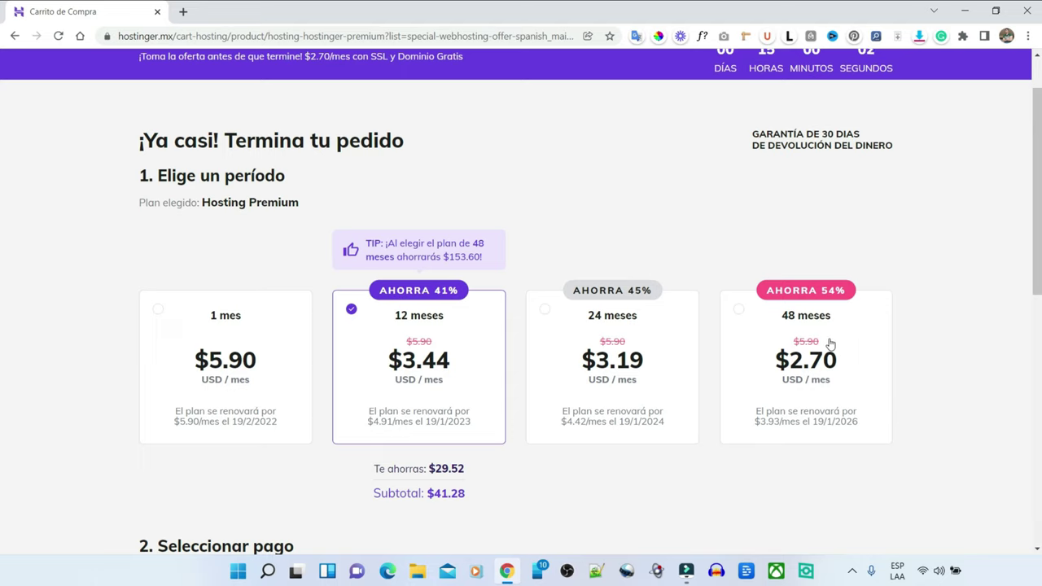
{"action": "left_click", "coordinate": [849, 342]}
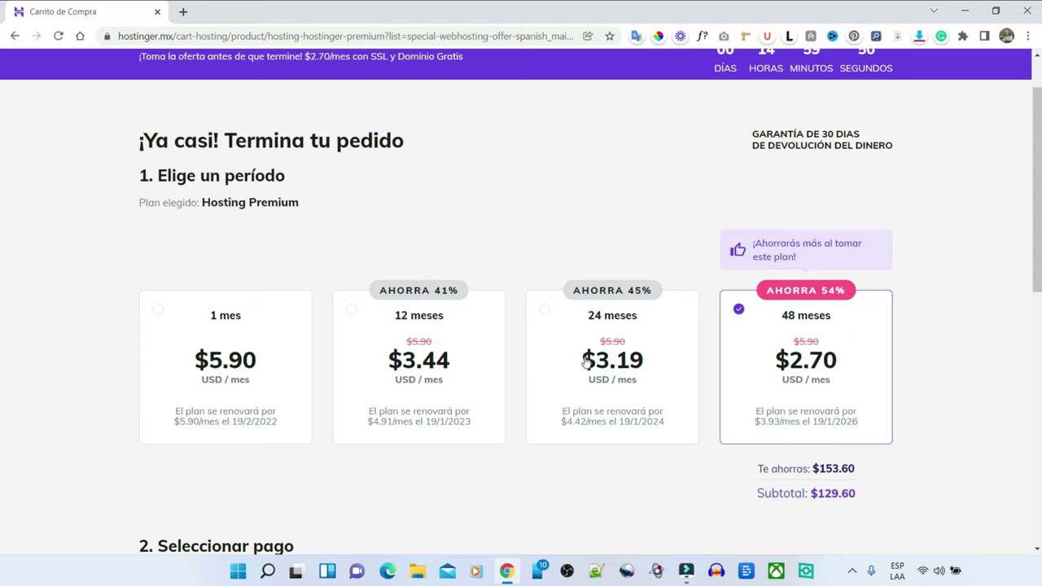
{"action": "left_click", "coordinate": [471, 328]}
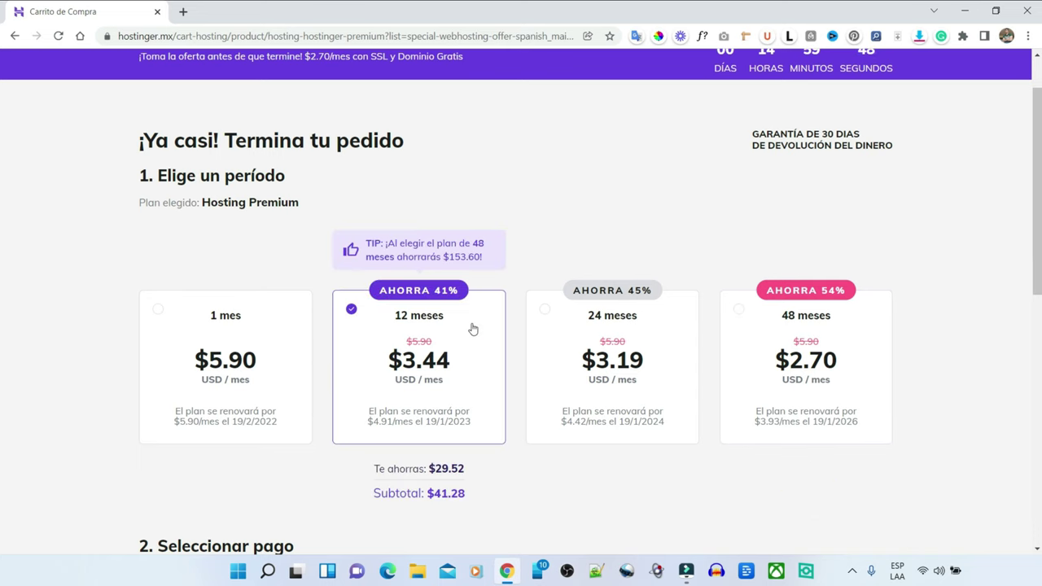
Step: Submit the secure payment for the order with credit card as the payment method
{"action": "scroll", "coordinate": [473, 328], "scroll_direction": "down", "scroll_amount": 4}
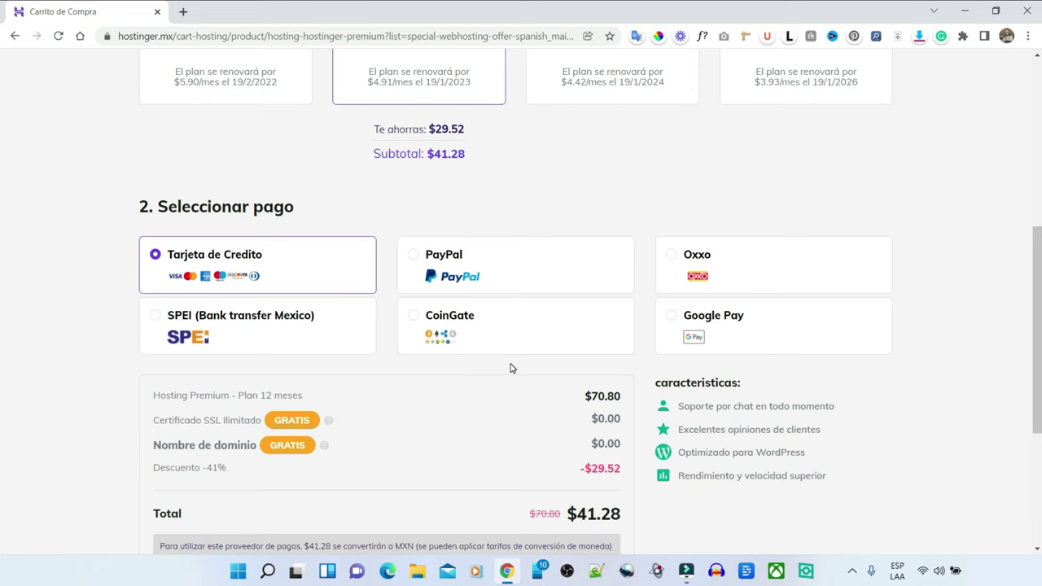
{"action": "scroll", "coordinate": [366, 382], "scroll_direction": "down", "scroll_amount": 3}
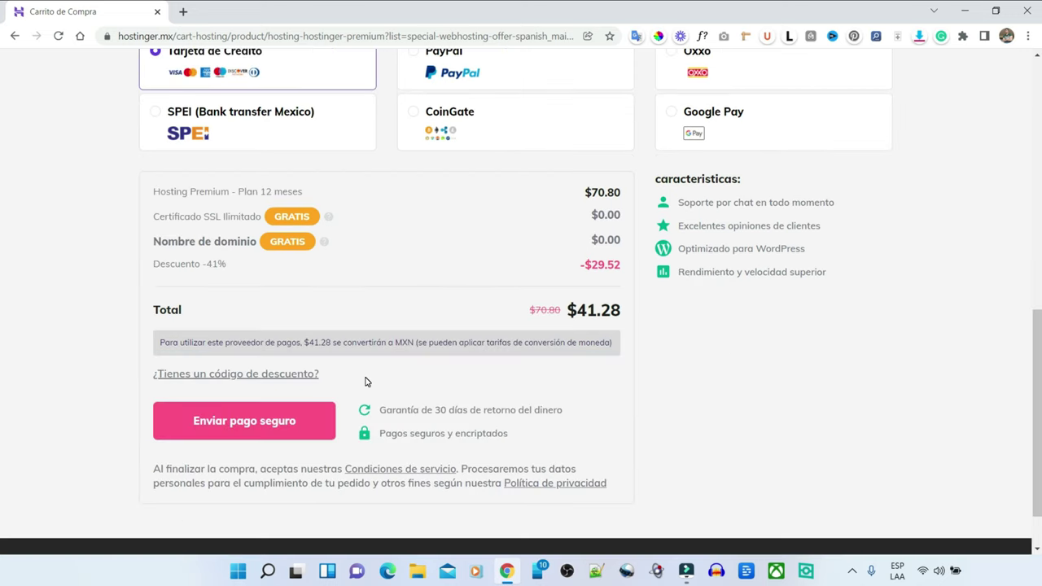
{"action": "left_click", "coordinate": [317, 413]}
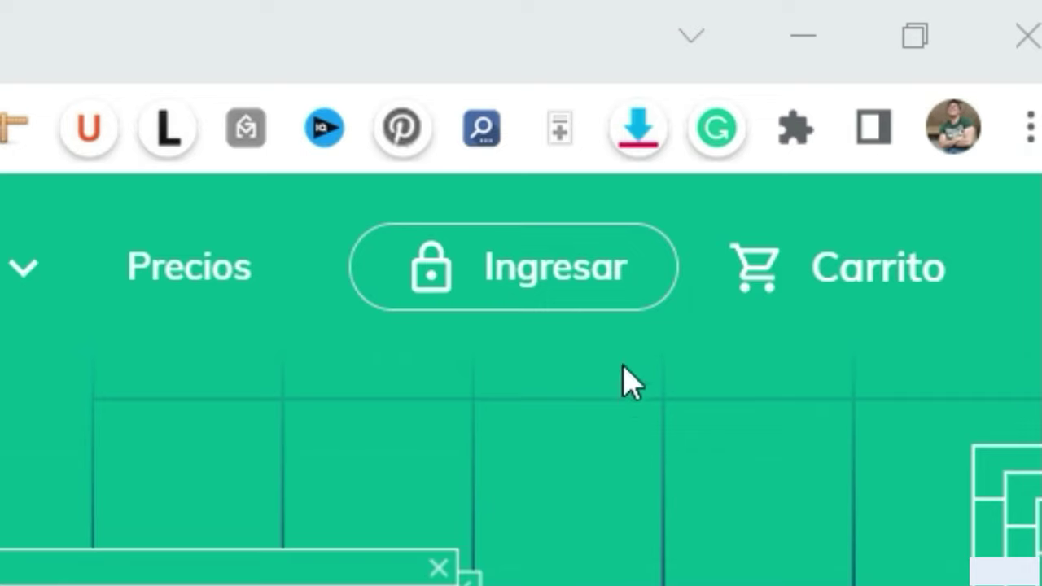
Step: Go to the Hostinger login page and sign in with the Google account
{"action": "left_click", "coordinate": [640, 270]}
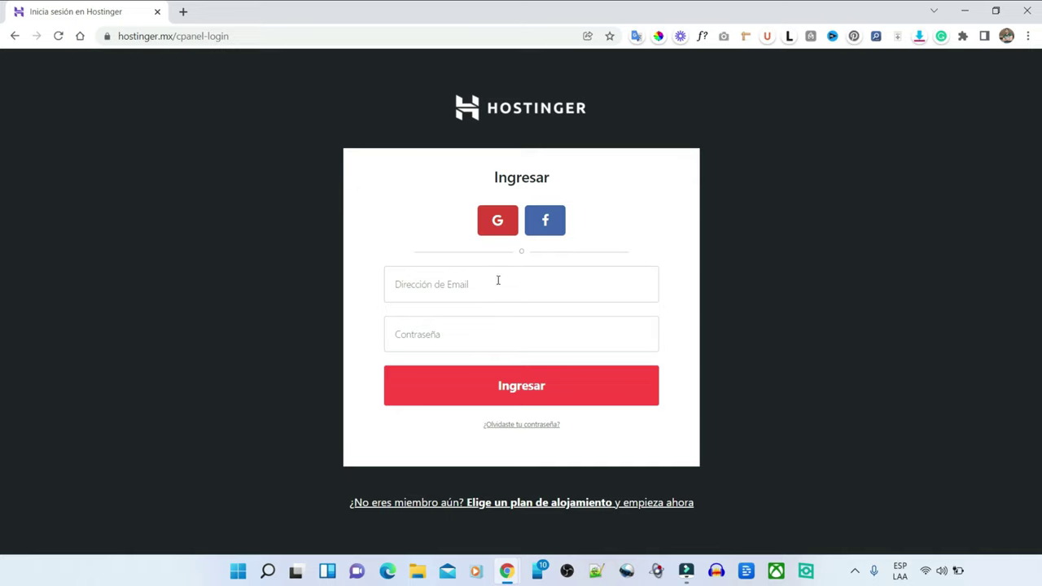
{"action": "left_click", "coordinate": [504, 220]}
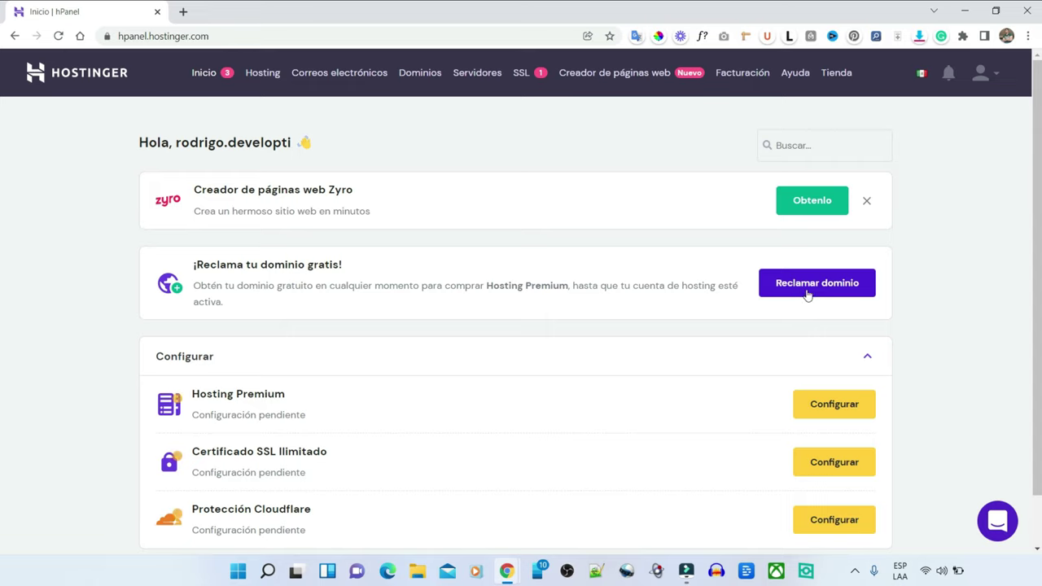
Step: Start the free domain claim and check the availability of tutorialesrodrigo.com
{"action": "left_click", "coordinate": [868, 293]}
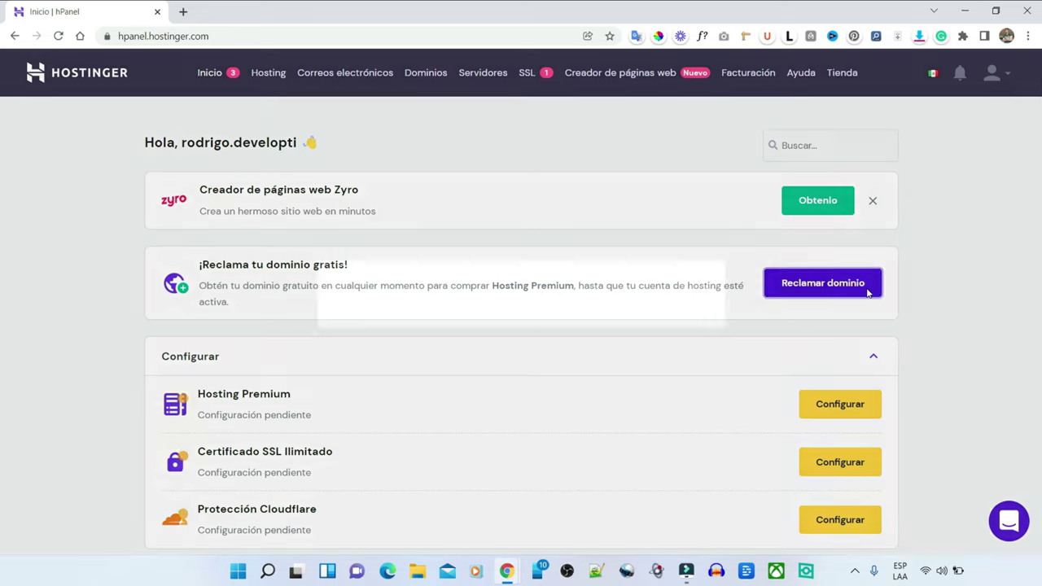
{"action": "left_click", "coordinate": [453, 302]}
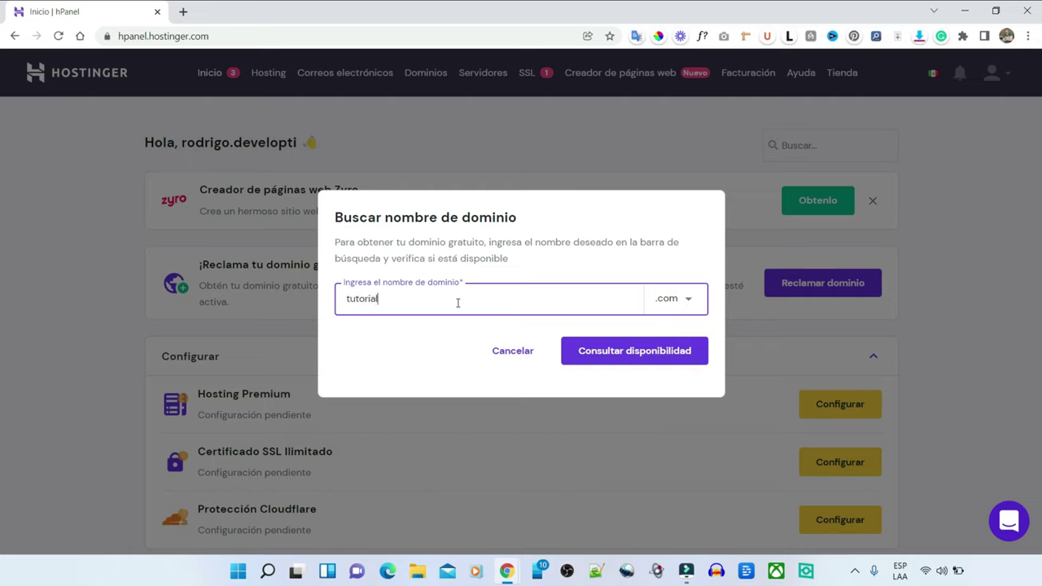
{"action": "type", "text": "orig"}
{"action": "type", "text": "igo"}
{"action": "left_click", "coordinate": [509, 326]}
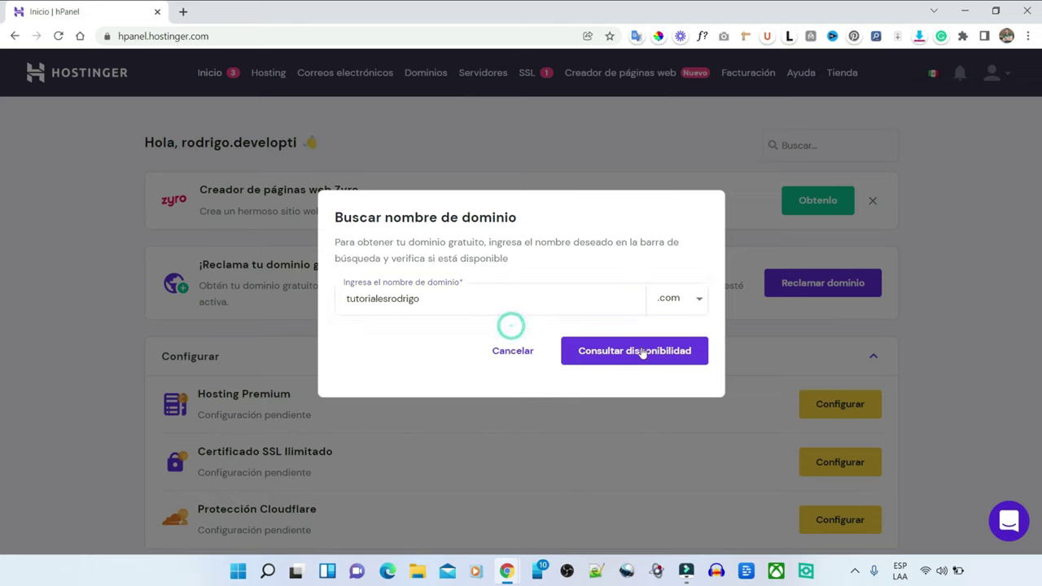
{"action": "left_click", "coordinate": [642, 352]}
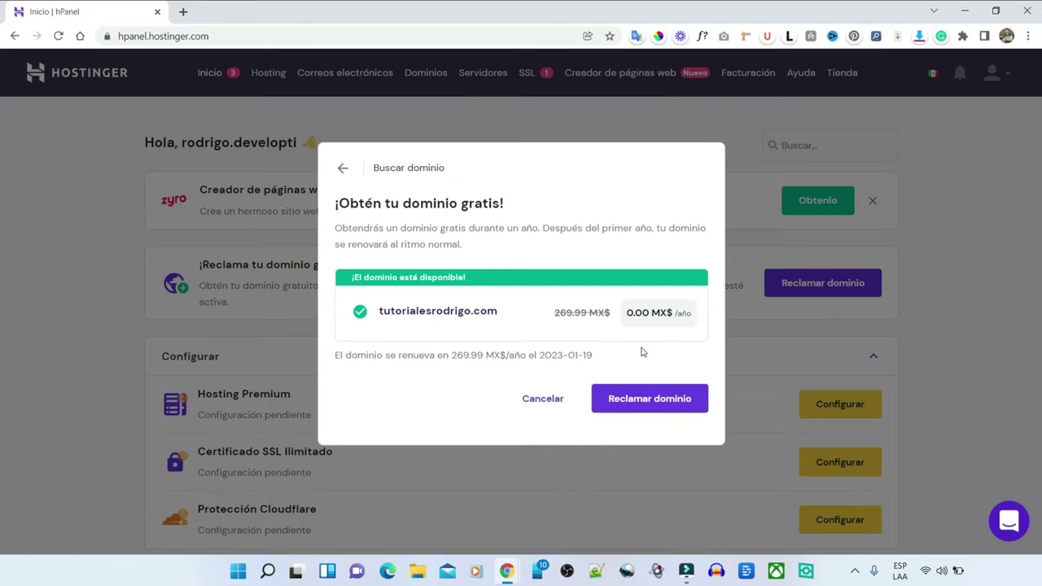
Step: Claim the available domain and finish its registration as Personal, with the country and contact details filled in
{"action": "left_click", "coordinate": [698, 404]}
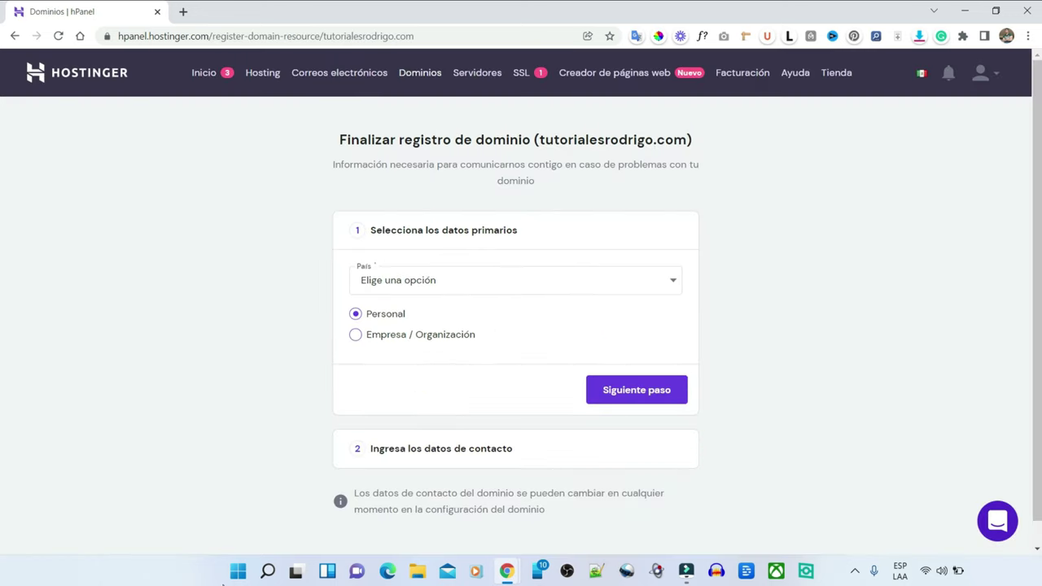
{"action": "left_click", "coordinate": [518, 281]}
{"action": "scroll", "coordinate": [454, 391], "scroll_direction": "down", "scroll_amount": 3}
{"action": "left_click", "coordinate": [453, 389]}
{"action": "left_click", "coordinate": [636, 390]}
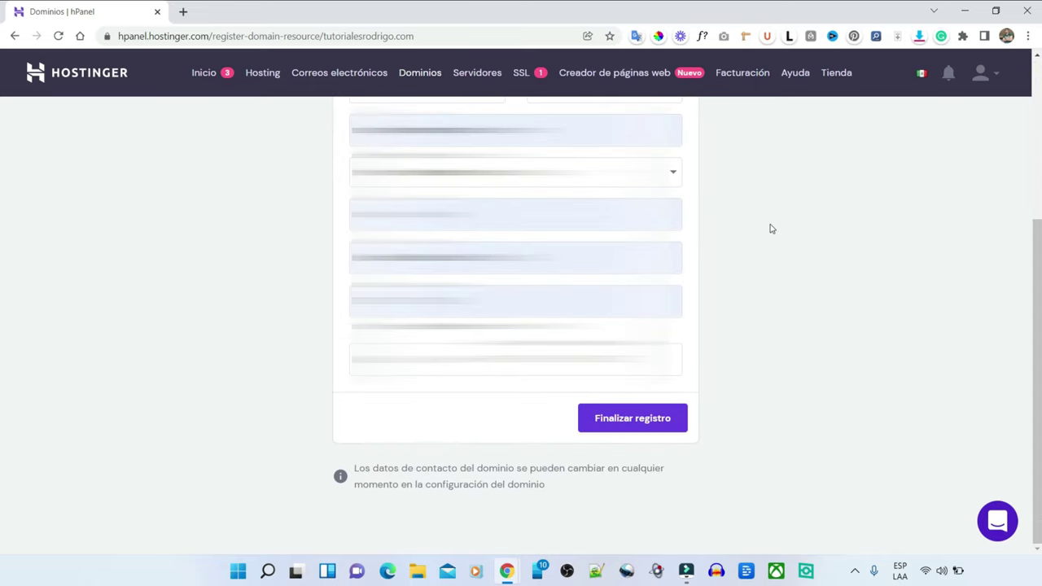
{"action": "left_click", "coordinate": [674, 419]}
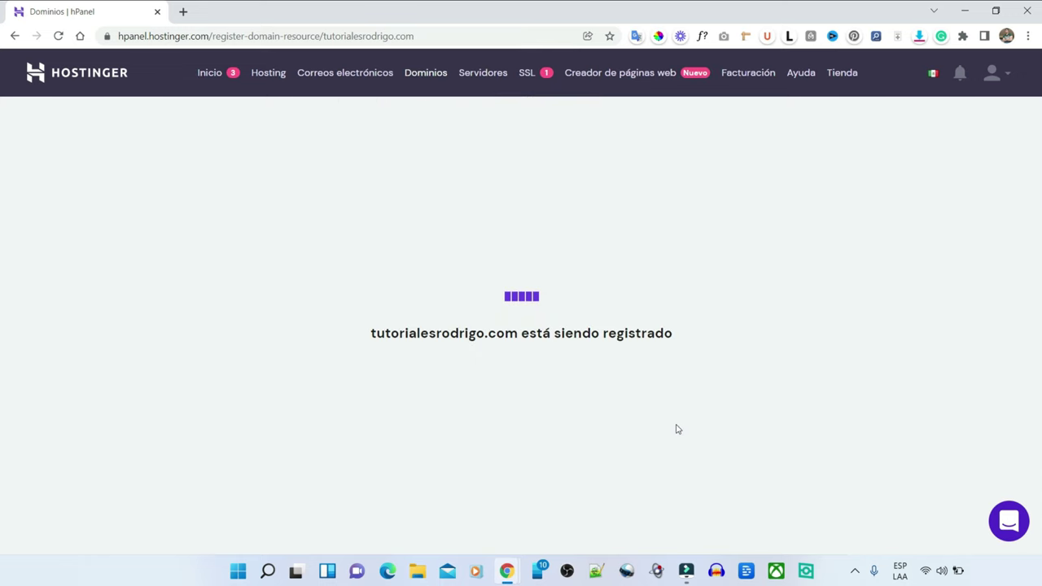
{"action": "left_click", "coordinate": [513, 392]}
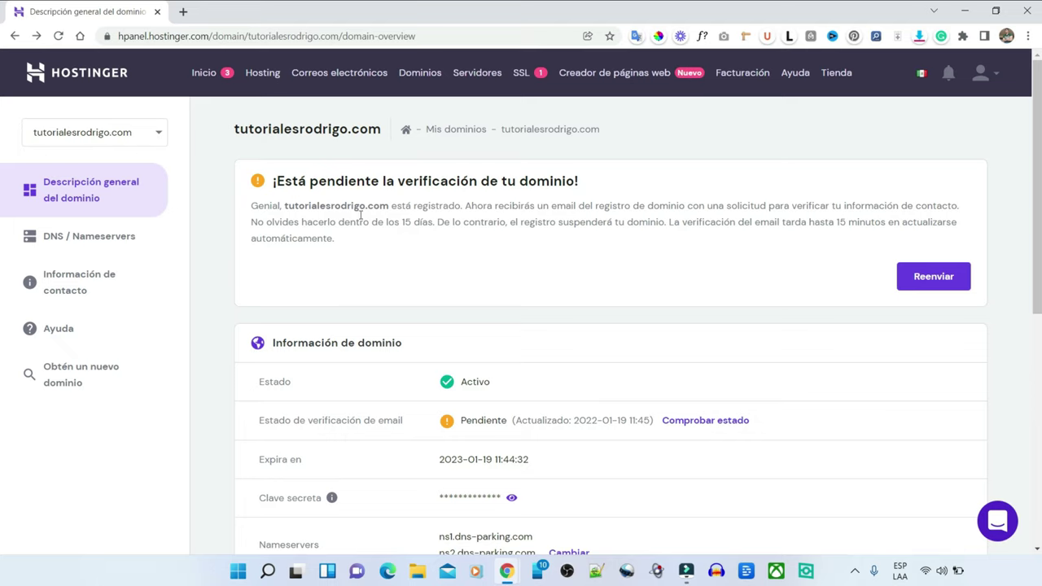
Step: Visit the newly registered domain from its name in the verification notice, and return to the domain overview
{"action": "left_click_drag", "start_coordinate": [387, 205], "coordinate": [283, 207]}
{"action": "right_click", "coordinate": [301, 205]}
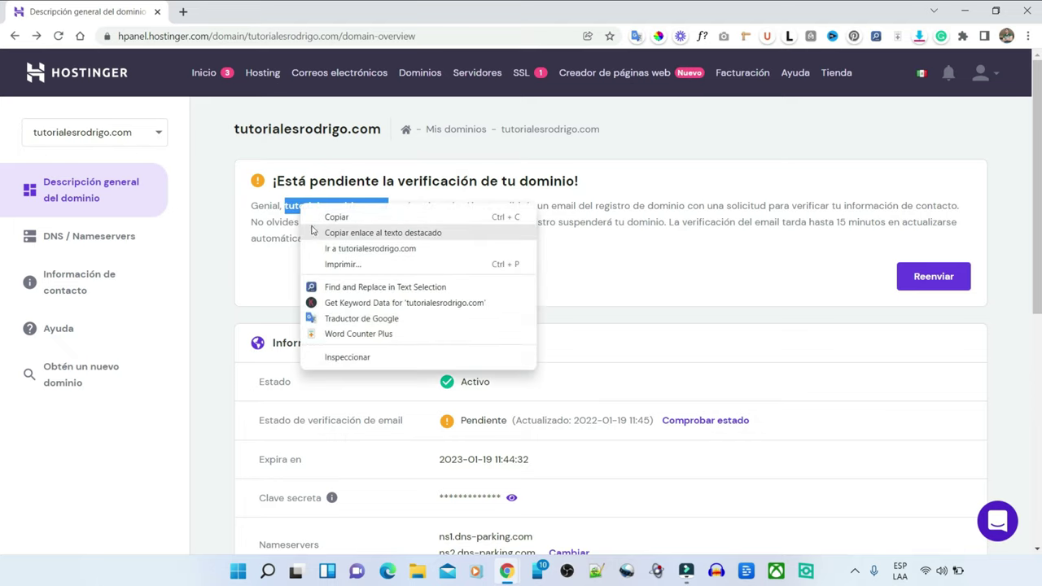
{"action": "left_click", "coordinate": [338, 248]}
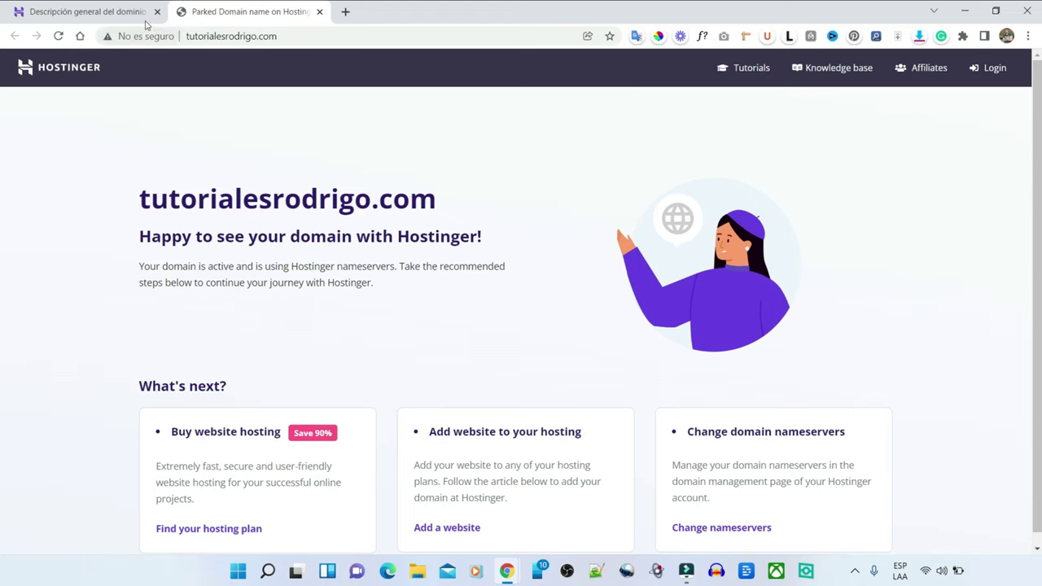
{"action": "left_click", "coordinate": [91, 10]}
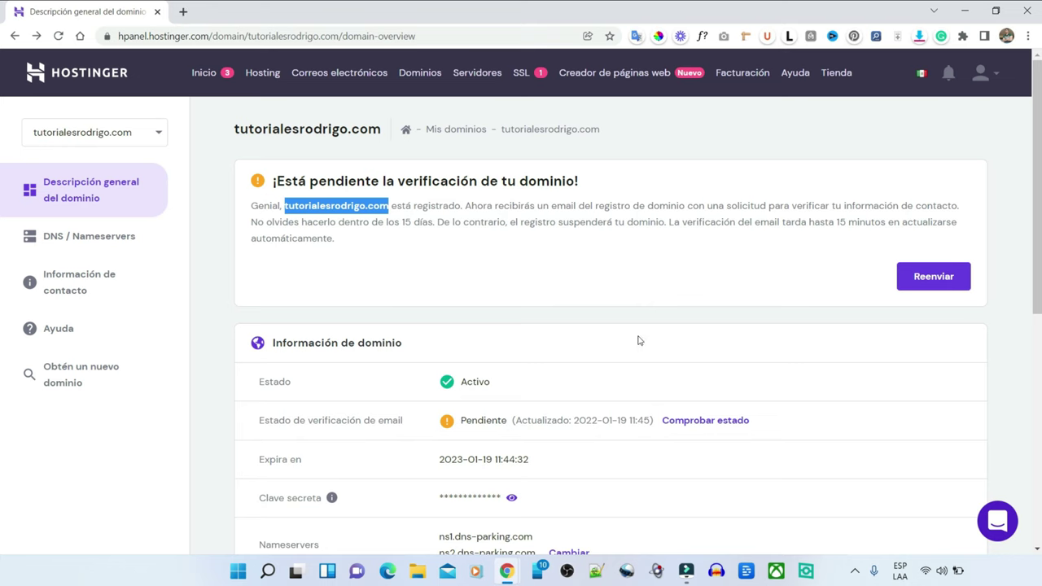
Step: Start the Hosting Premium setup from the account home page and skip the website survey
{"action": "left_click", "coordinate": [211, 79]}
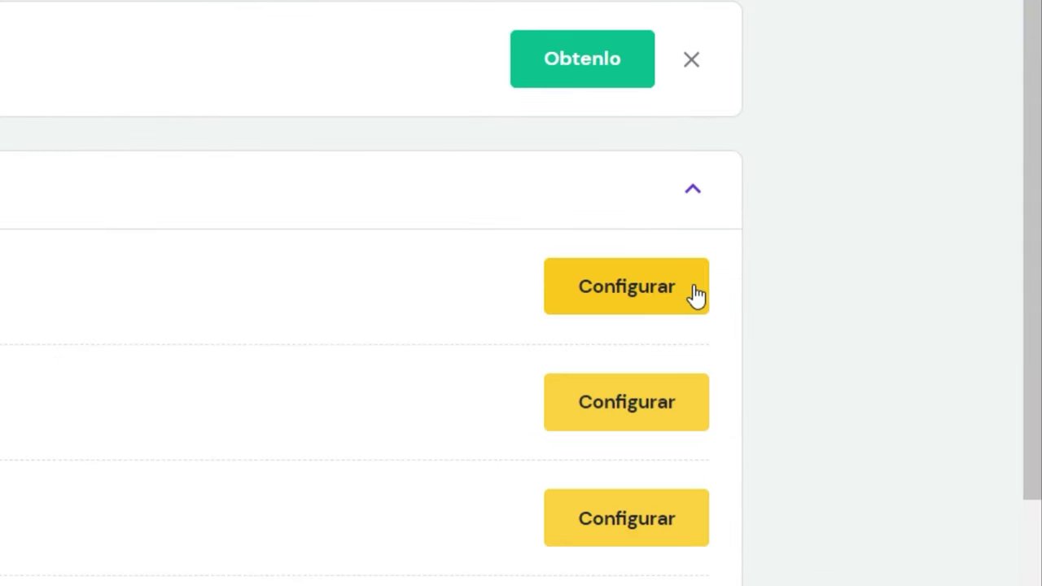
{"action": "left_click", "coordinate": [697, 294]}
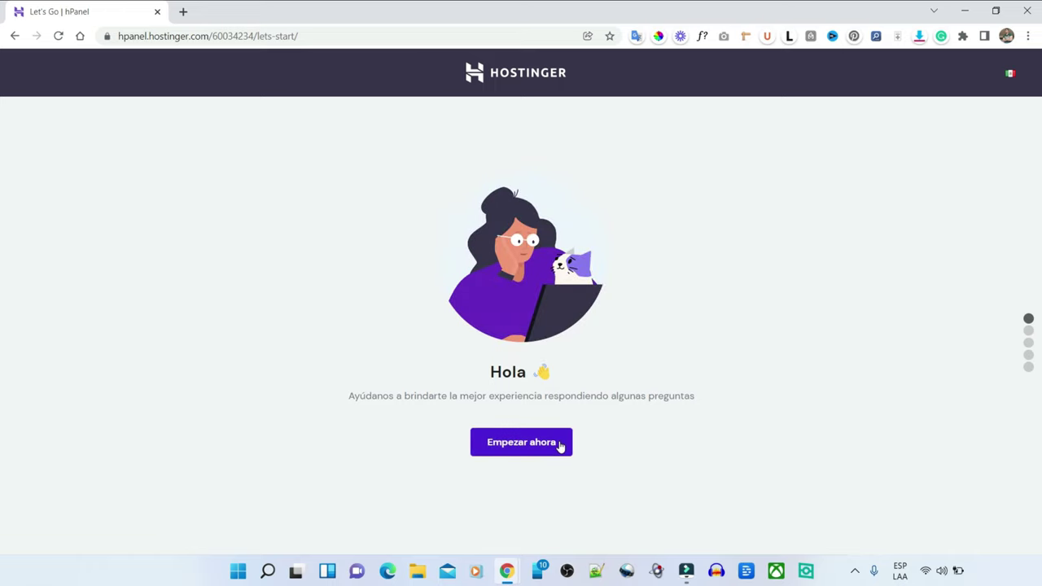
{"action": "left_click", "coordinate": [560, 447]}
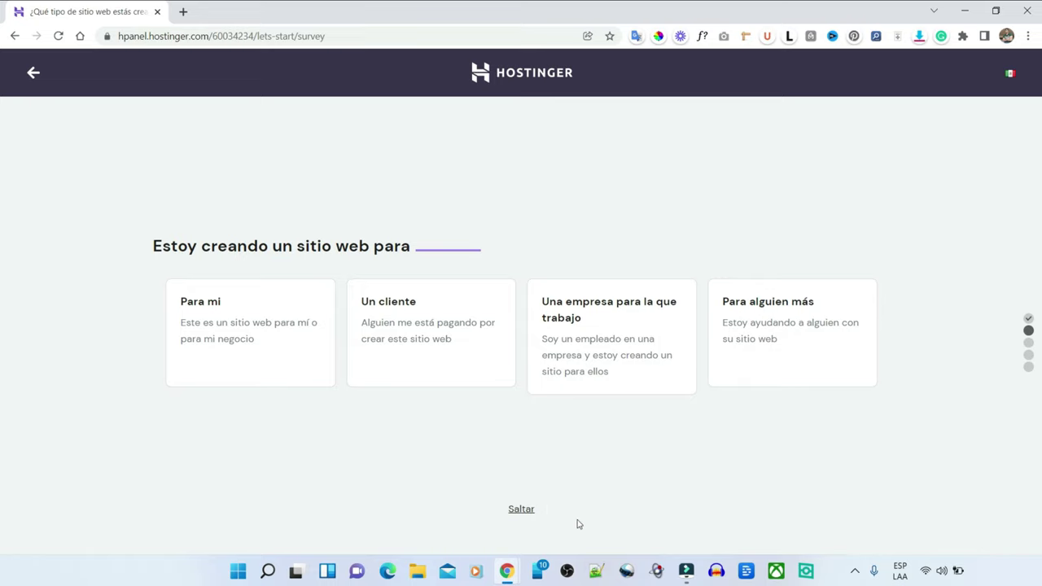
{"action": "left_click", "coordinate": [520, 510]}
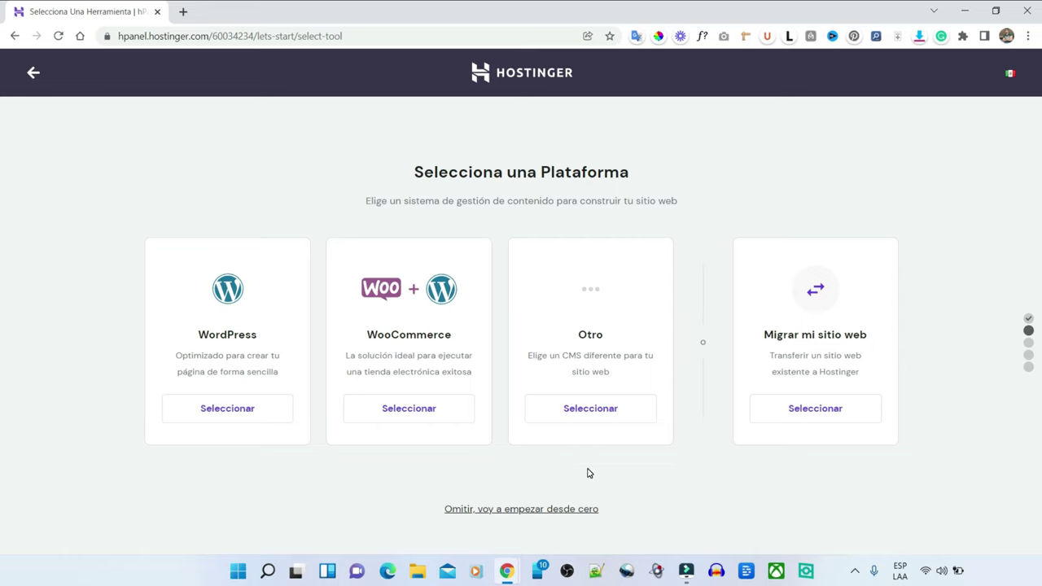
Step: Choose WordPress as the platform and create its admin account with the prefilled email and a randomly generated password
{"action": "left_click", "coordinate": [264, 417]}
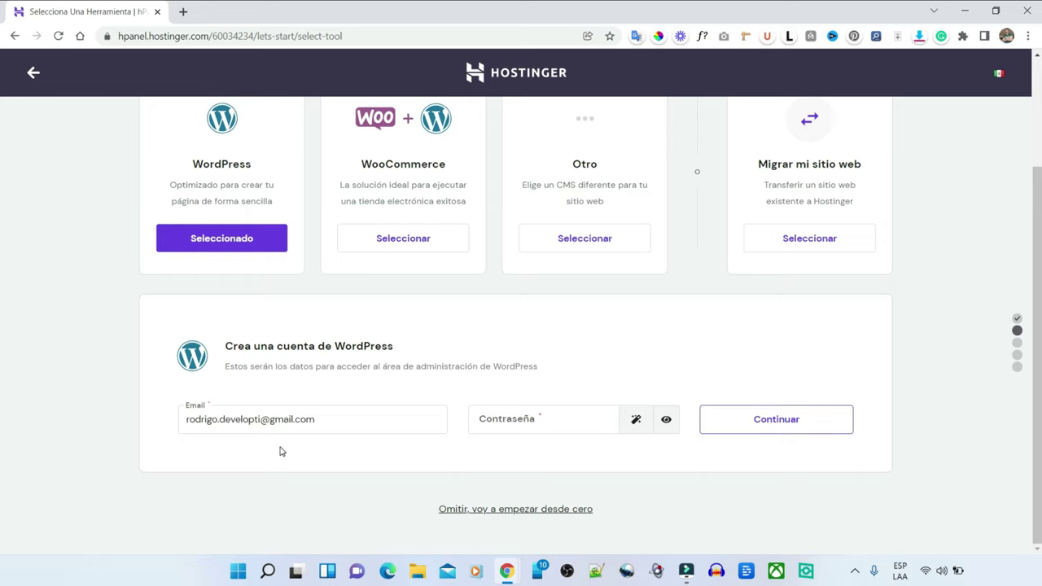
{"action": "left_click", "coordinate": [509, 420]}
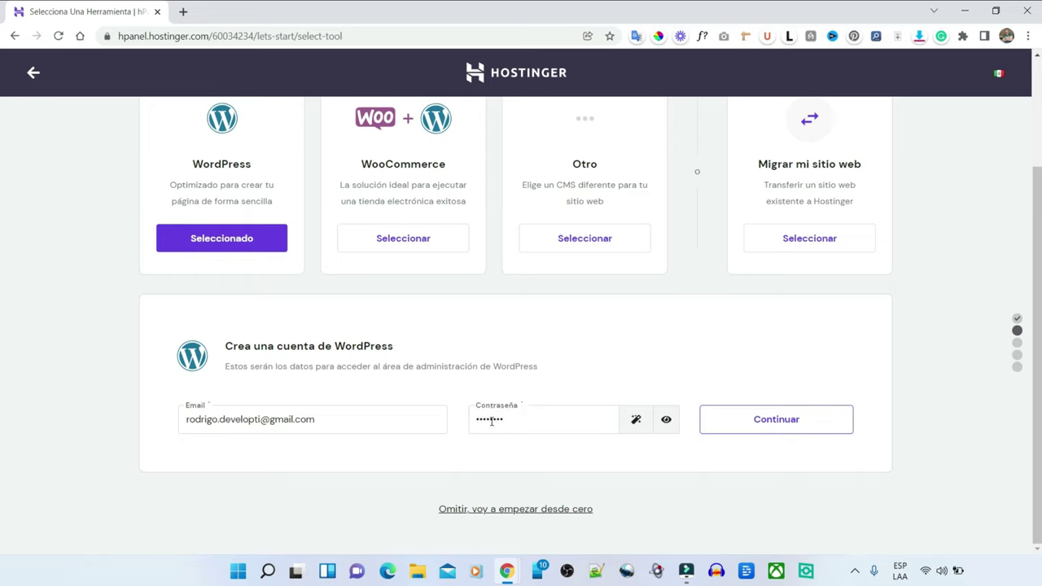
{"action": "left_click", "coordinate": [636, 422]}
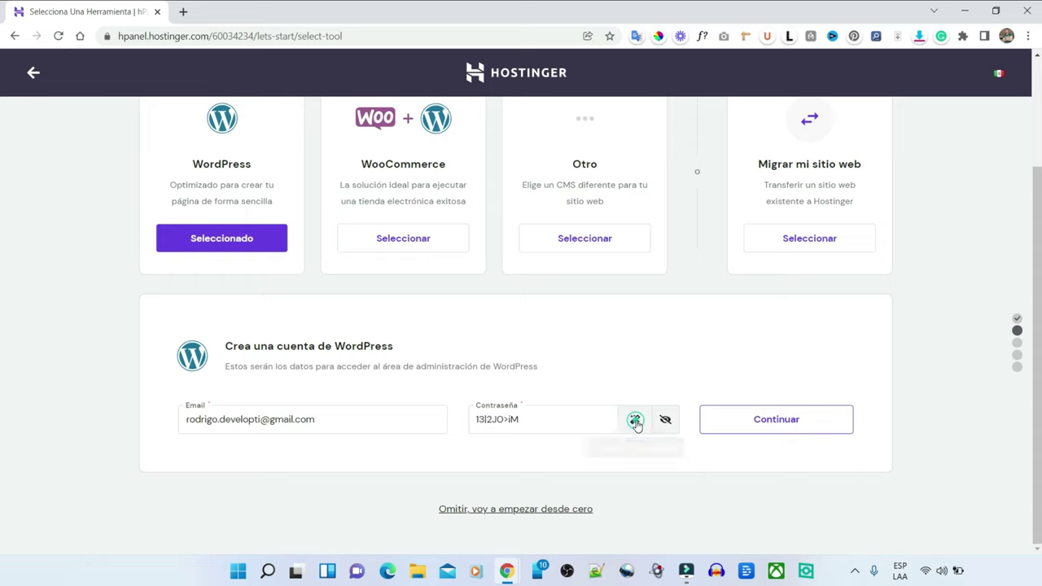
{"action": "left_click", "coordinate": [628, 427]}
{"action": "left_click", "coordinate": [631, 423]}
{"action": "left_click", "coordinate": [633, 424]}
{"action": "left_click", "coordinate": [634, 424]}
{"action": "left_click", "coordinate": [635, 423]}
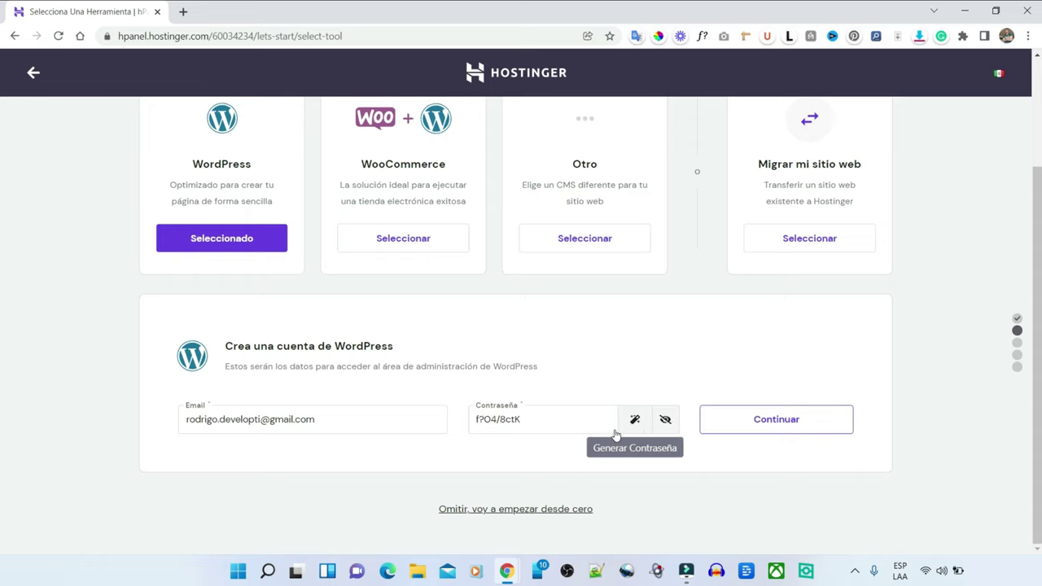
{"action": "triple_click", "coordinate": [533, 411]}
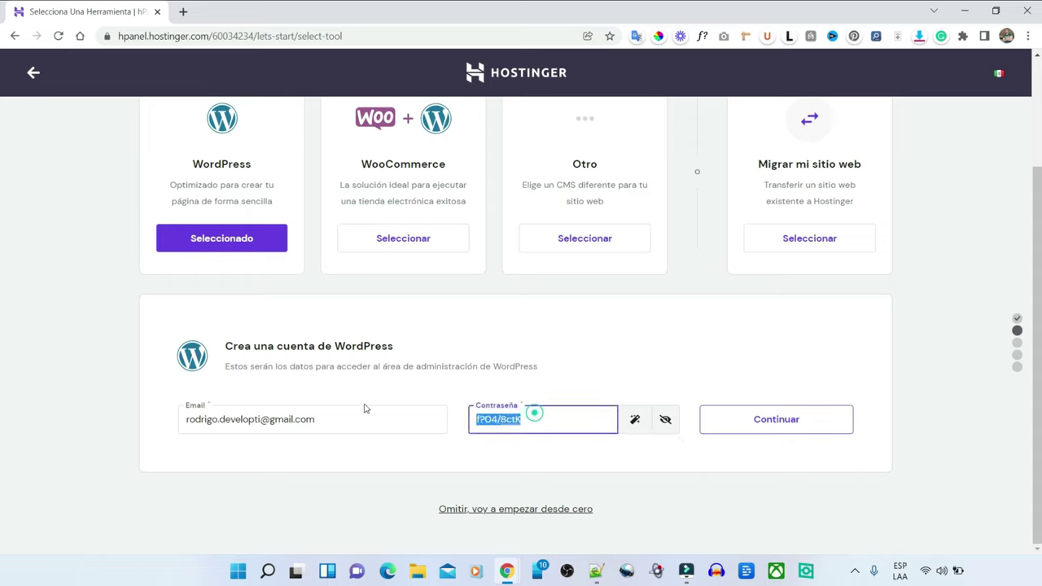
{"action": "left_click", "coordinate": [519, 445]}
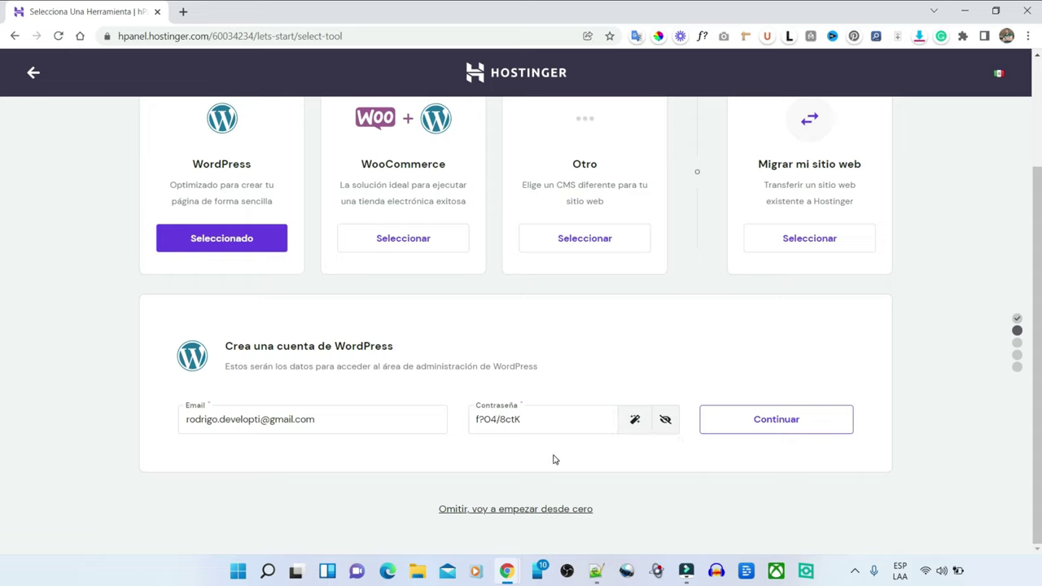
{"action": "left_click", "coordinate": [838, 431]}
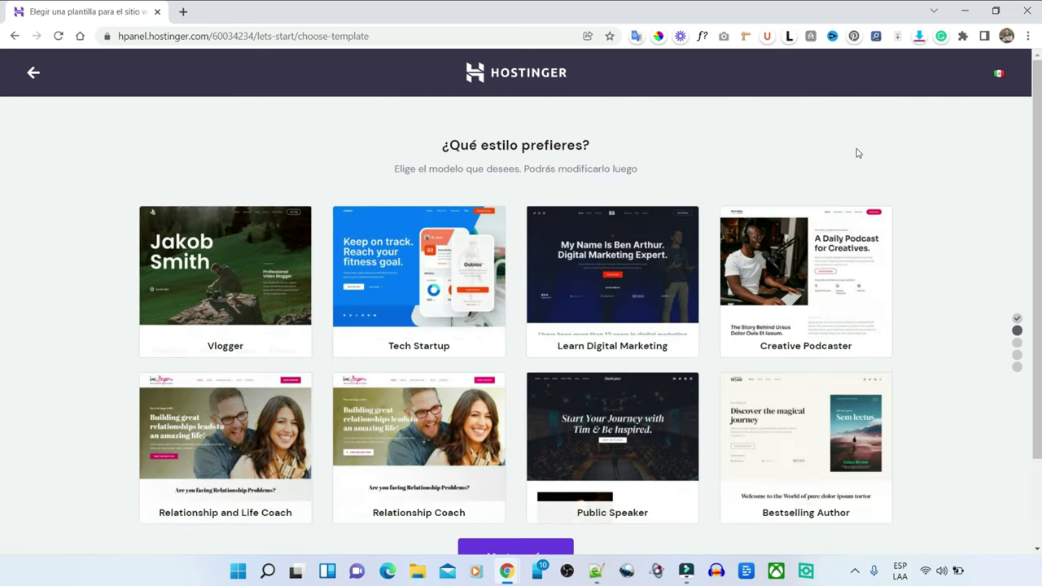
Step: Skip the website style selection without using a template
{"action": "scroll", "coordinate": [656, 516], "scroll_direction": "down", "scroll_amount": 10}
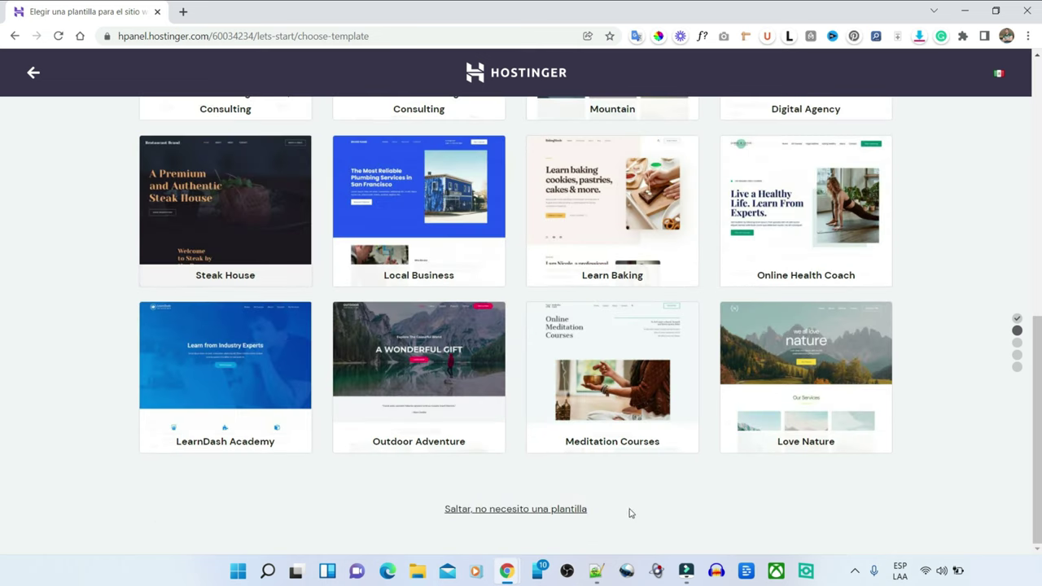
{"action": "left_click", "coordinate": [546, 513]}
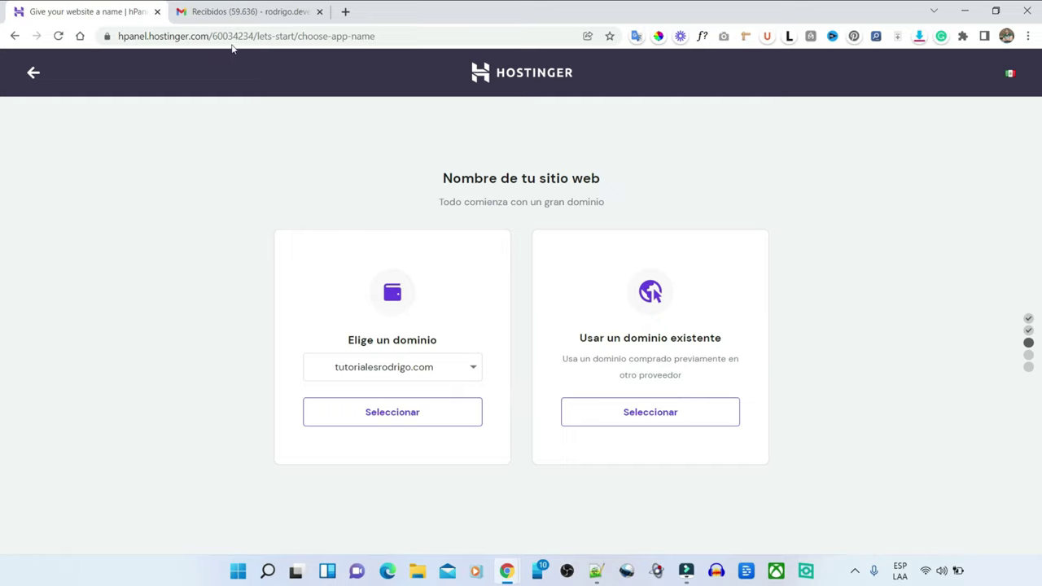
Step: Verify the registrant email through the link in Hostinger's contact verification message in Gmail, and return to the website setup
{"action": "left_click", "coordinate": [224, 8]}
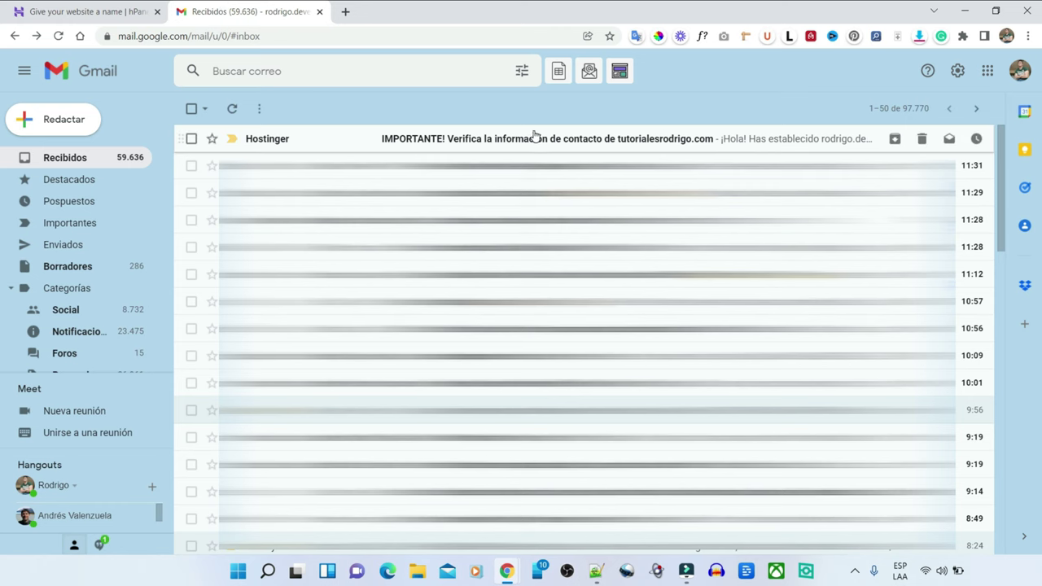
{"action": "left_click", "coordinate": [776, 140]}
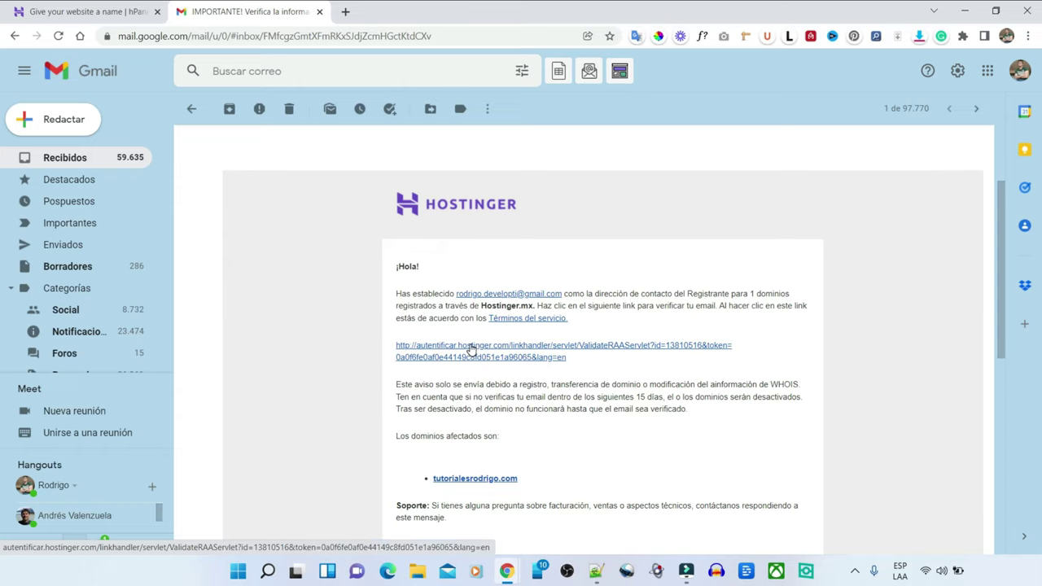
{"action": "left_click", "coordinate": [471, 348]}
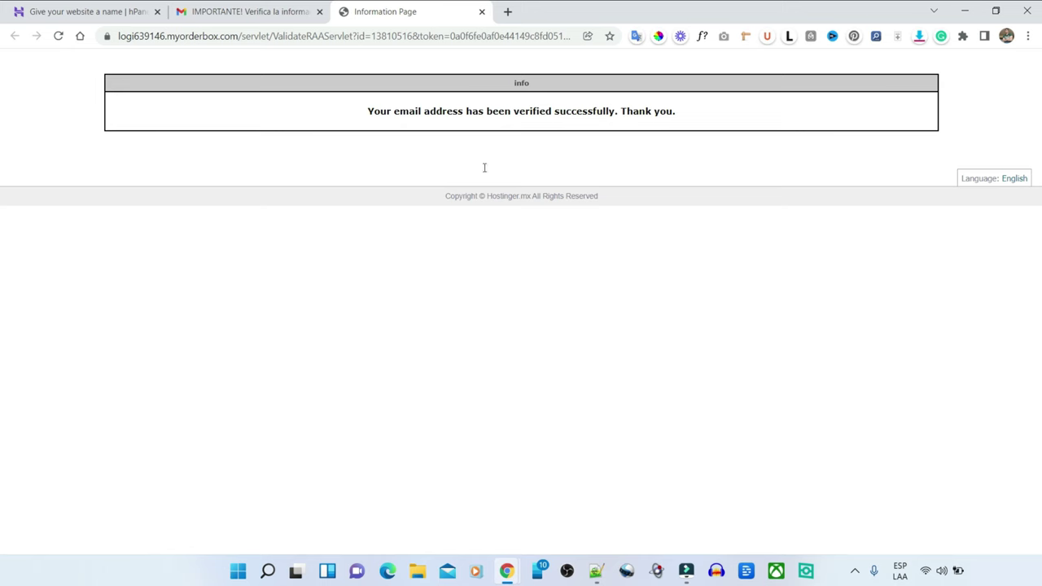
{"action": "left_click", "coordinate": [481, 12]}
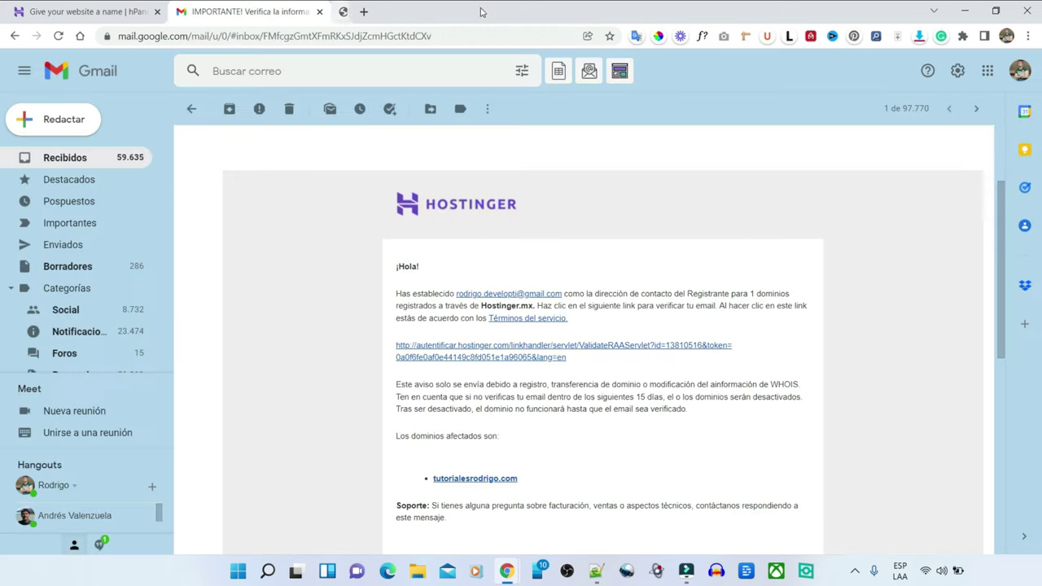
{"action": "scroll", "coordinate": [355, 298], "scroll_direction": "up", "scroll_amount": 2}
{"action": "left_click", "coordinate": [114, 10]}
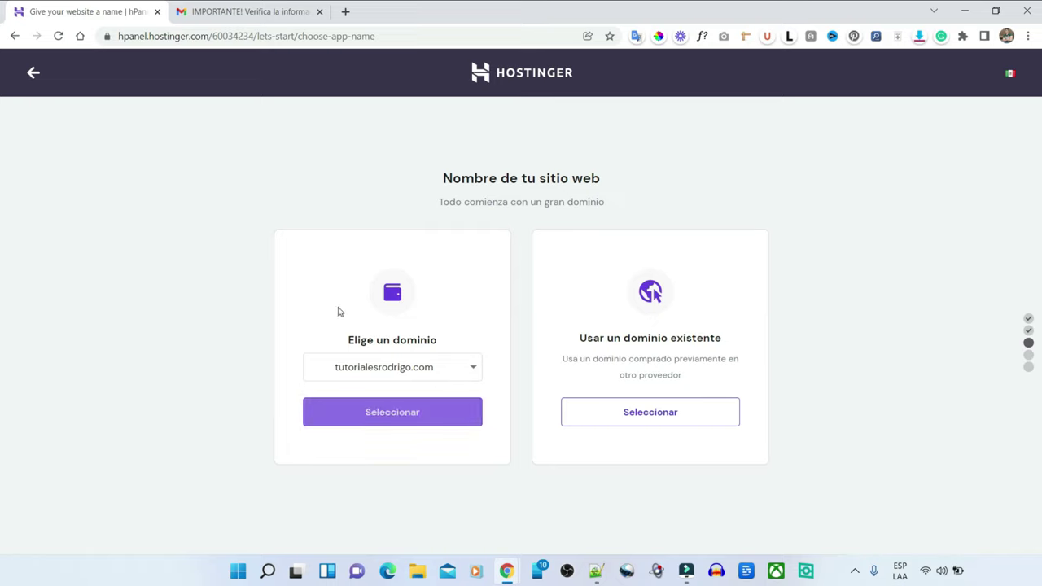
Step: Select tutorialesrodrigo.com as the website's domain and change the server location to South America (Brazil)
{"action": "left_click", "coordinate": [443, 412]}
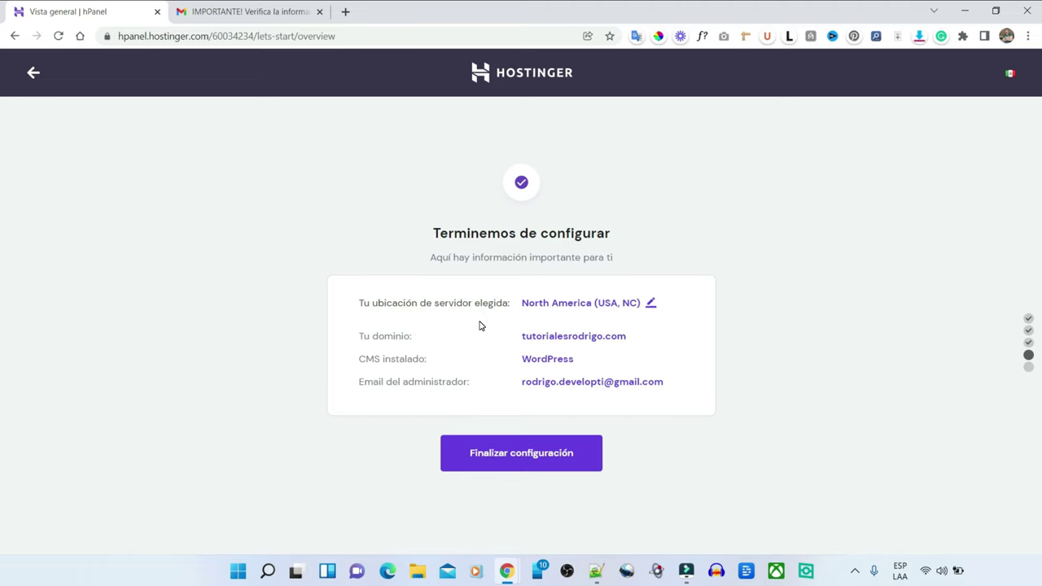
{"action": "left_click", "coordinate": [651, 303]}
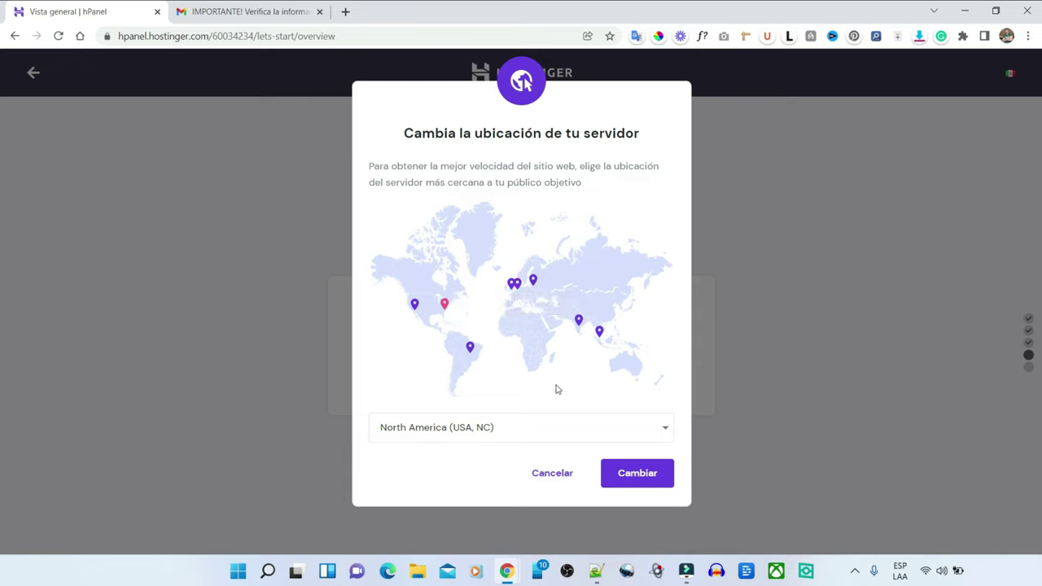
{"action": "left_click", "coordinate": [570, 433]}
{"action": "left_click", "coordinate": [440, 481]}
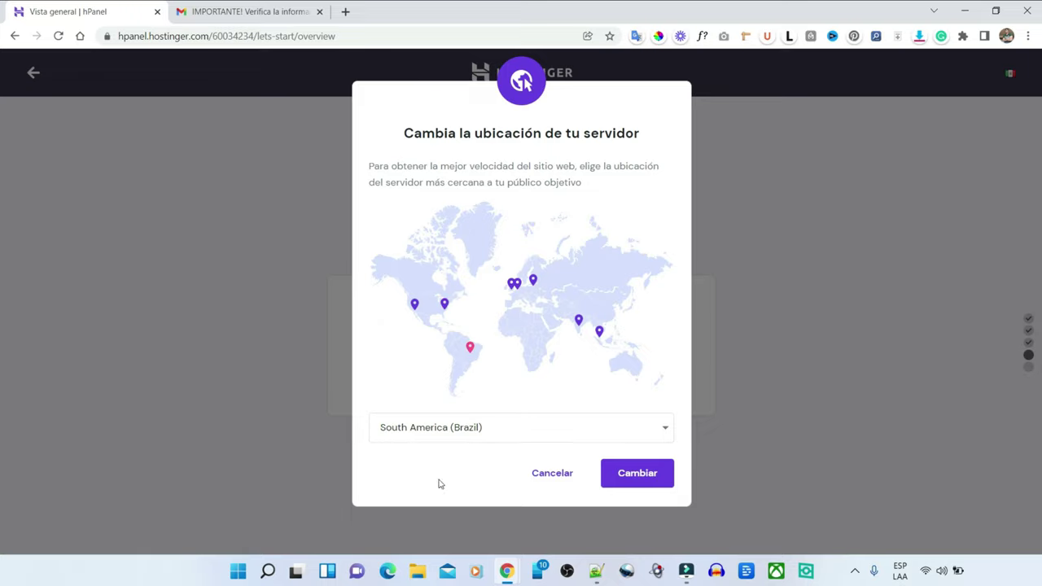
{"action": "left_click", "coordinate": [659, 478]}
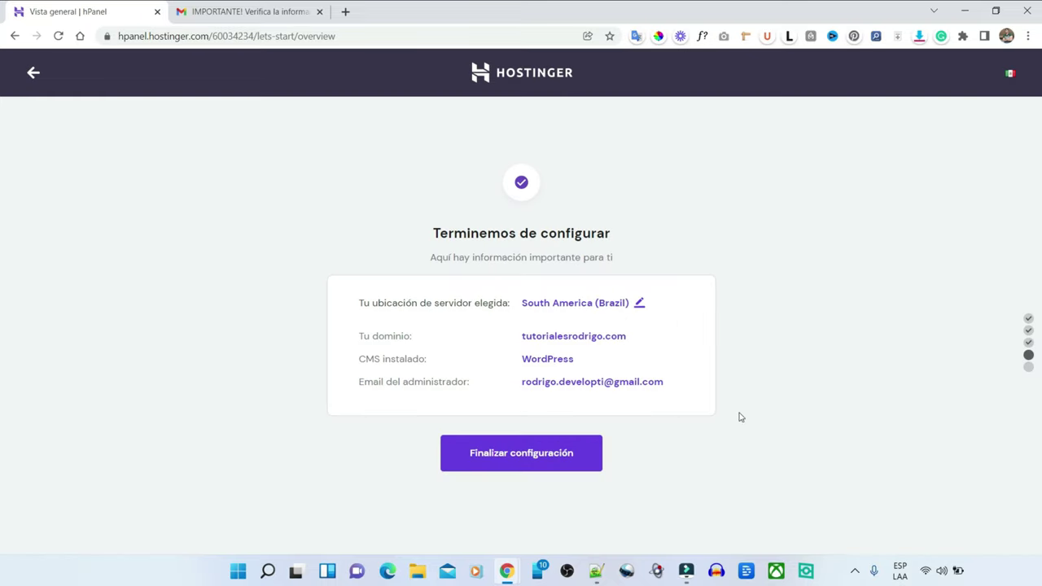
Step: Finish the hosting setup and open the new site's WordPress admin dashboard through the Hostinger WordPress management page
{"action": "left_click", "coordinate": [586, 452]}
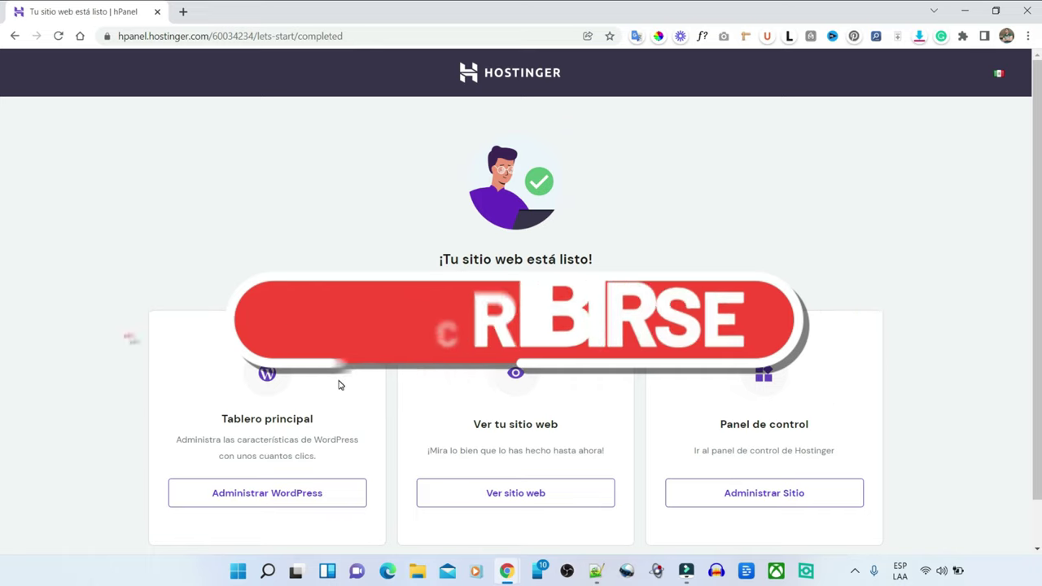
{"action": "left_click", "coordinate": [338, 493]}
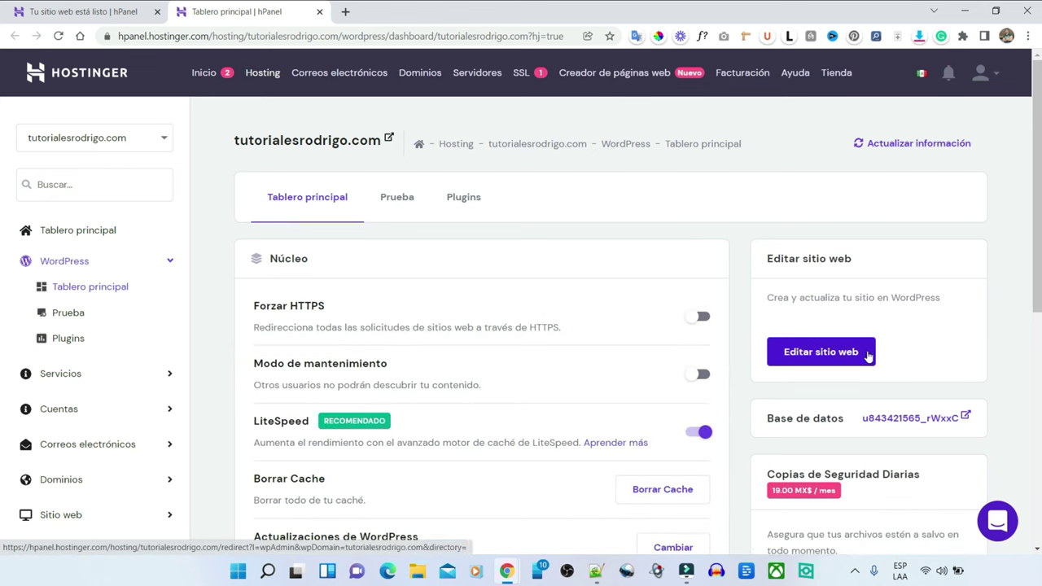
{"action": "left_click", "coordinate": [867, 357]}
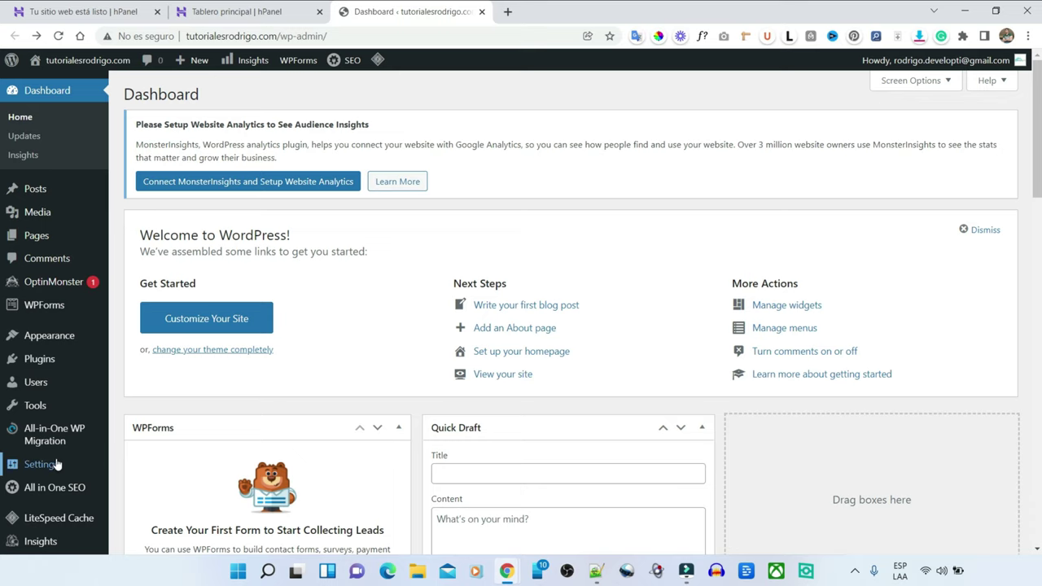
Step: Set the site language to Español in the WordPress general settings and save the changes
{"action": "mouse_move", "coordinate": [49, 469]}
{"action": "left_click", "coordinate": [161, 384]}
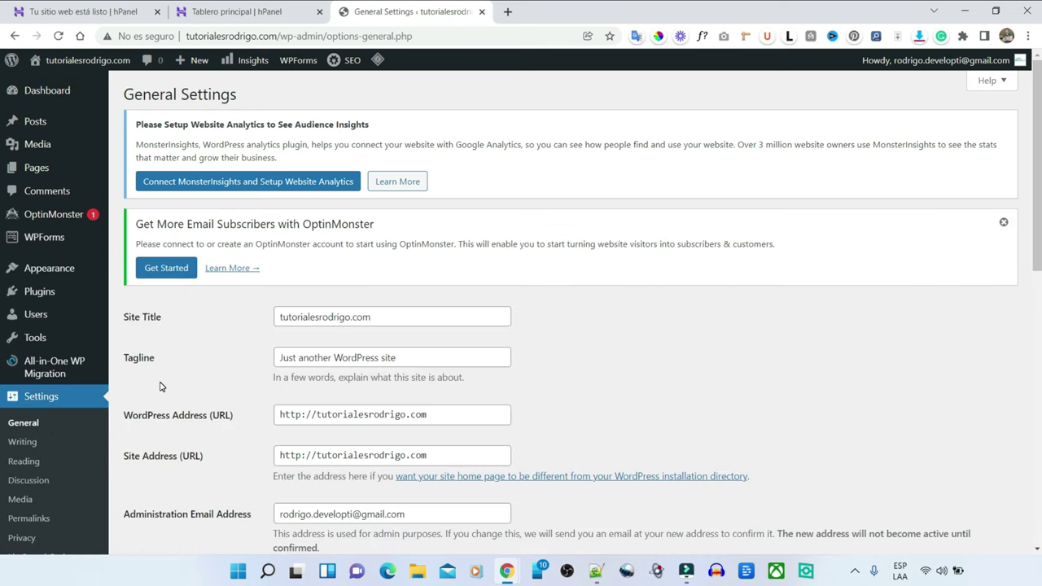
{"action": "scroll", "coordinate": [696, 304], "scroll_direction": "down", "scroll_amount": 5}
{"action": "scroll", "coordinate": [695, 303], "scroll_direction": "down", "scroll_amount": 1}
{"action": "scroll", "coordinate": [429, 281], "scroll_direction": "up", "scroll_amount": 1}
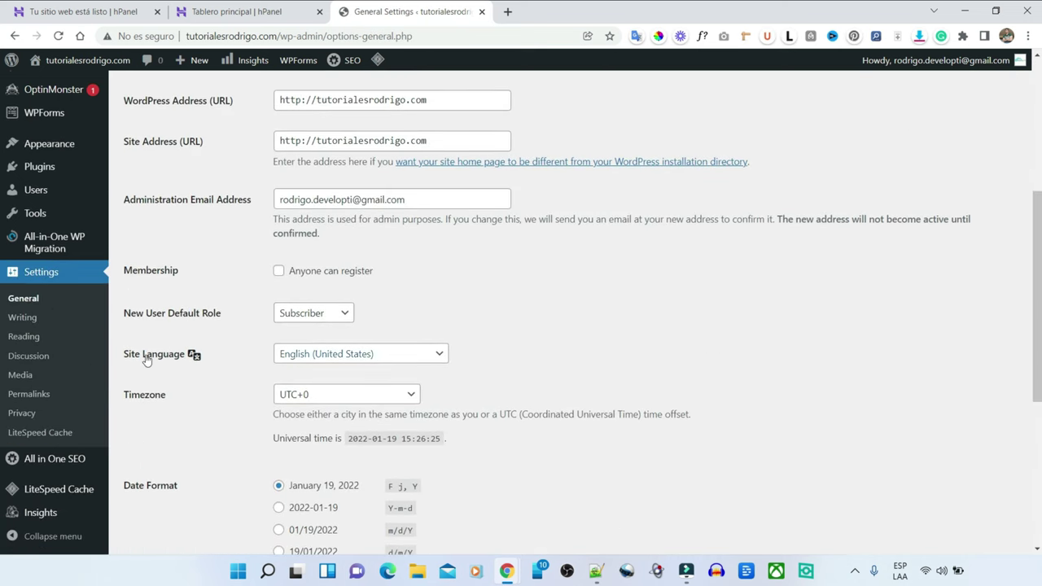
{"action": "left_click", "coordinate": [407, 355]}
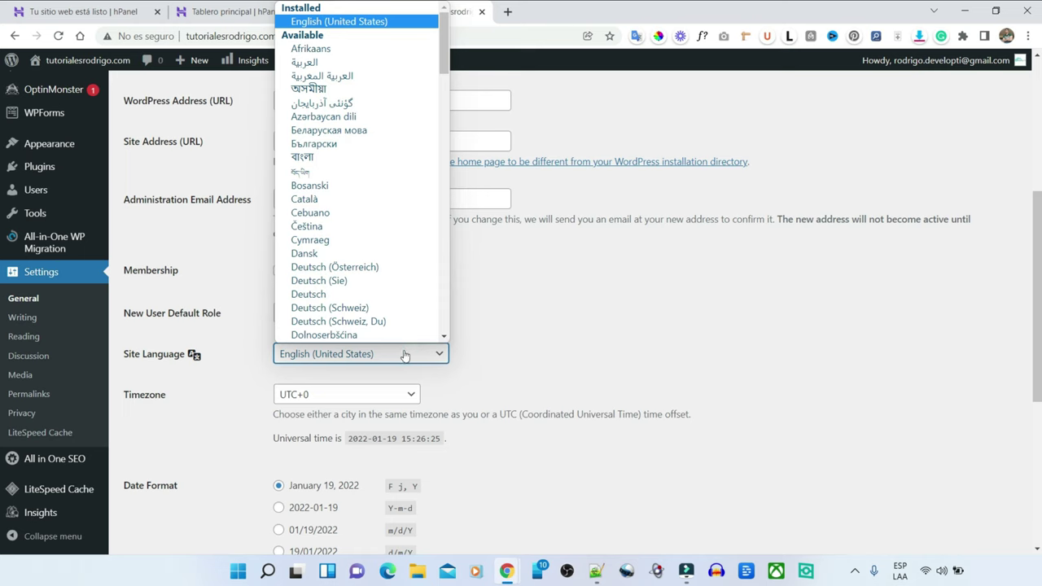
{"action": "scroll", "coordinate": [409, 270], "scroll_direction": "down", "scroll_amount": 1}
{"action": "scroll", "coordinate": [405, 249], "scroll_direction": "down", "scroll_amount": 10}
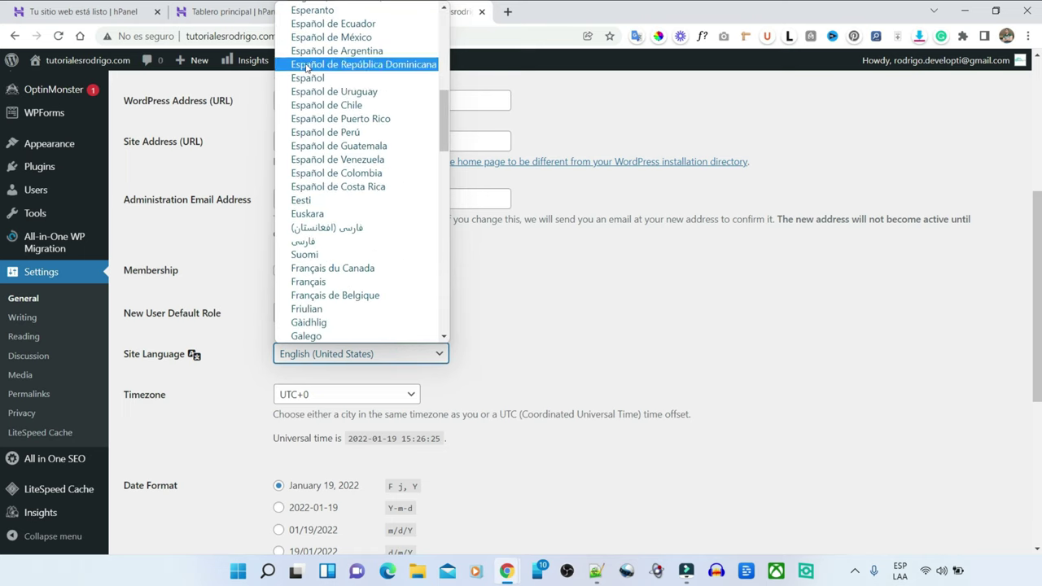
{"action": "left_click", "coordinate": [305, 78]}
{"action": "scroll", "coordinate": [600, 355], "scroll_direction": "down", "scroll_amount": 5}
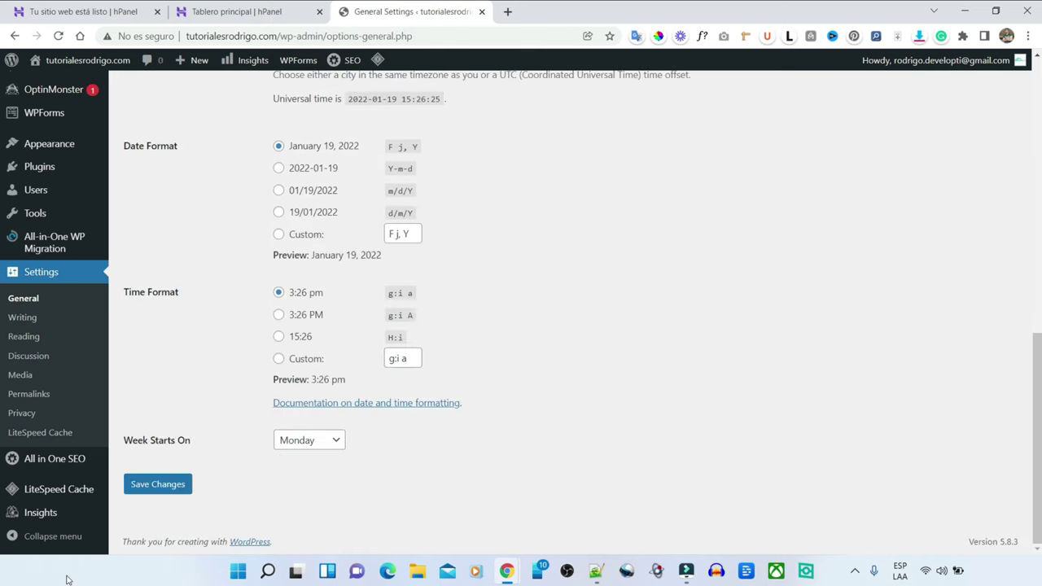
{"action": "left_click", "coordinate": [188, 486]}
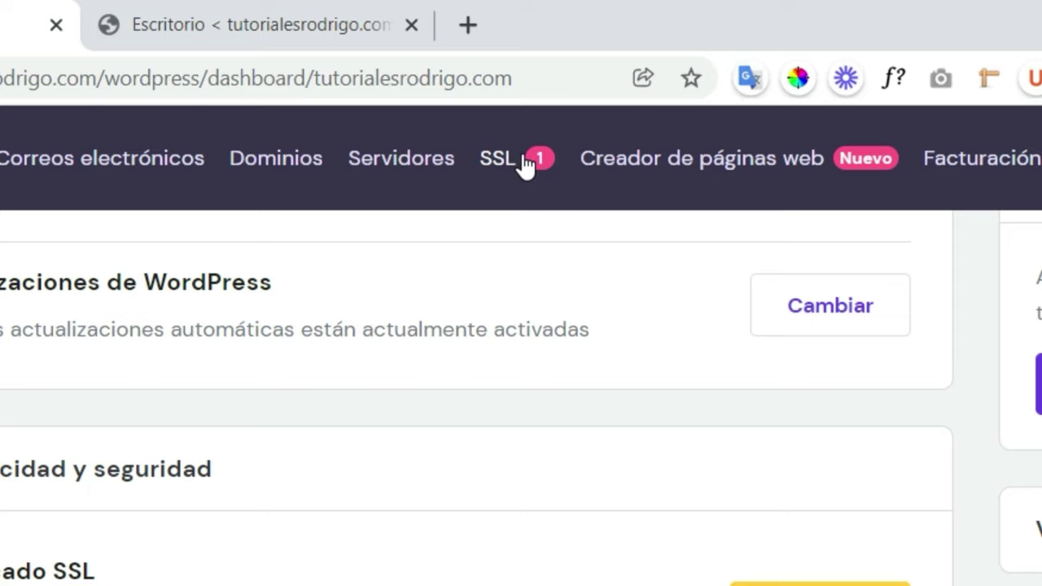
Step: Install the pending SSL certificate on tutorialesrodrigo.com from the Hostinger SSL certificates page and dismiss the installation notice
{"action": "left_click", "coordinate": [526, 164]}
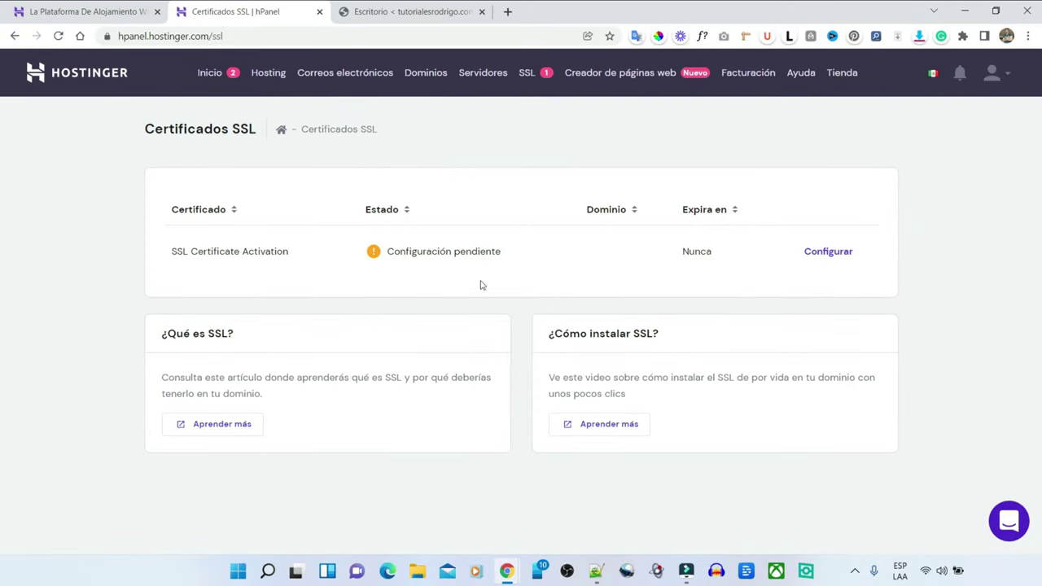
{"action": "left_click", "coordinate": [854, 255]}
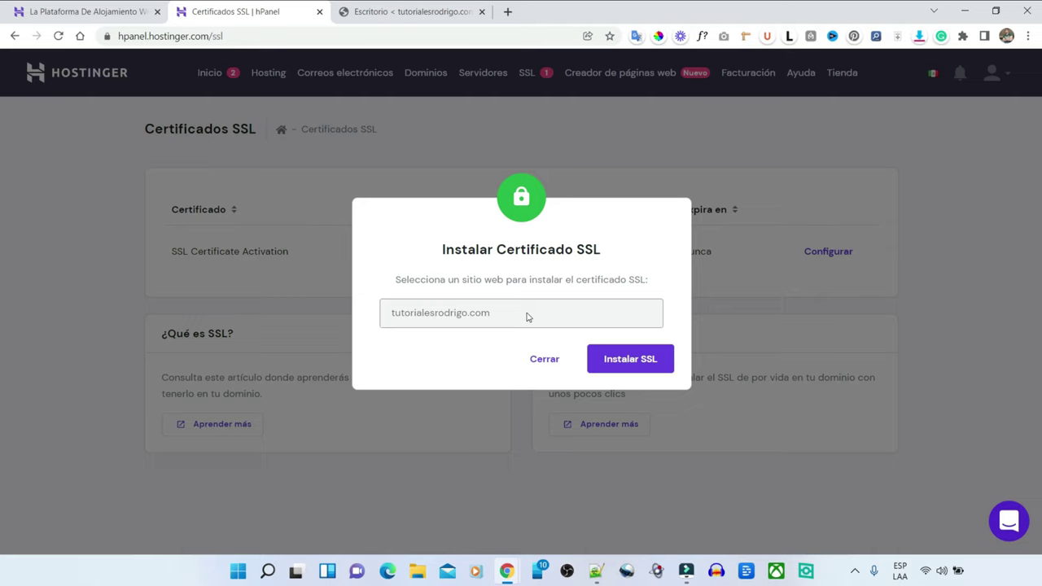
{"action": "left_click", "coordinate": [669, 361]}
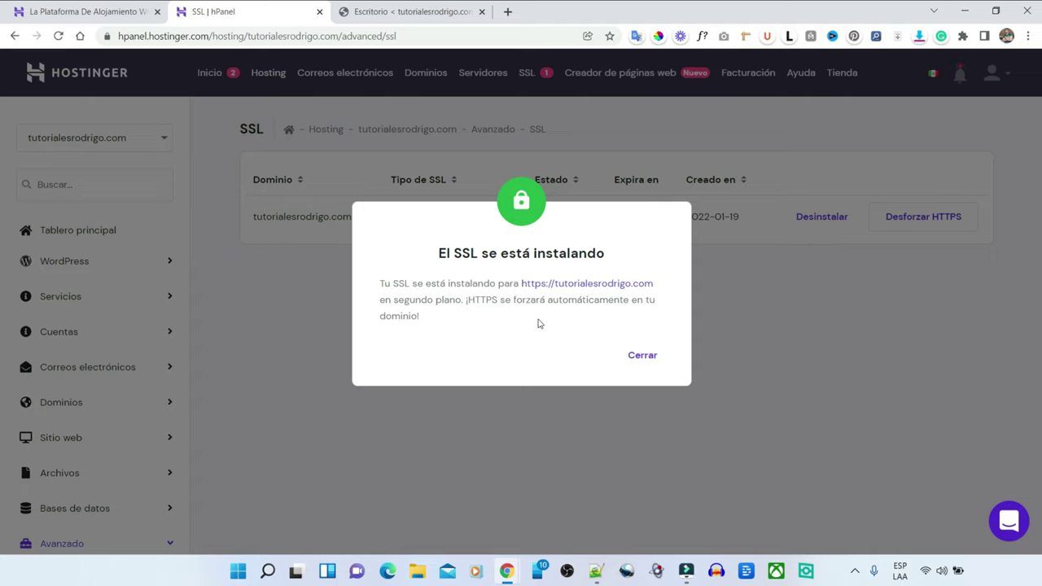
{"action": "left_click", "coordinate": [642, 356]}
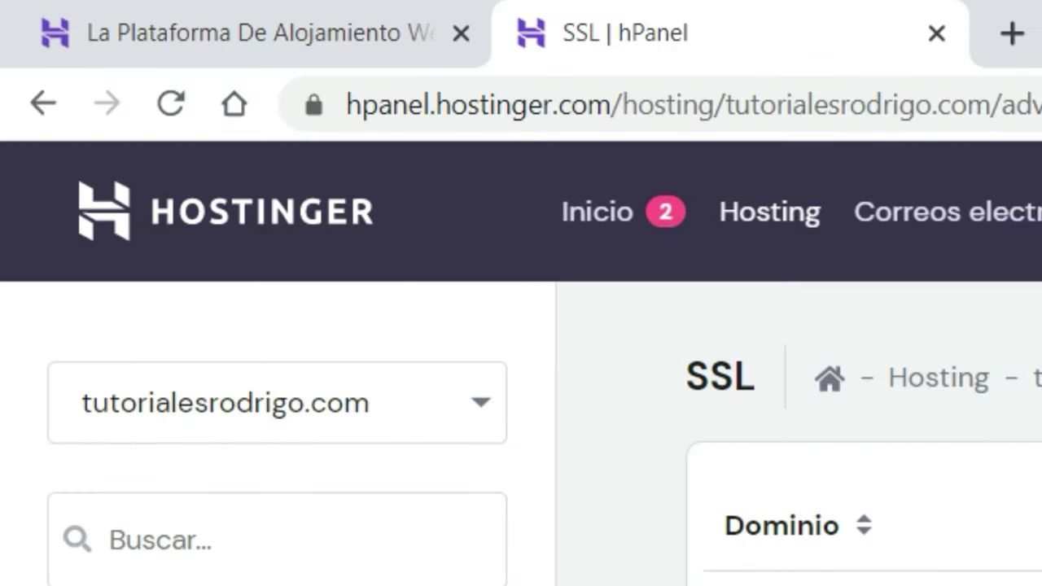
Step: Load tutorialesrodrigo.com in a new tab, reload it, and check the site's connection security details
{"action": "left_click", "coordinate": [1012, 34]}
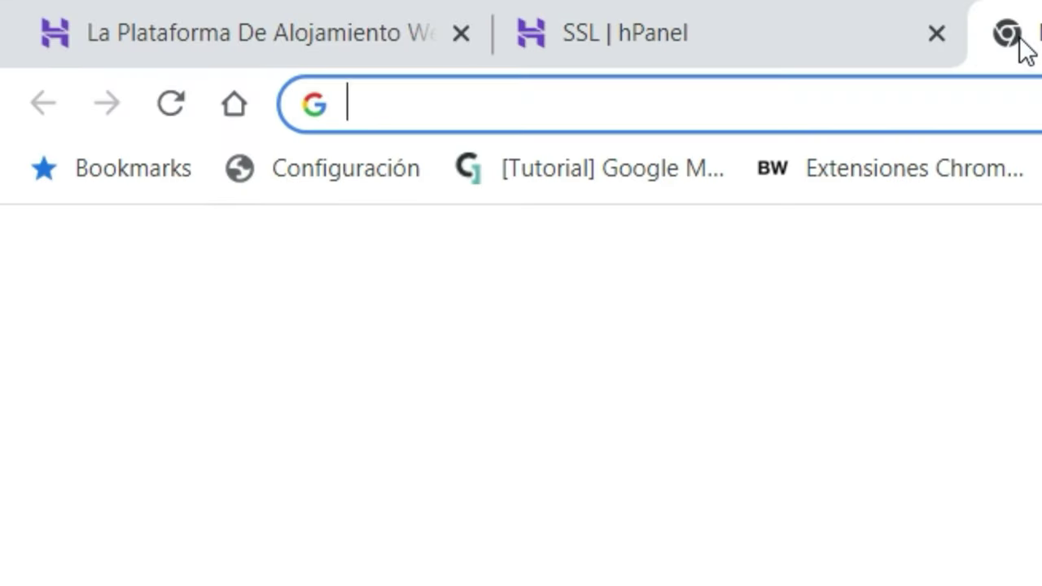
{"action": "type", "text": "tutorialesrodrigo.com"}
{"action": "key", "text": "Return"}
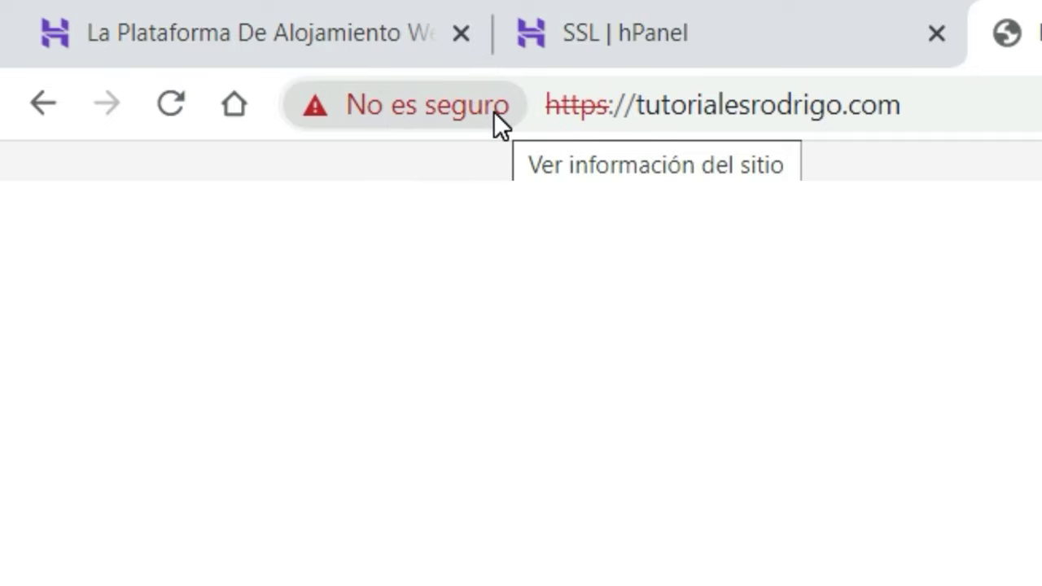
{"action": "left_click", "coordinate": [172, 103]}
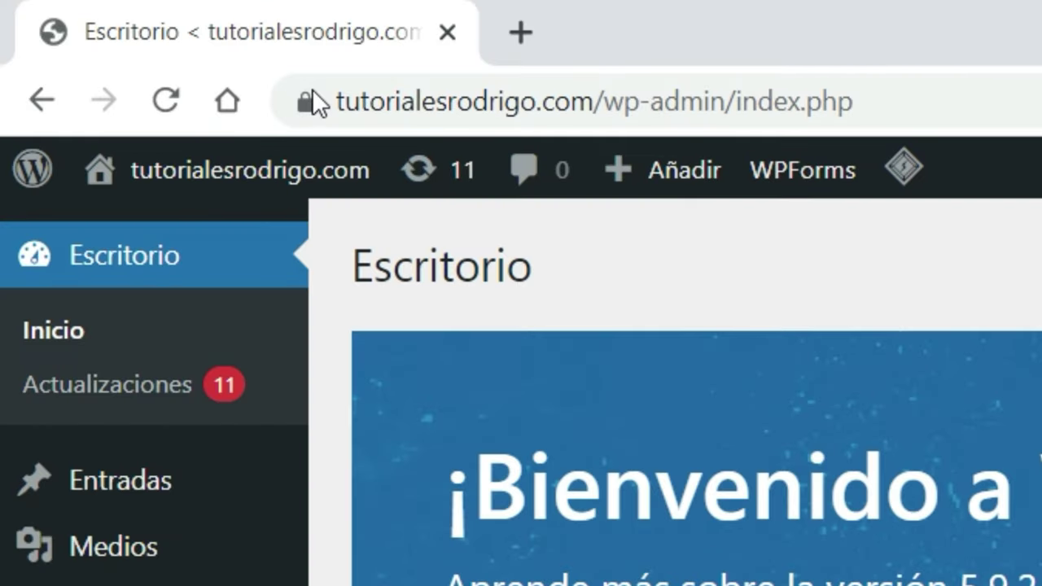
{"action": "left_click", "coordinate": [324, 99]}
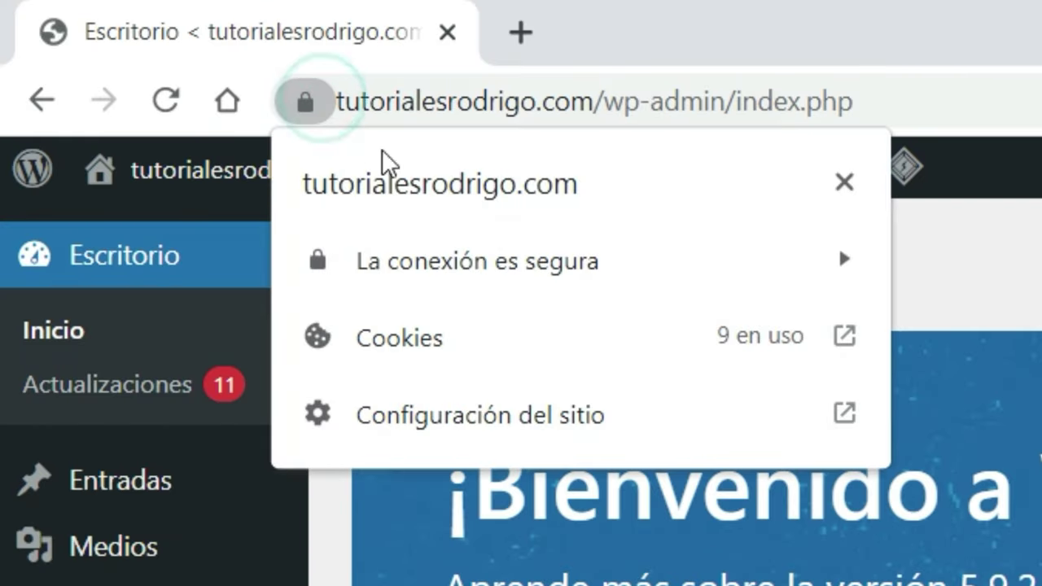
{"action": "left_click", "coordinate": [718, 258]}
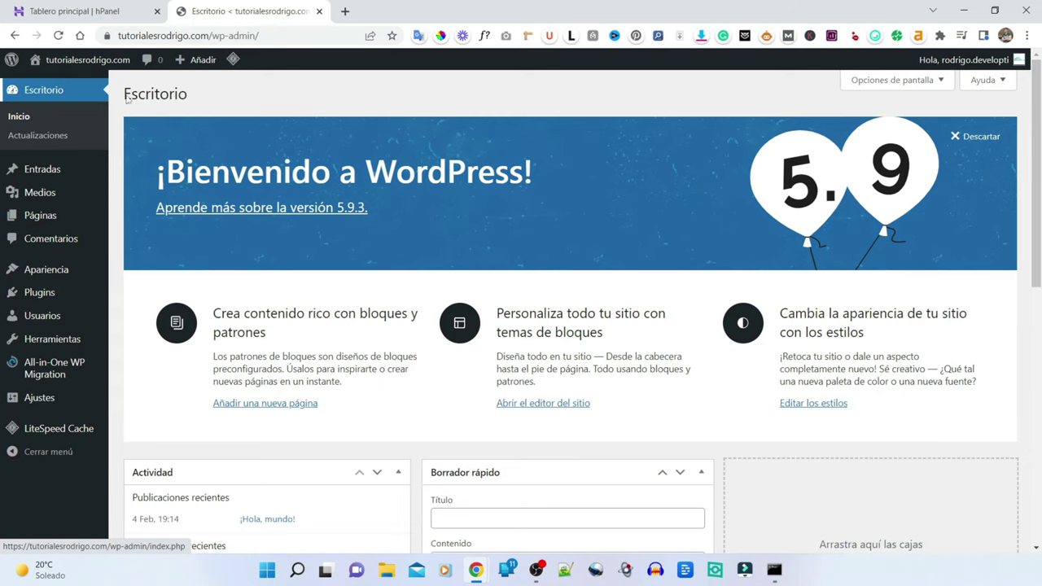
Step: Start adding a new WordPress theme and search the theme directory for "astra"
{"action": "mouse_move", "coordinate": [70, 273]}
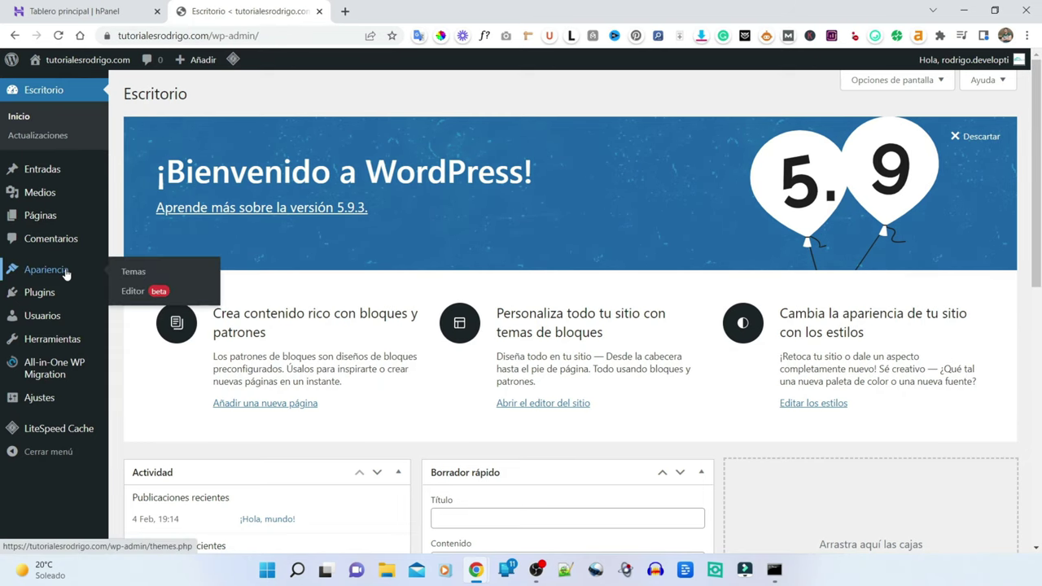
{"action": "left_click", "coordinate": [175, 273]}
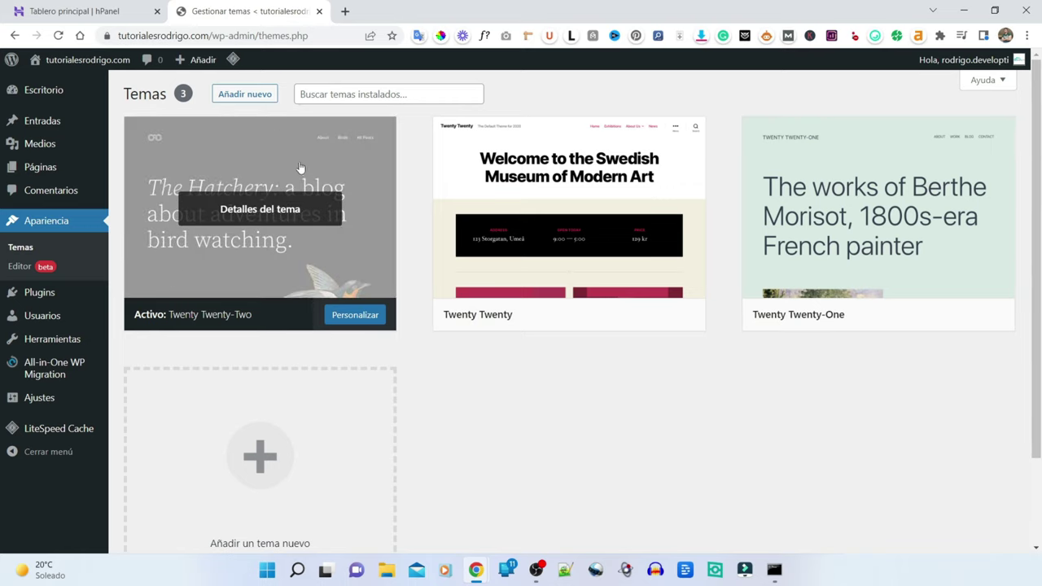
{"action": "left_click", "coordinate": [266, 96]}
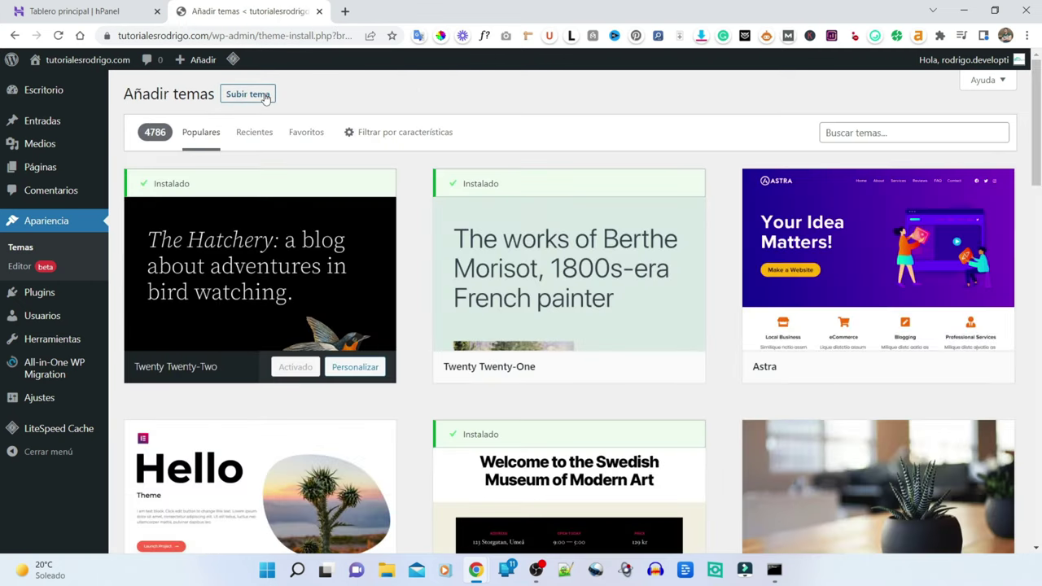
{"action": "mouse_move", "coordinate": [921, 228]}
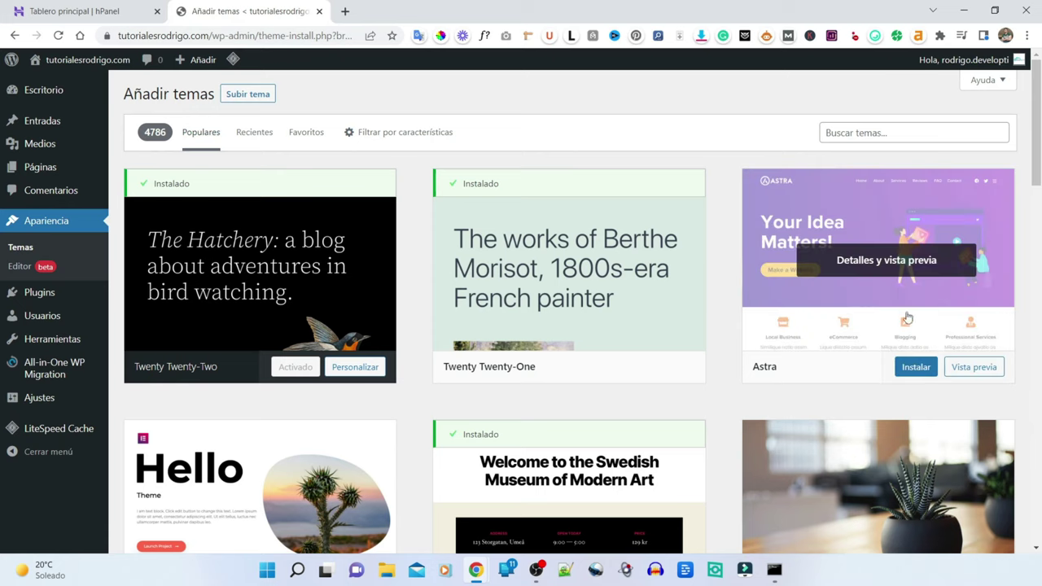
{"action": "left_click", "coordinate": [883, 134]}
{"action": "type", "text": "astra"}
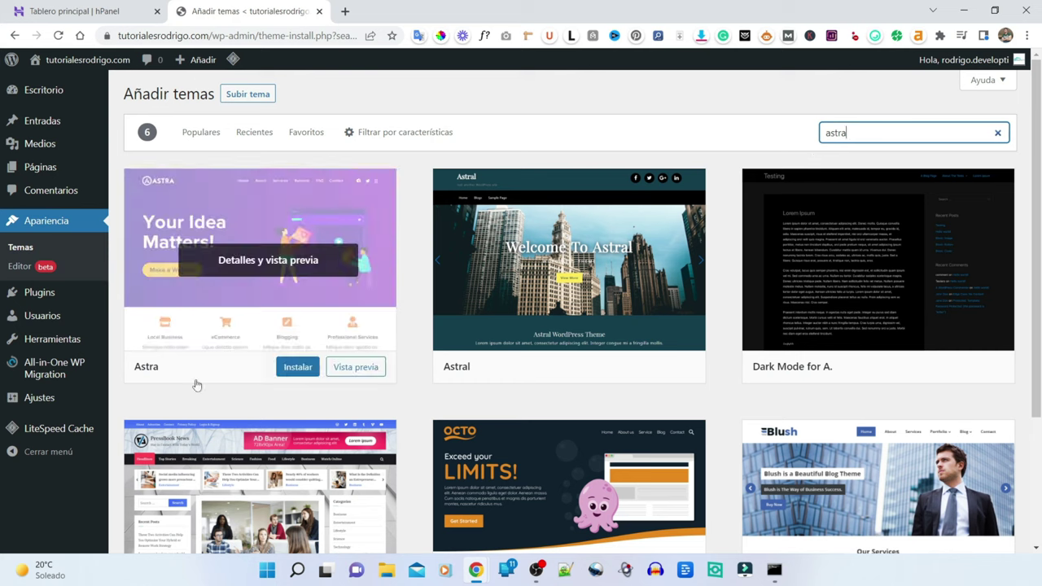
Step: Install and activate the Astra theme, and open its options page
{"action": "mouse_move", "coordinate": [253, 303]}
{"action": "left_click", "coordinate": [297, 367]}
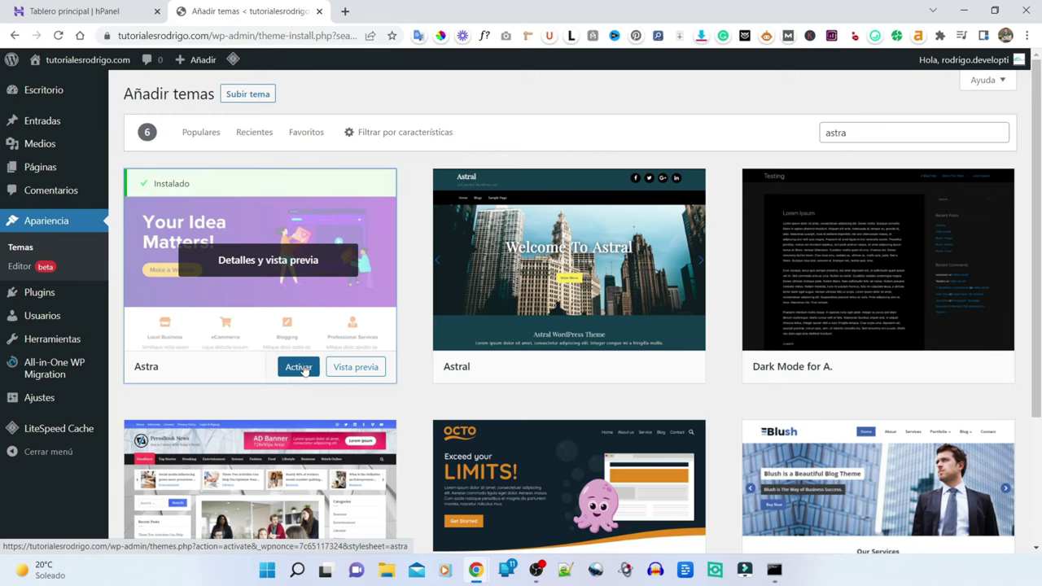
{"action": "left_click", "coordinate": [297, 367]}
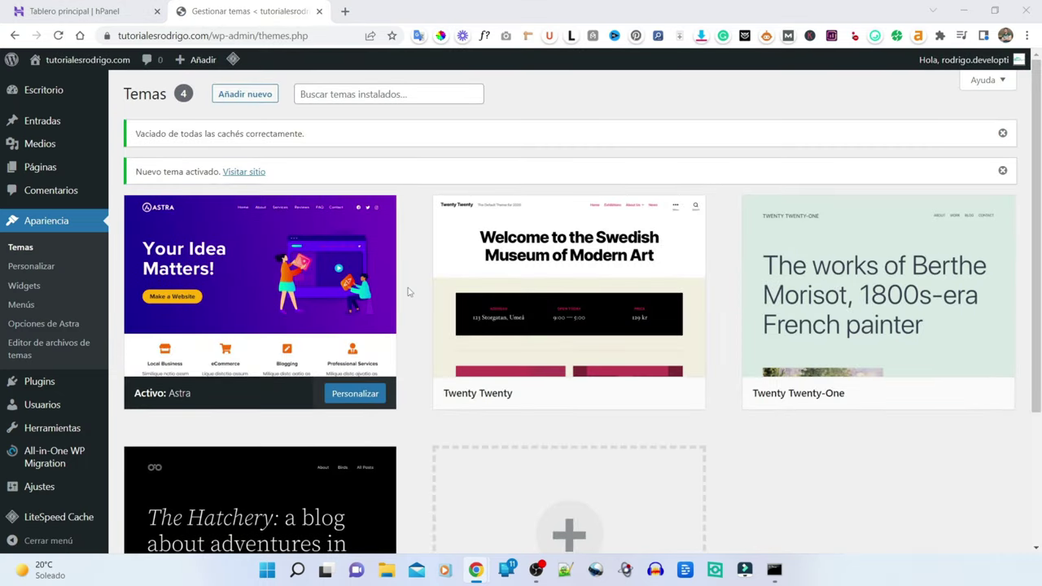
{"action": "left_click", "coordinate": [89, 326]}
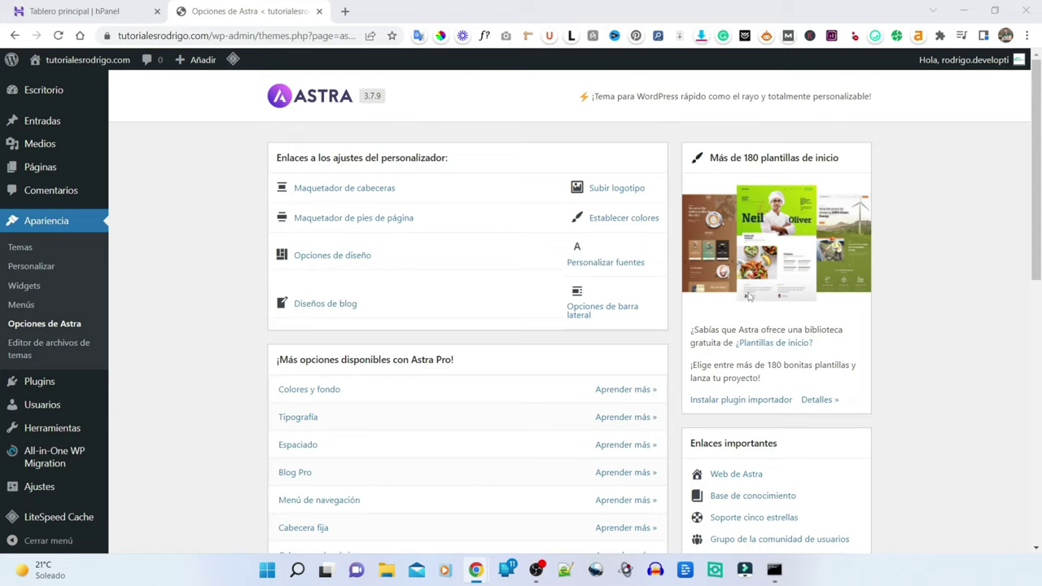
Step: Install the Starter Templates importer plugin from the Astra options and set Elementor as the page builder for the templates
{"action": "left_click", "coordinate": [786, 401]}
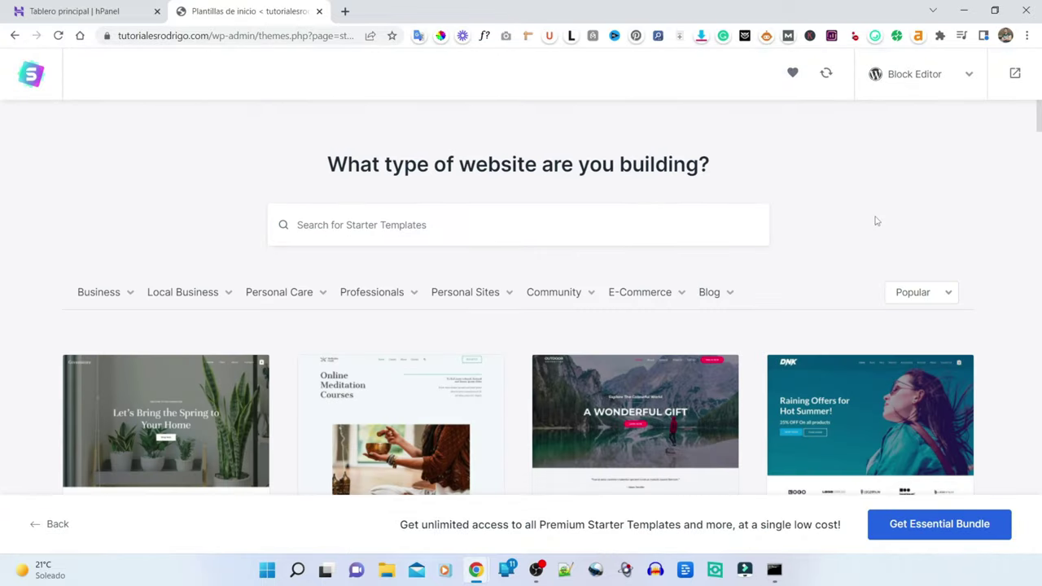
{"action": "left_click", "coordinate": [925, 75]}
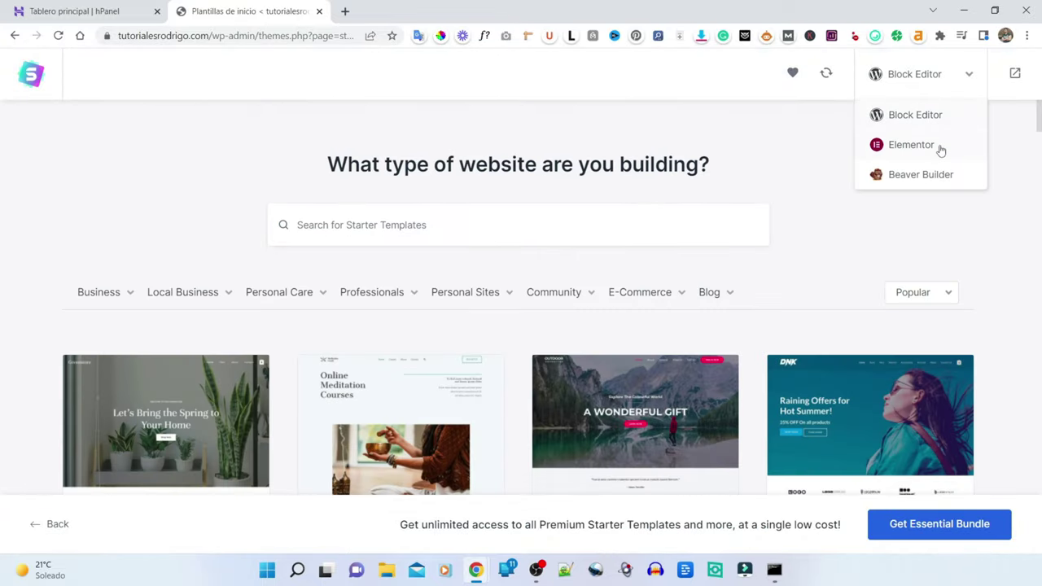
{"action": "left_click", "coordinate": [939, 148]}
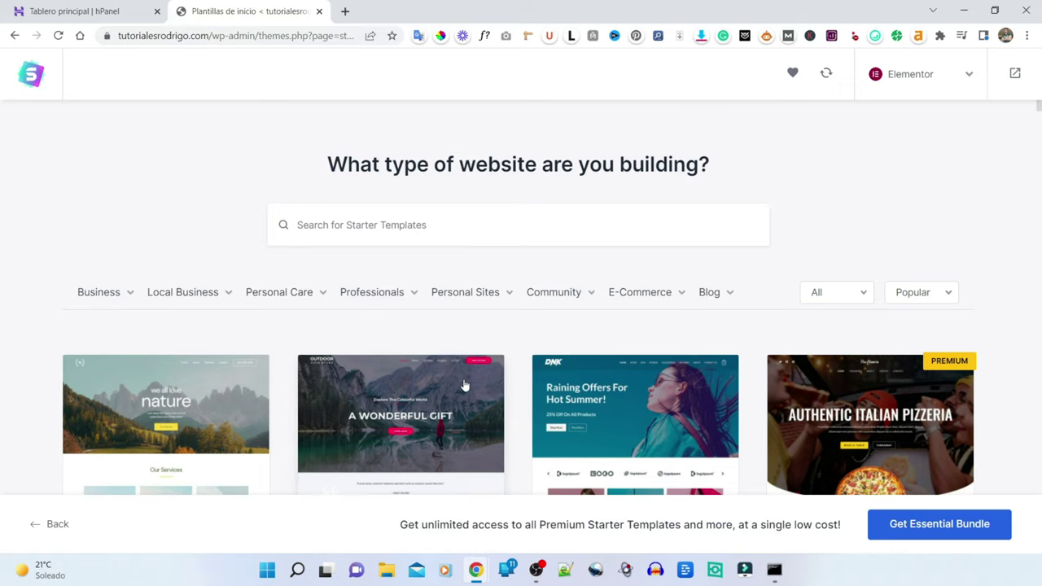
Step: Browse the starter template categories, such as Local Business, Professionals, Personal Sites and E-Commerce, and look through the template gallery
{"action": "mouse_move", "coordinate": [411, 300]}
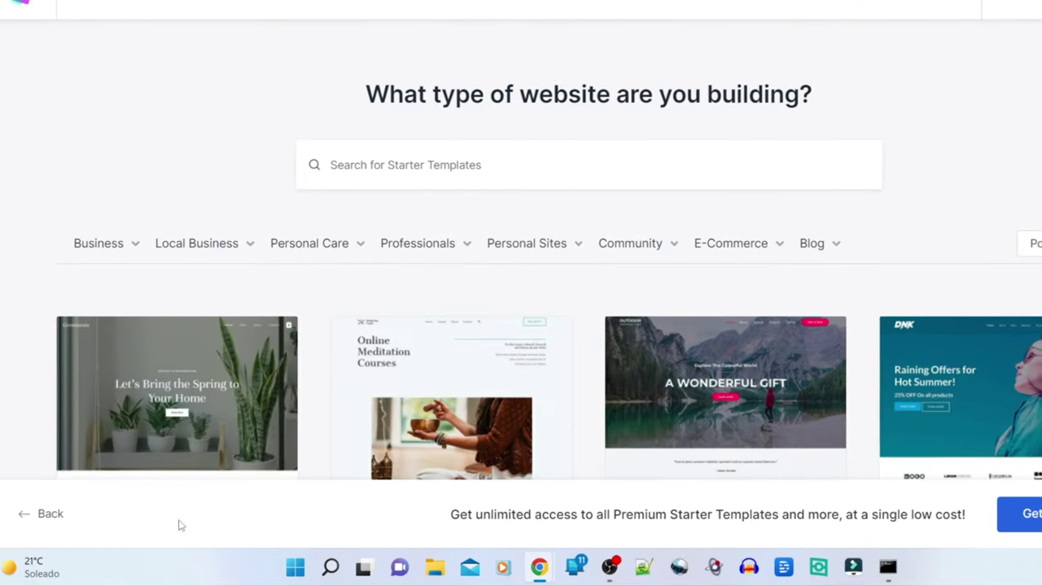
{"action": "mouse_move", "coordinate": [130, 310]}
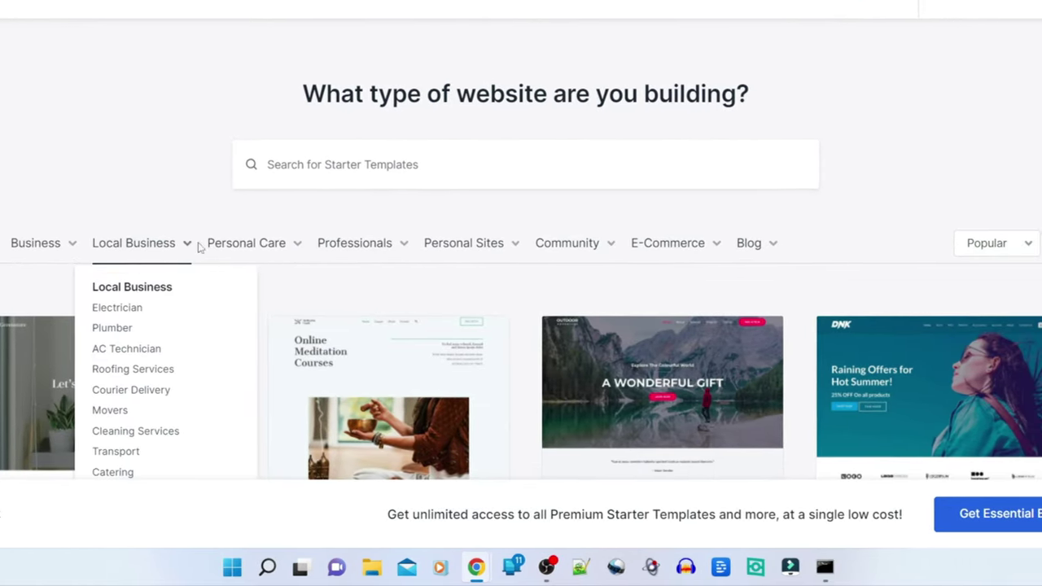
{"action": "mouse_move", "coordinate": [298, 252]}
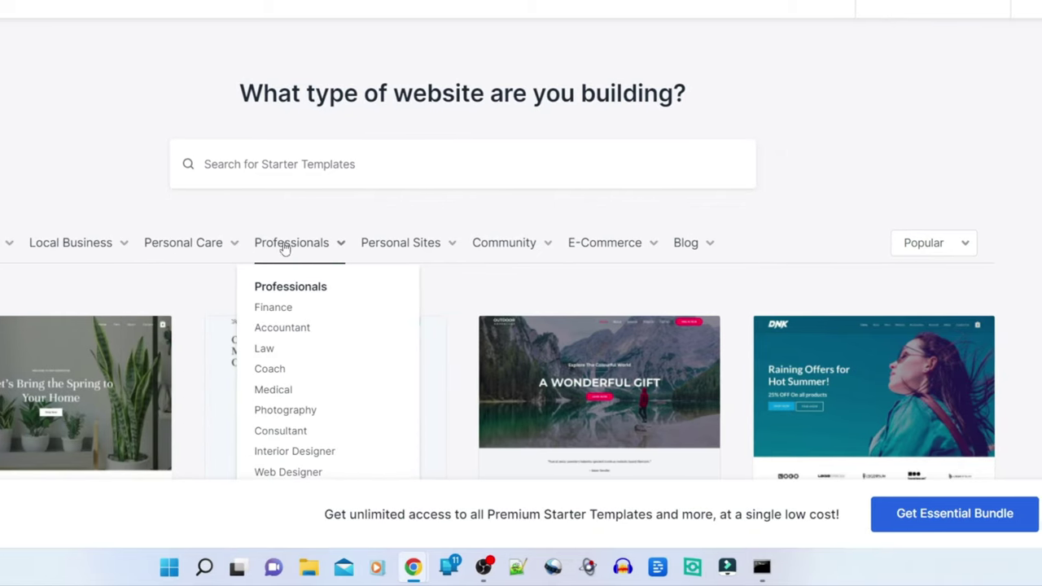
{"action": "mouse_move", "coordinate": [407, 246]}
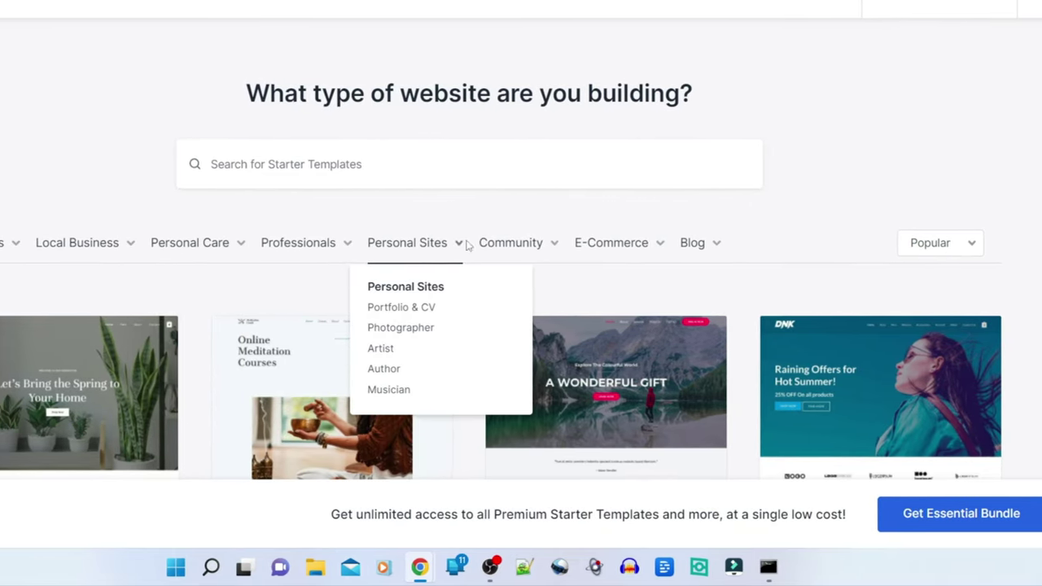
{"action": "mouse_move", "coordinate": [580, 247]}
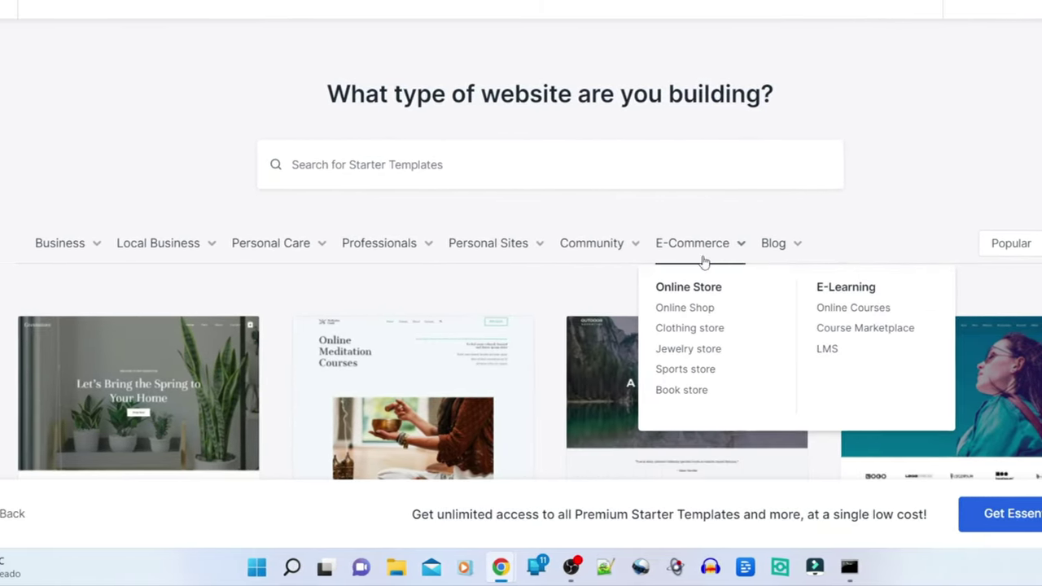
{"action": "mouse_move", "coordinate": [177, 247]}
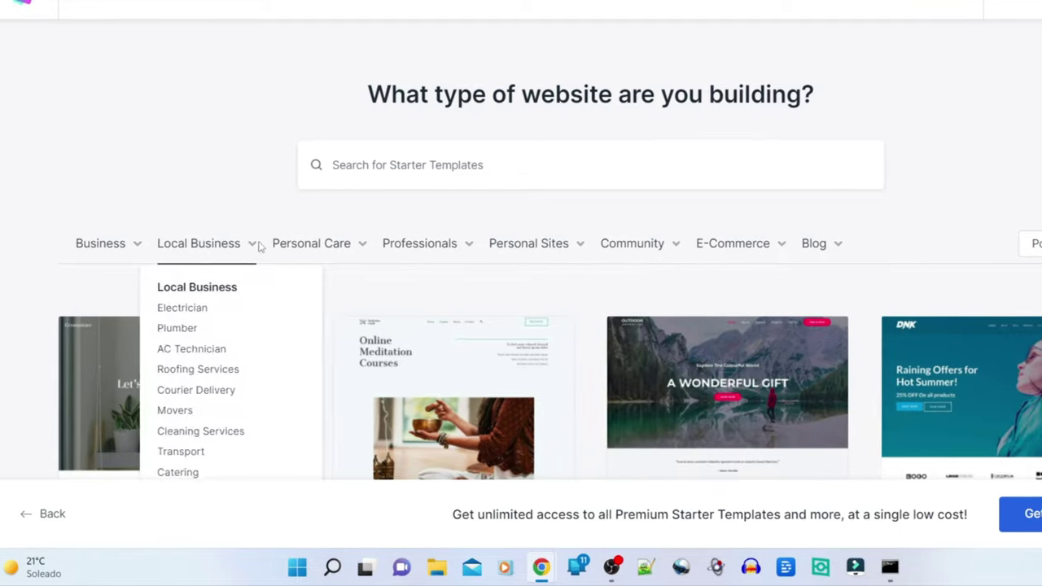
{"action": "scroll", "coordinate": [612, 314], "scroll_direction": "down", "scroll_amount": 9}
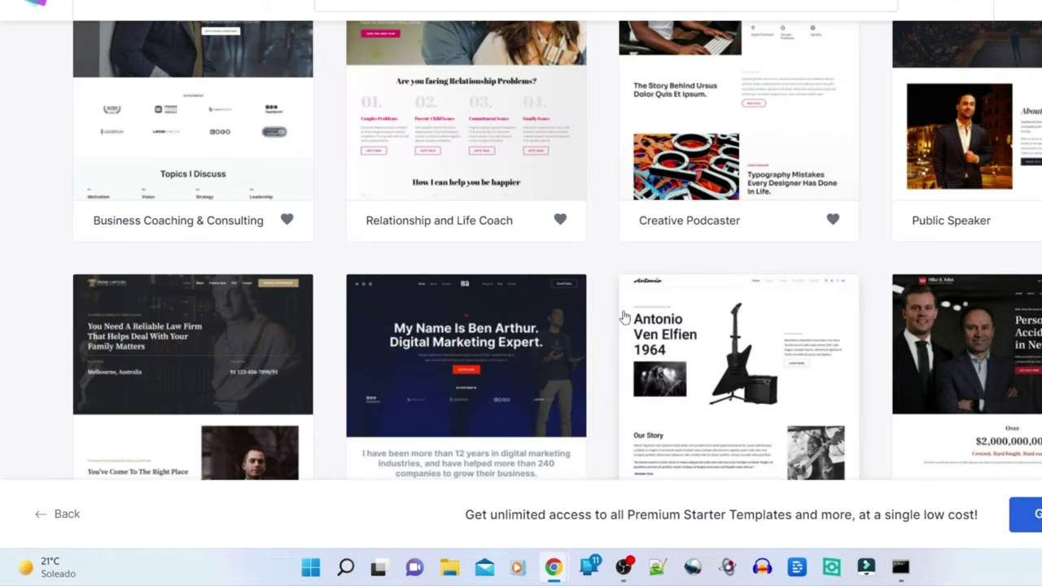
{"action": "scroll", "coordinate": [612, 315], "scroll_direction": "up", "scroll_amount": 9}
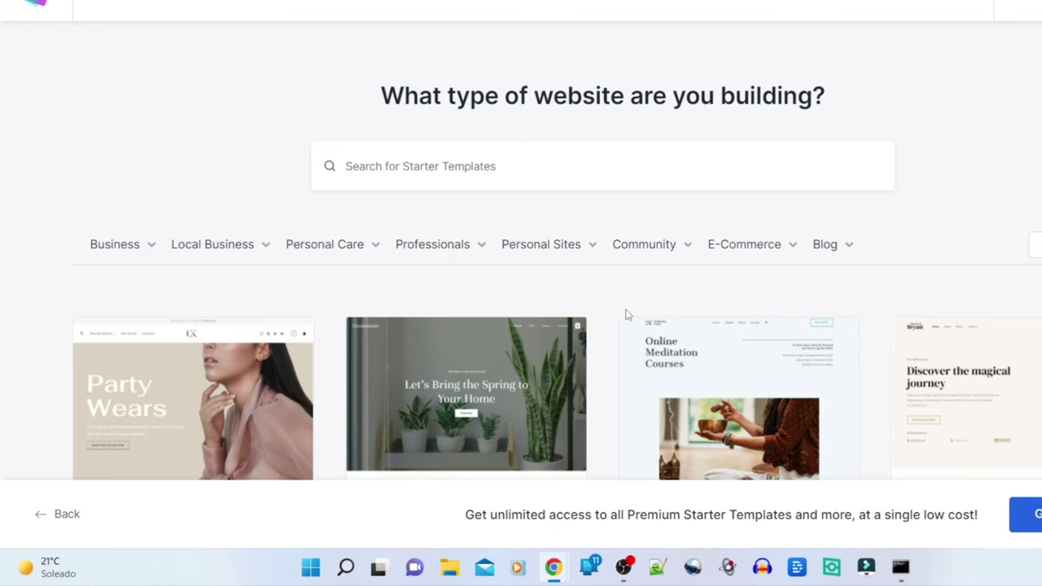
Step: Import the Interior Designer template without a logo, keeping the default colors, Poppins / Raleway fonts and all import options, and build the website
{"action": "scroll", "coordinate": [336, 409], "scroll_direction": "down", "scroll_amount": 6}
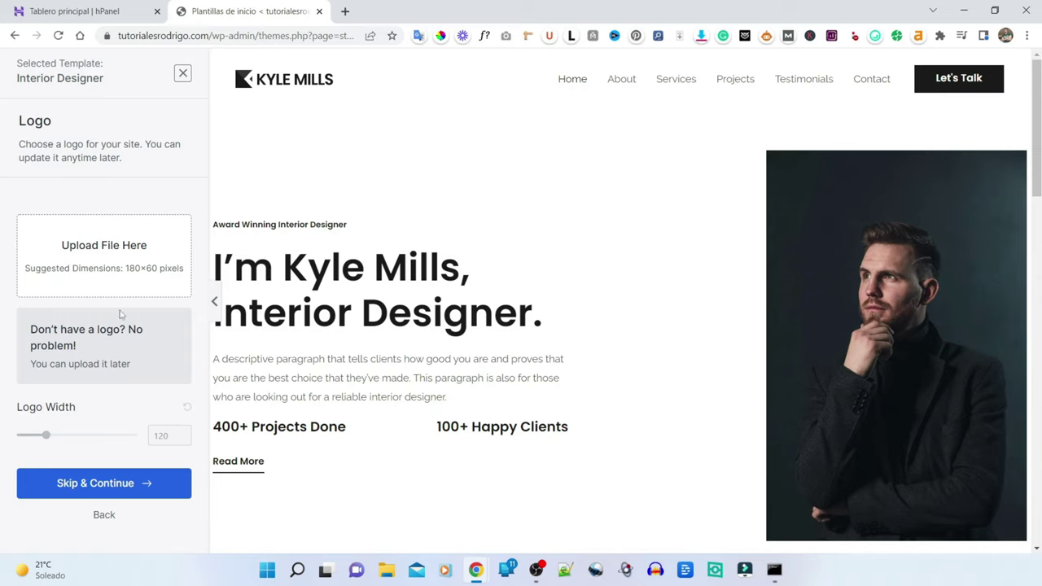
{"action": "left_click", "coordinate": [160, 485]}
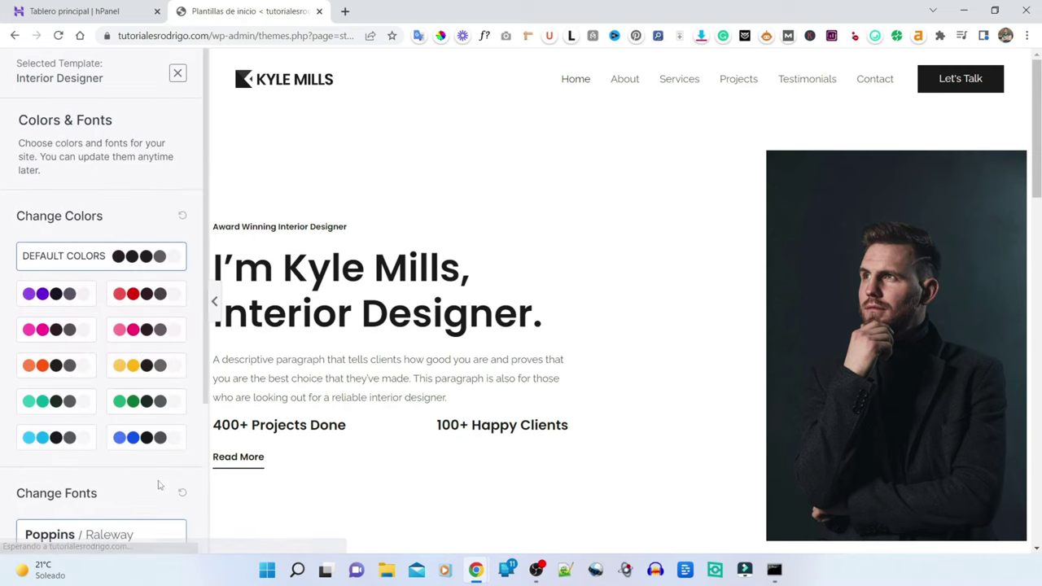
{"action": "scroll", "coordinate": [138, 320], "scroll_direction": "down", "scroll_amount": 3}
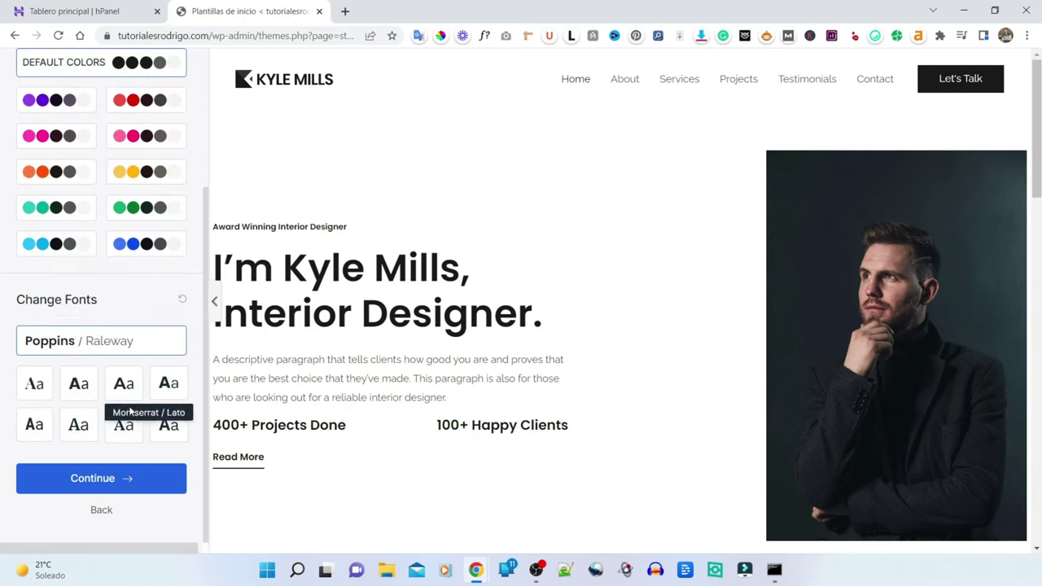
{"action": "left_click", "coordinate": [145, 483]}
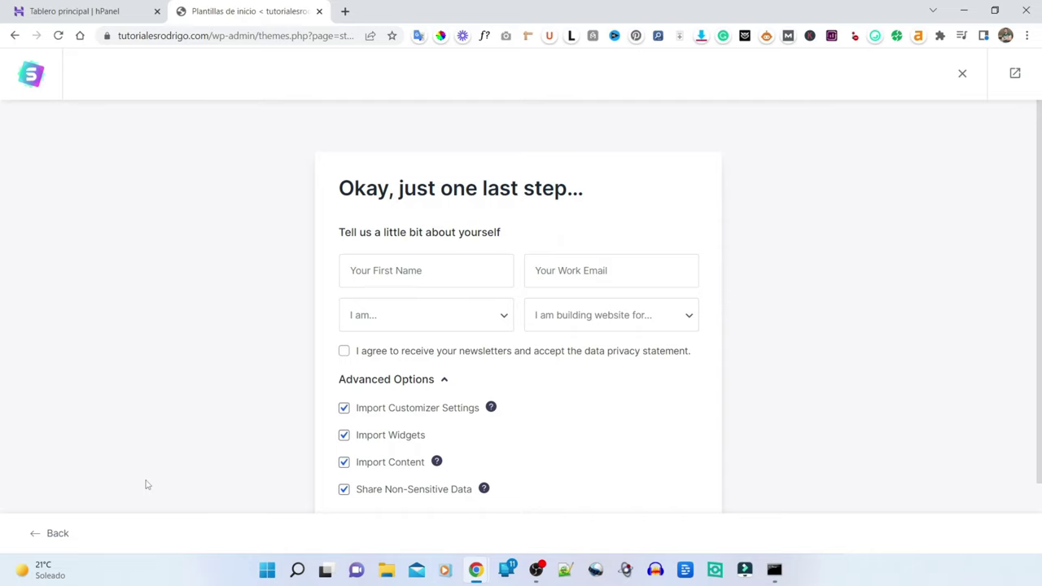
{"action": "scroll", "coordinate": [540, 474], "scroll_direction": "down", "scroll_amount": 1}
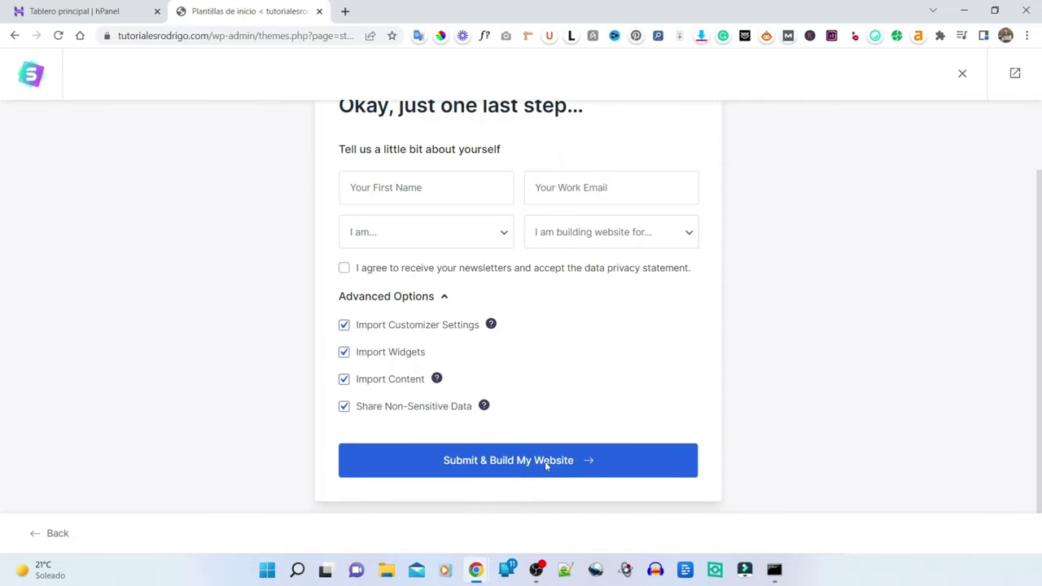
{"action": "left_click", "coordinate": [623, 469]}
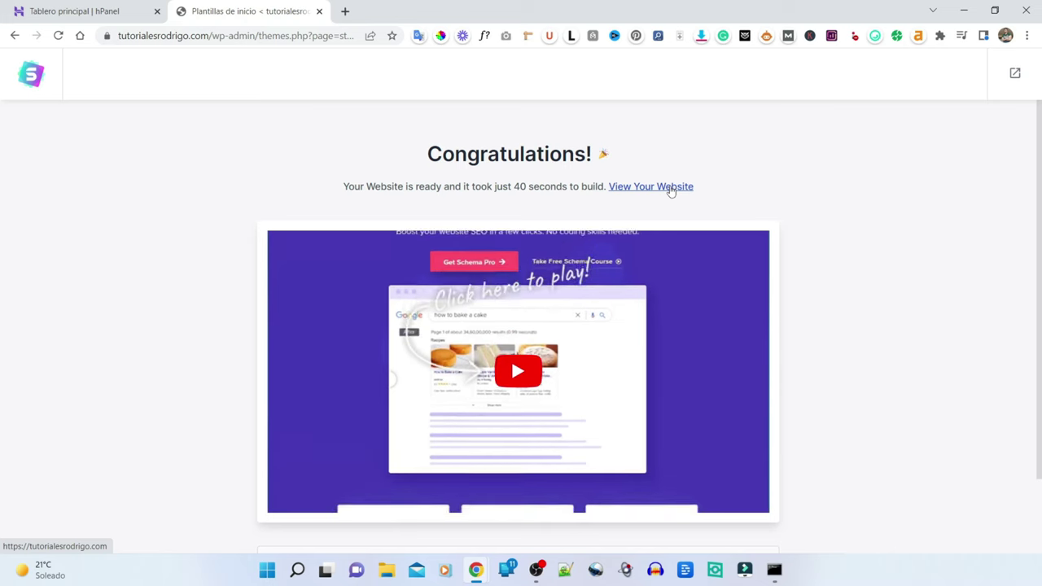
Step: View the newly built website and examine its home page sections and its About and Contact pages
{"action": "left_click", "coordinate": [670, 188]}
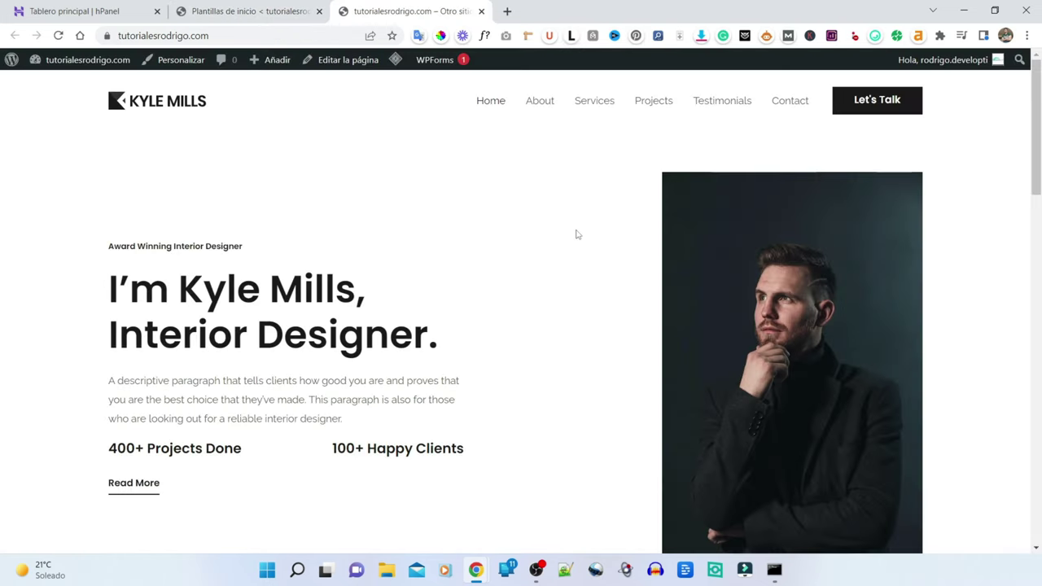
{"action": "scroll", "coordinate": [577, 234], "scroll_direction": "down", "scroll_amount": 8}
{"action": "scroll", "coordinate": [577, 236], "scroll_direction": "down", "scroll_amount": 8}
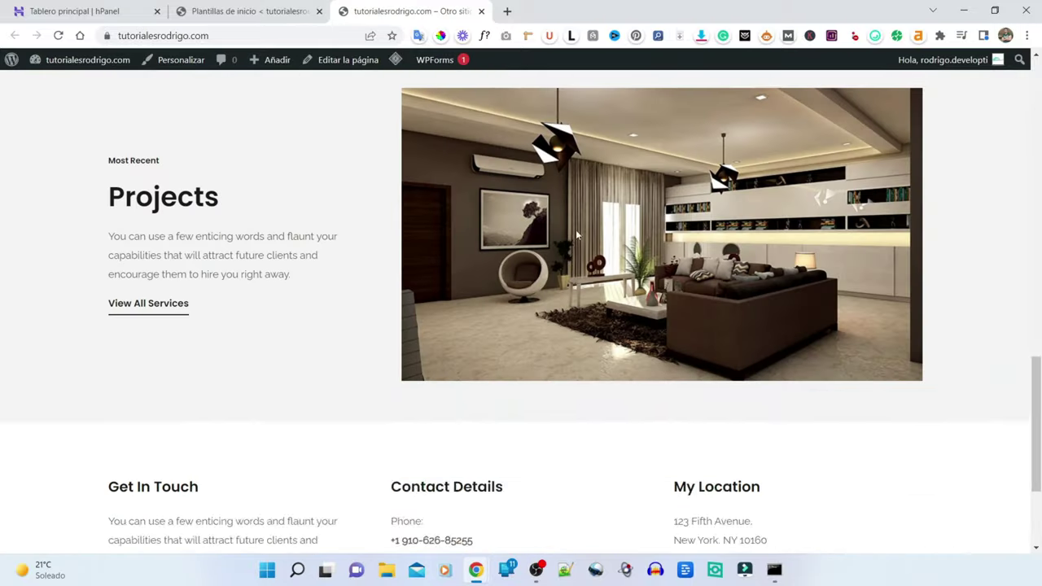
{"action": "scroll", "coordinate": [577, 237], "scroll_direction": "up", "scroll_amount": 5}
{"action": "scroll", "coordinate": [576, 237], "scroll_direction": "up", "scroll_amount": 10}
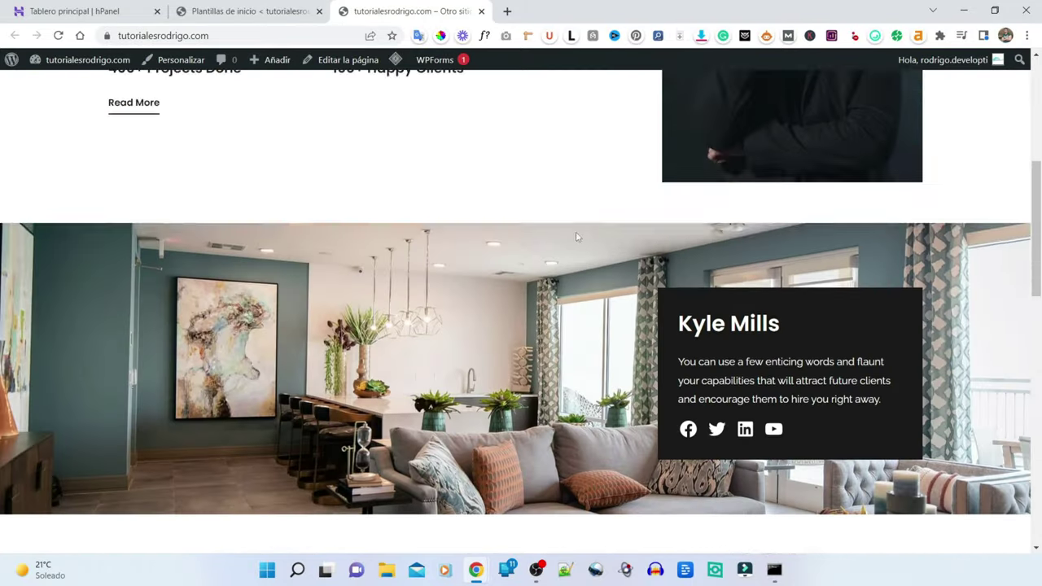
{"action": "left_click", "coordinate": [540, 104]}
{"action": "scroll", "coordinate": [625, 263], "scroll_direction": "down", "scroll_amount": 12}
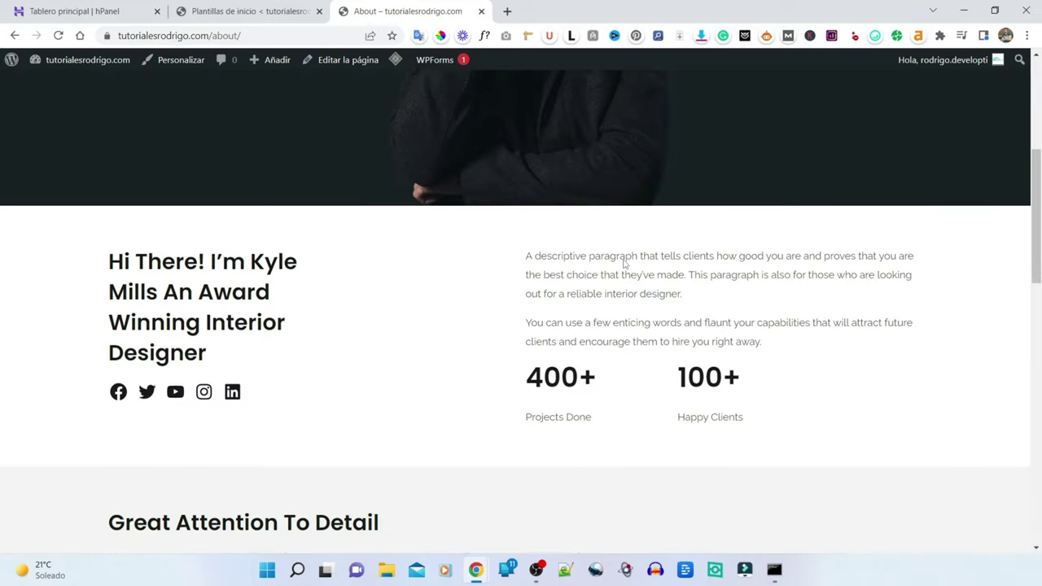
{"action": "scroll", "coordinate": [624, 264], "scroll_direction": "up", "scroll_amount": 5}
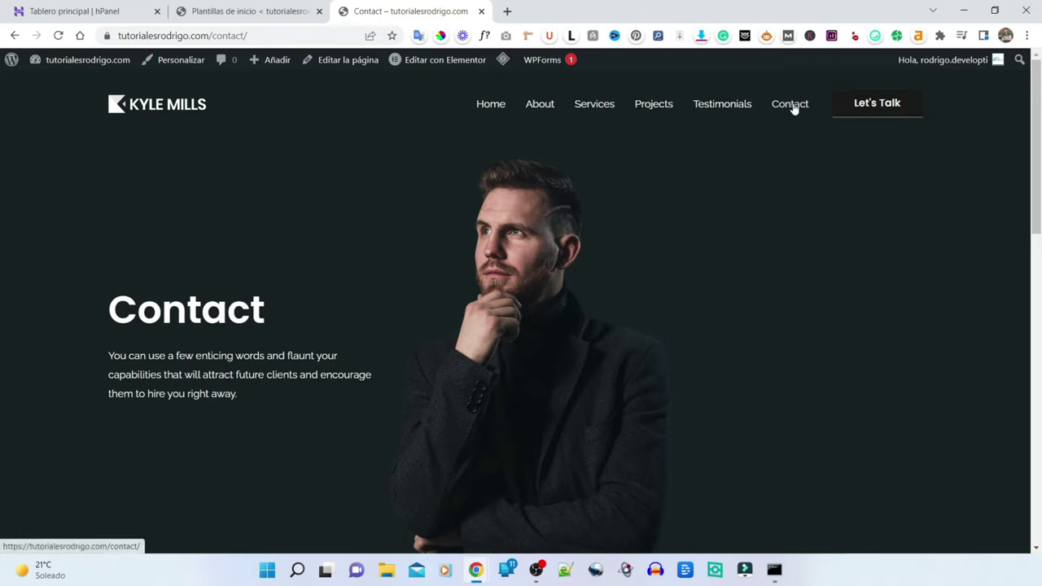
Step: Return to the site's Home page, open it for editing in Elementor, and close the Navigator
{"action": "left_click", "coordinate": [490, 106]}
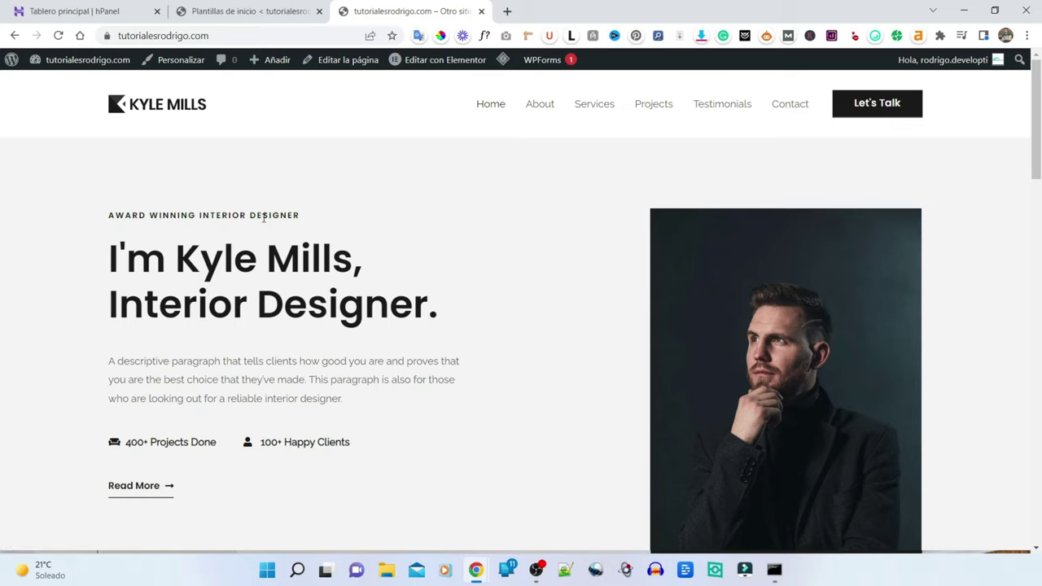
{"action": "mouse_move", "coordinate": [460, 64]}
{"action": "left_click", "coordinate": [460, 64]}
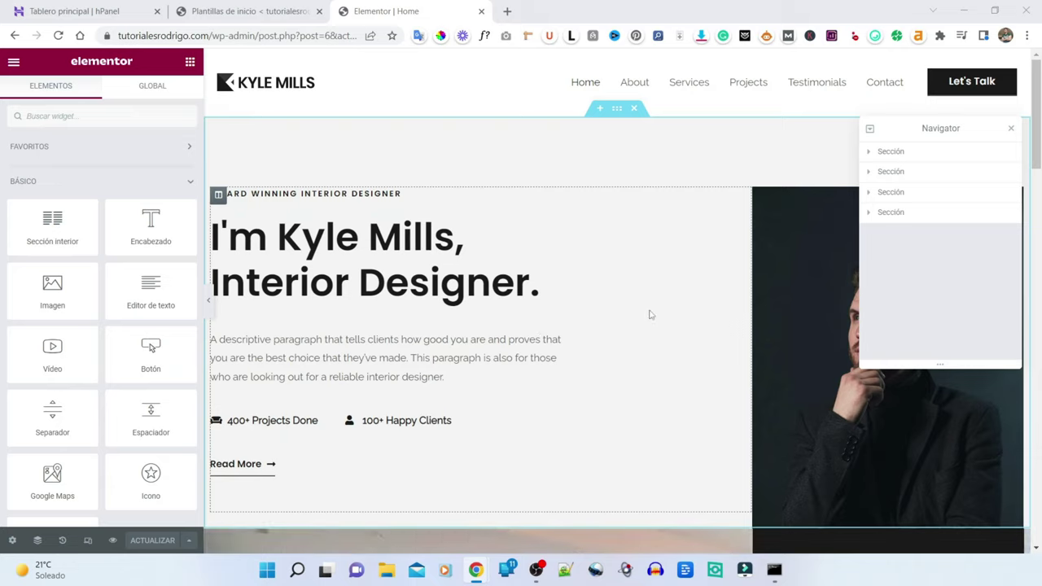
{"action": "left_click", "coordinate": [1011, 132]}
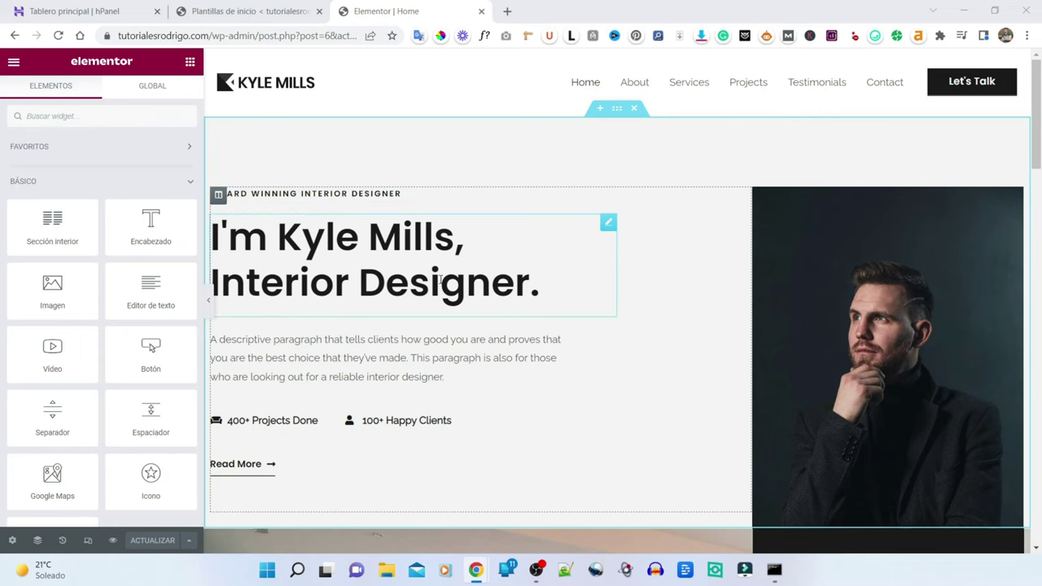
Step: Replace the main heading at the start of the Home page with "hola, bienvenidos a mi nuevo sitio web!"
{"action": "left_click", "coordinate": [547, 284]}
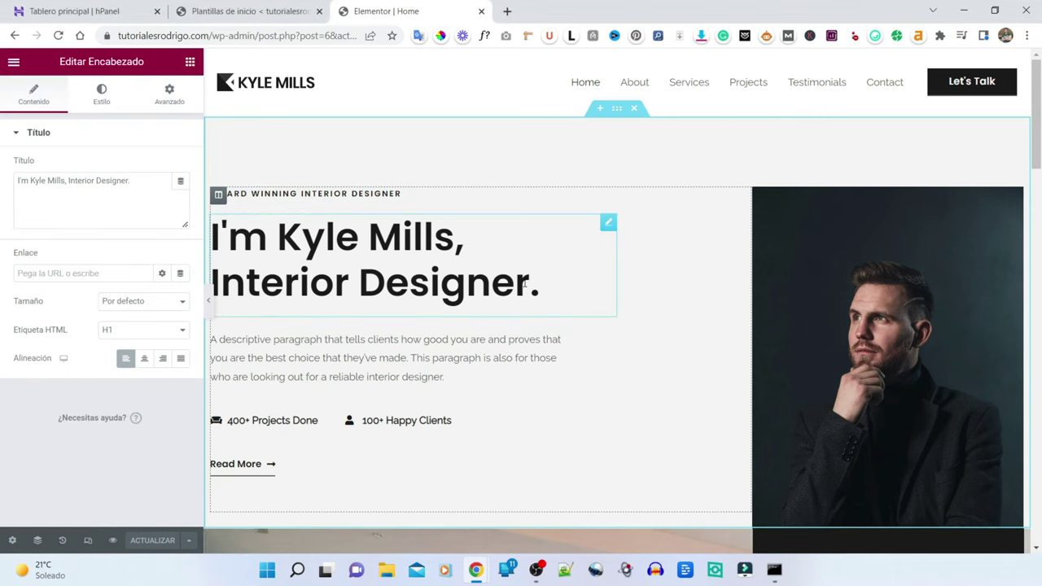
{"action": "key", "text": "BackSpace"}
{"action": "key", "text": "BackSpace"}
{"action": "key", "text": "BackSpace"}
{"action": "key", "text": "BackSpace"}
{"action": "key", "text": "BackSpace"}
{"action": "key", "text": "BackSpace"}
{"action": "key", "text": "BackSpace"}
{"action": "key", "text": "BackSpace"}
{"action": "key", "text": "BackSpace"}
{"action": "key", "text": "BackSpace"}
{"action": "key", "text": "BackSpace"}
{"action": "key", "text": "BackSpace"}
{"action": "key", "text": "BackSpace"}
{"action": "key", "text": "BackSpace"}
{"action": "key", "text": "BackSpace"}
{"action": "key", "text": "BackSpace"}
{"action": "key", "text": "BackSpace"}
{"action": "key", "text": "BackSpace"}
{"action": "key", "text": "BackSpace"}
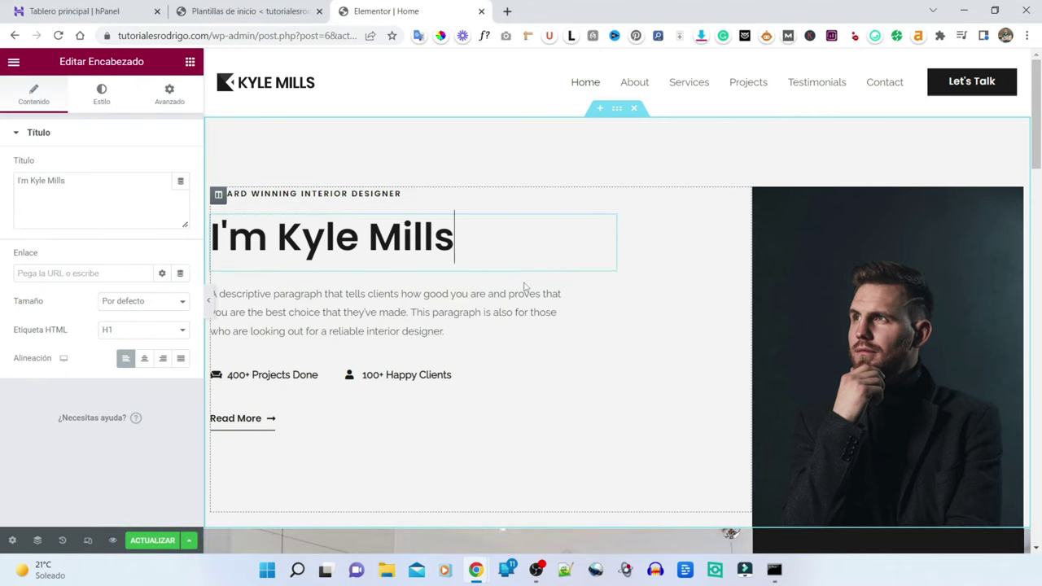
{"action": "key", "text": "BackSpace"}
{"action": "key", "text": "BackSpace"}
{"action": "key", "text": "BackSpace"}
{"action": "key", "text": "BackSpace"}
{"action": "key", "text": "BackSpace"}
{"action": "key", "text": "BackSpace"}
{"action": "key", "text": "BackSpace"}
{"action": "key", "text": "BackSpace"}
{"action": "key", "text": "BackSpace"}
{"action": "key", "text": "BackSpace"}
{"action": "key", "text": "BackSpace"}
{"action": "key", "text": "BackSpace"}
{"action": "key", "text": "BackSpace"}
{"action": "key", "text": "BackSpace"}
{"action": "key", "text": "BackSpace"}
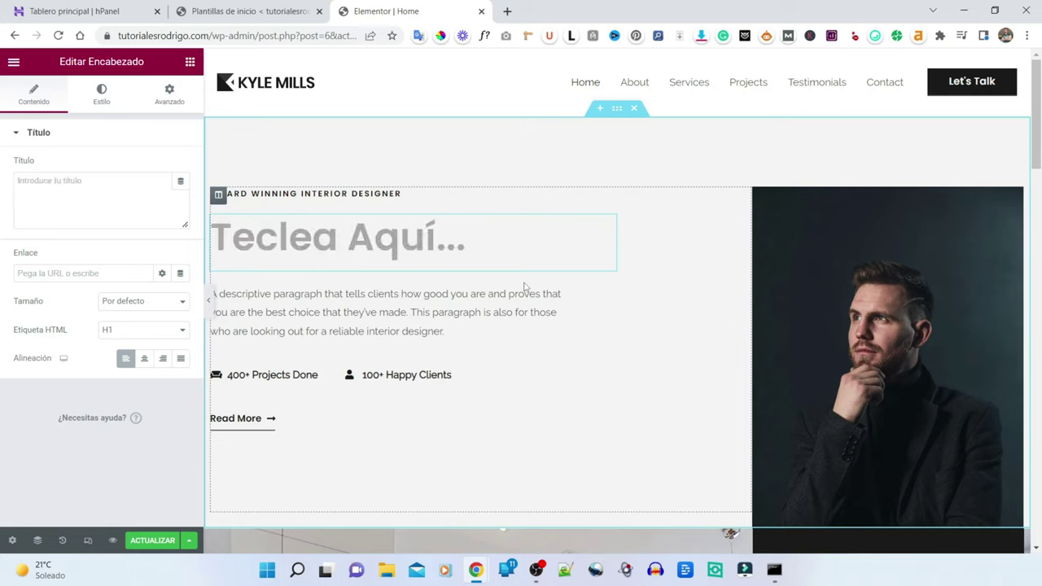
{"action": "type", "text": "Hola, "}
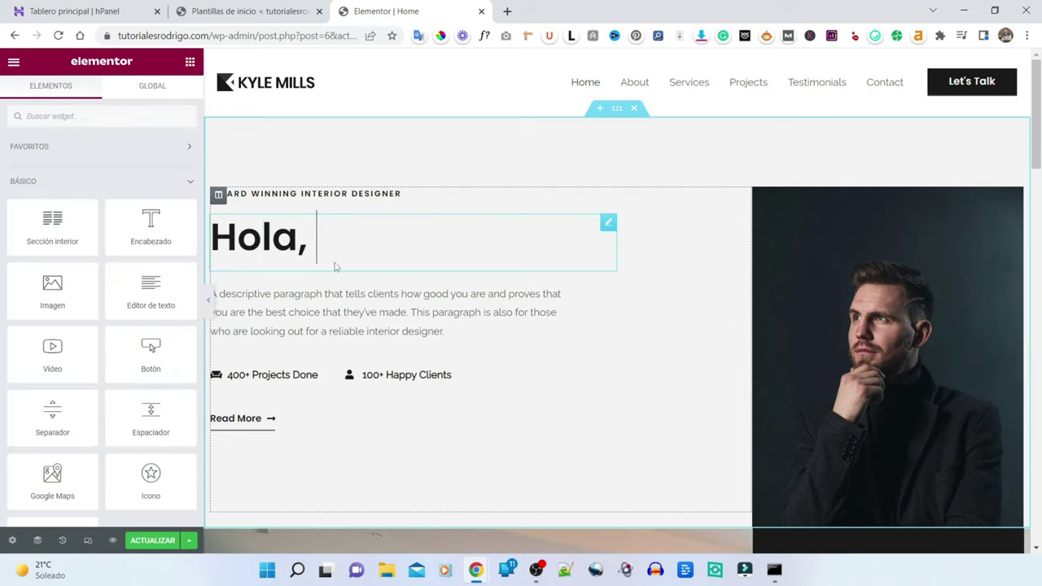
{"action": "type", "text": "Bienvenidos A Mi"}
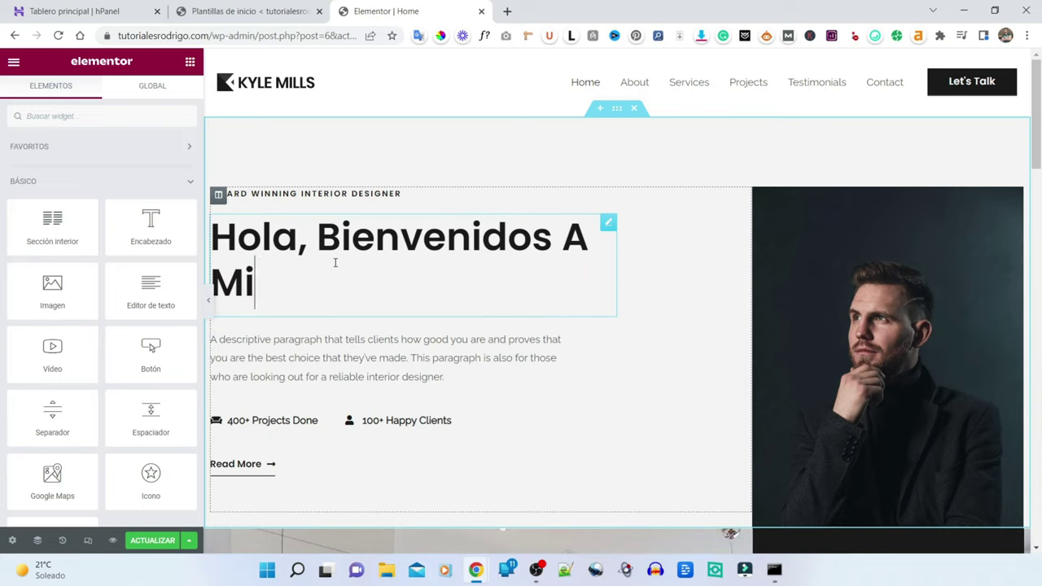
{"action": "type", "text": " Nuevo Sitio"}
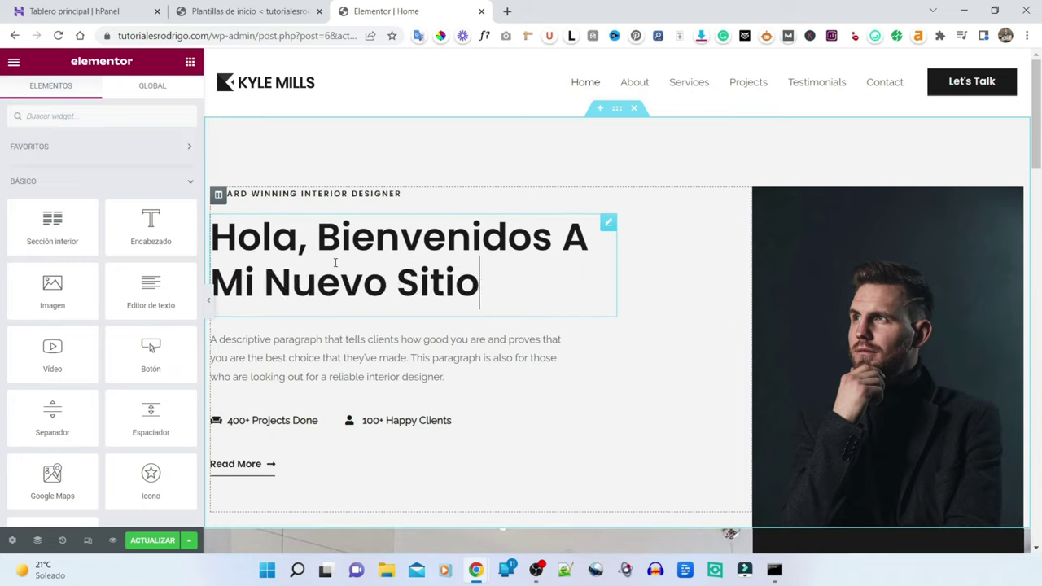
{"action": "type", "text": " Web!"}
{"action": "left_click", "coordinate": [492, 269]}
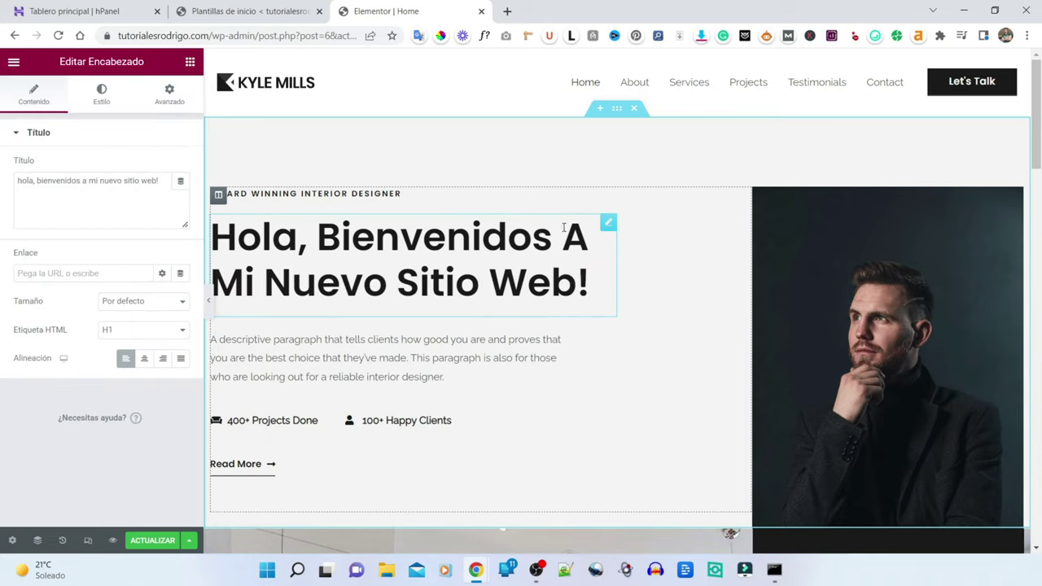
Step: Open the descriptive paragraph under the main heading for text editing and look over the section below it
{"action": "left_click", "coordinate": [392, 357]}
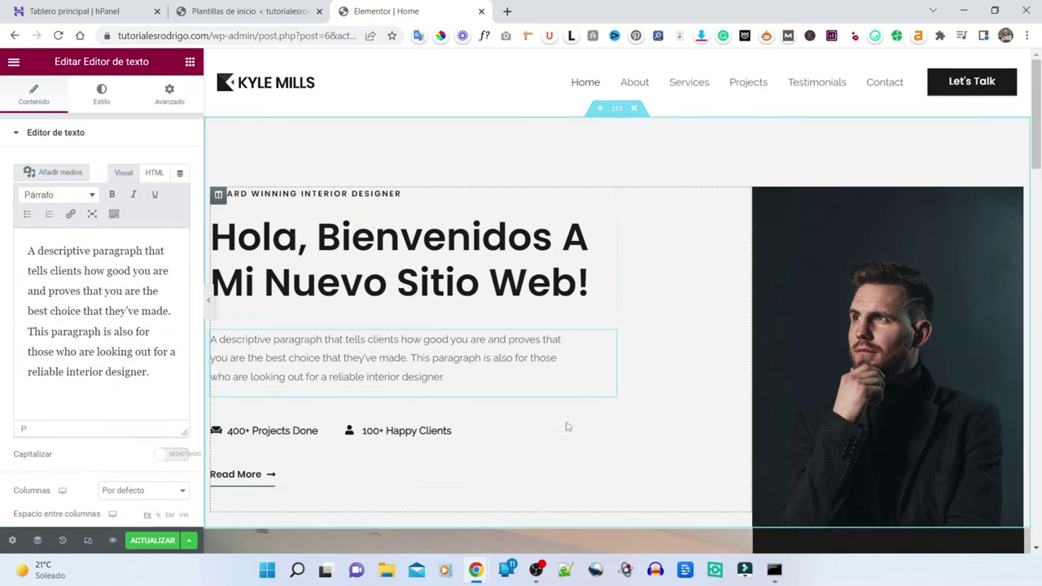
{"action": "left_click", "coordinate": [438, 391]}
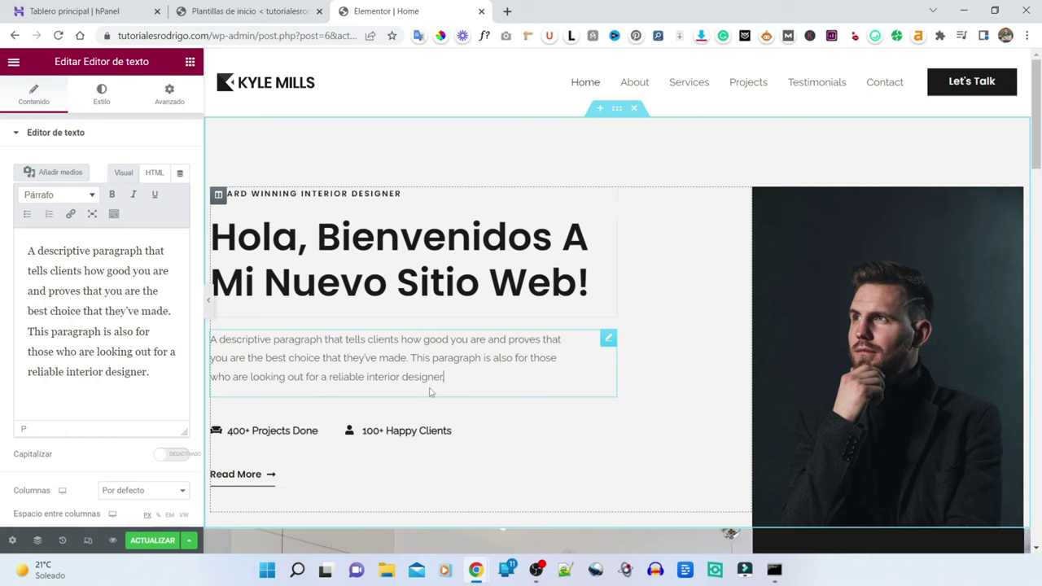
{"action": "scroll", "coordinate": [600, 323], "scroll_direction": "down", "scroll_amount": 10}
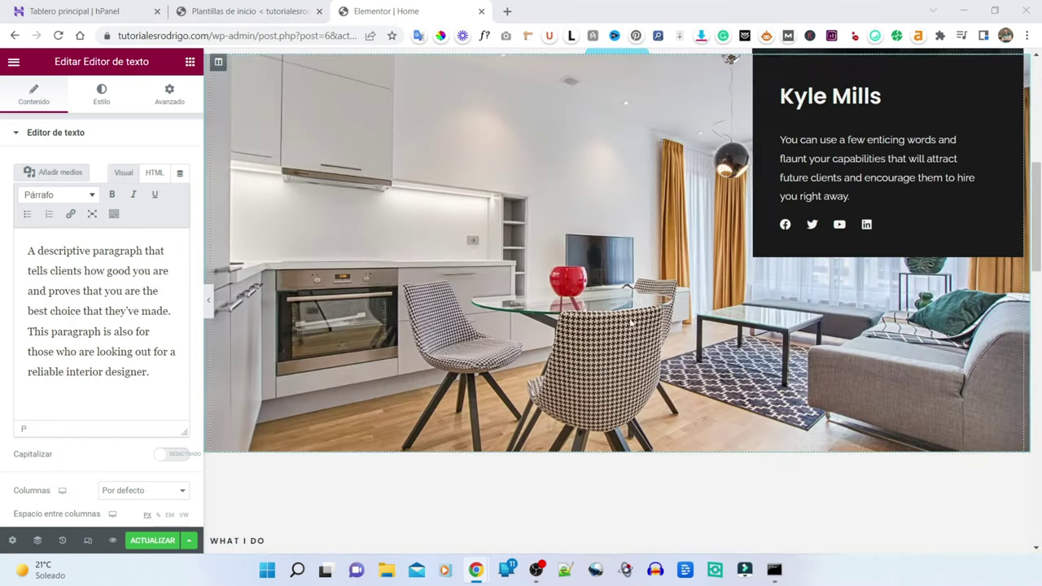
Step: Change the Services section heading on the Home page to "Servicios"
{"action": "scroll", "coordinate": [601, 323], "scroll_direction": "down", "scroll_amount": 1}
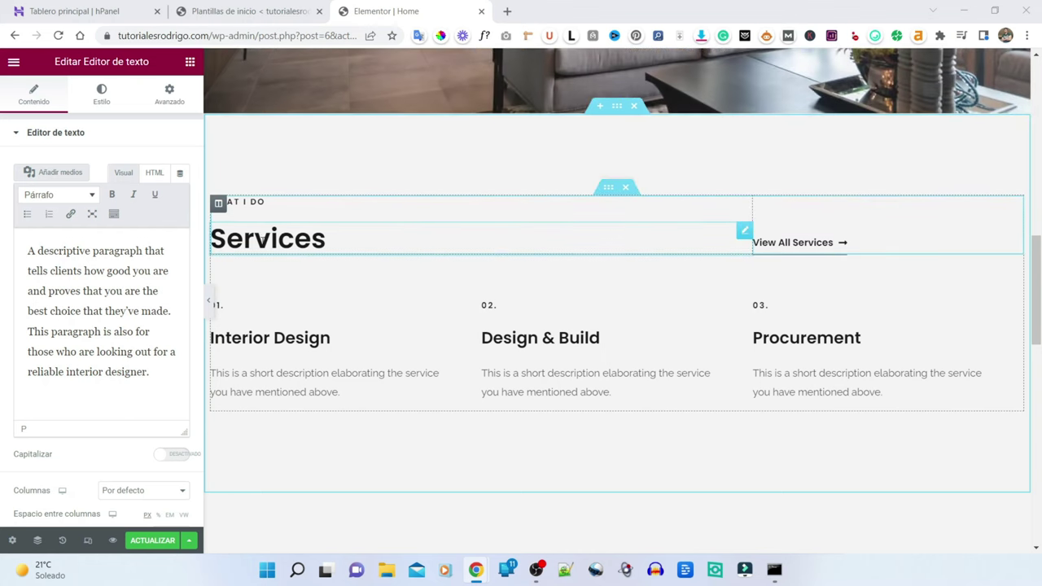
{"action": "left_click", "coordinate": [311, 238]}
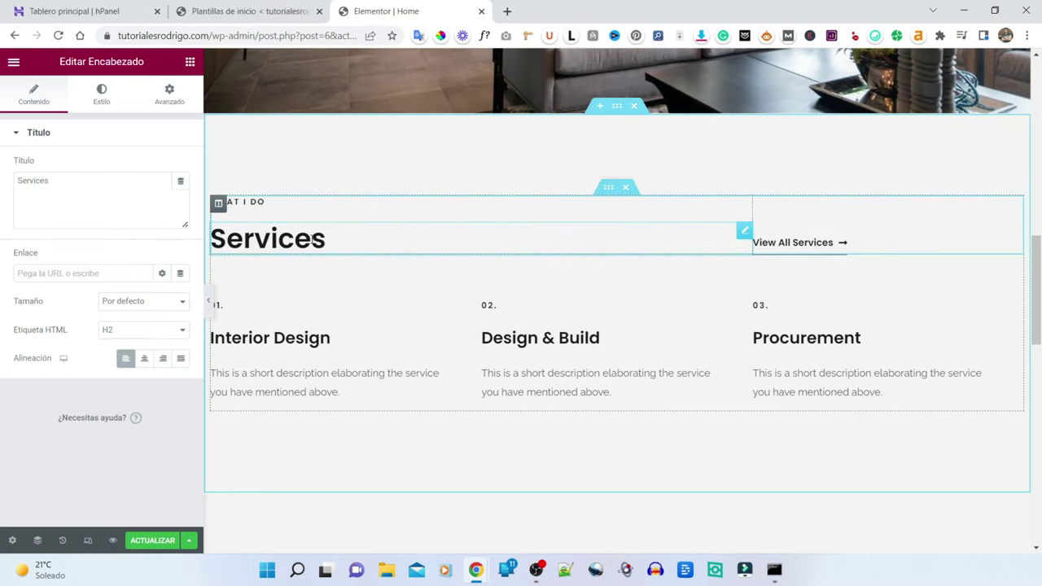
{"action": "key", "text": "BackSpace"}
{"action": "key", "text": "BackSpace"}
{"action": "key", "text": "BackSpace"}
{"action": "type", "text": "cios"}
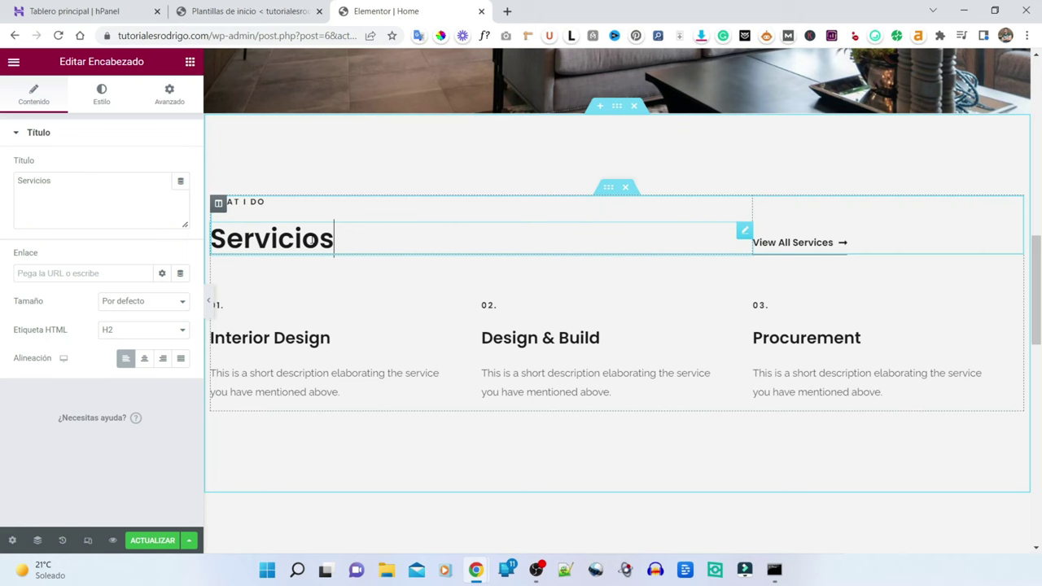
Step: Replace the portrait beside the main heading with the image pexels-pixabay-220453.jpg, uploaded from the computer
{"action": "scroll", "coordinate": [477, 296], "scroll_direction": "down", "scroll_amount": 1}
{"action": "scroll", "coordinate": [477, 296], "scroll_direction": "up", "scroll_amount": 15}
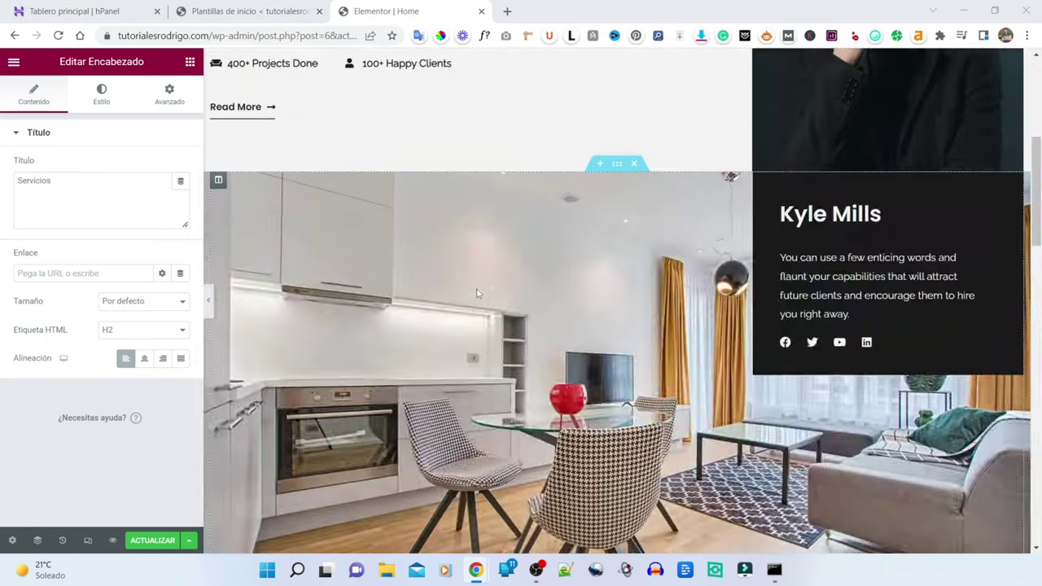
{"action": "scroll", "coordinate": [497, 289], "scroll_direction": "down", "scroll_amount": 1}
{"action": "scroll", "coordinate": [495, 289], "scroll_direction": "up", "scroll_amount": 2}
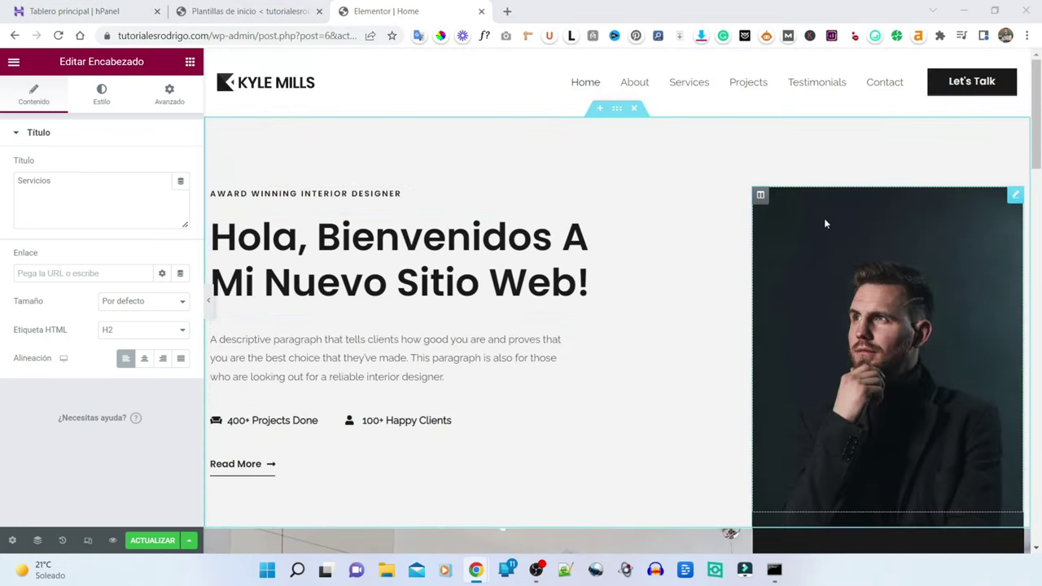
{"action": "left_click", "coordinate": [894, 328]}
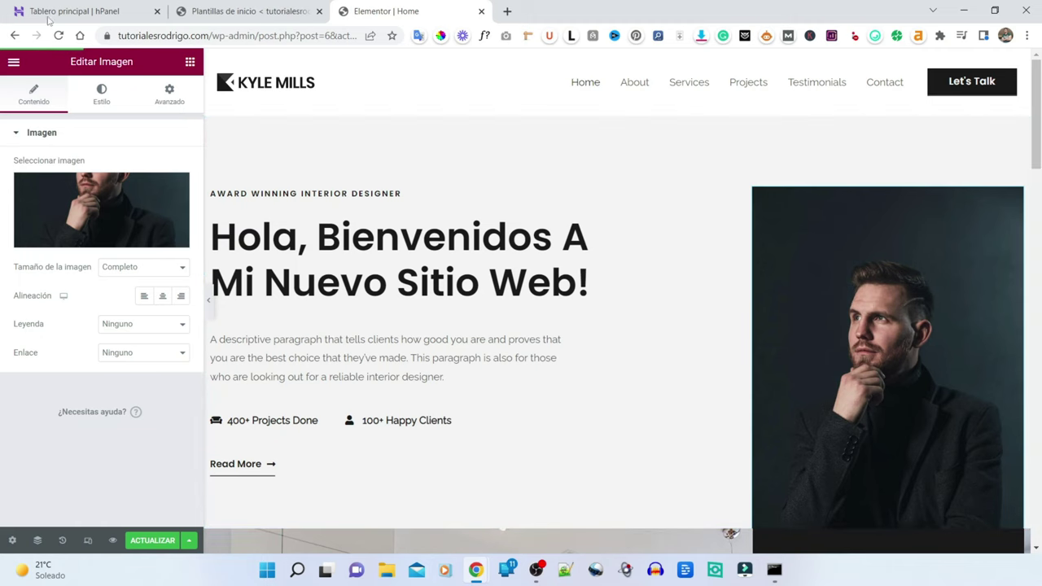
{"action": "mouse_move", "coordinate": [92, 232]}
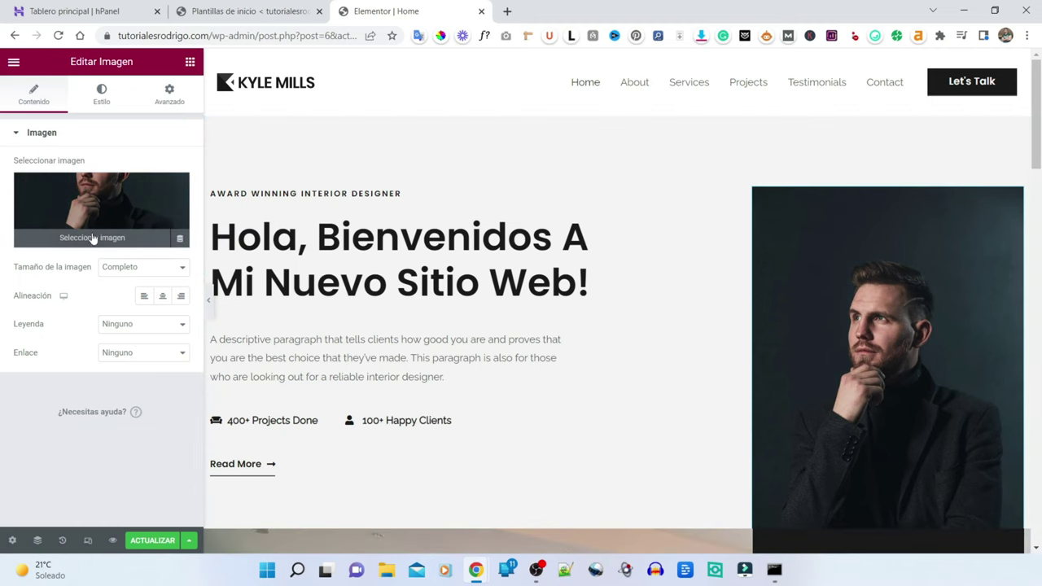
{"action": "left_click", "coordinate": [95, 238]}
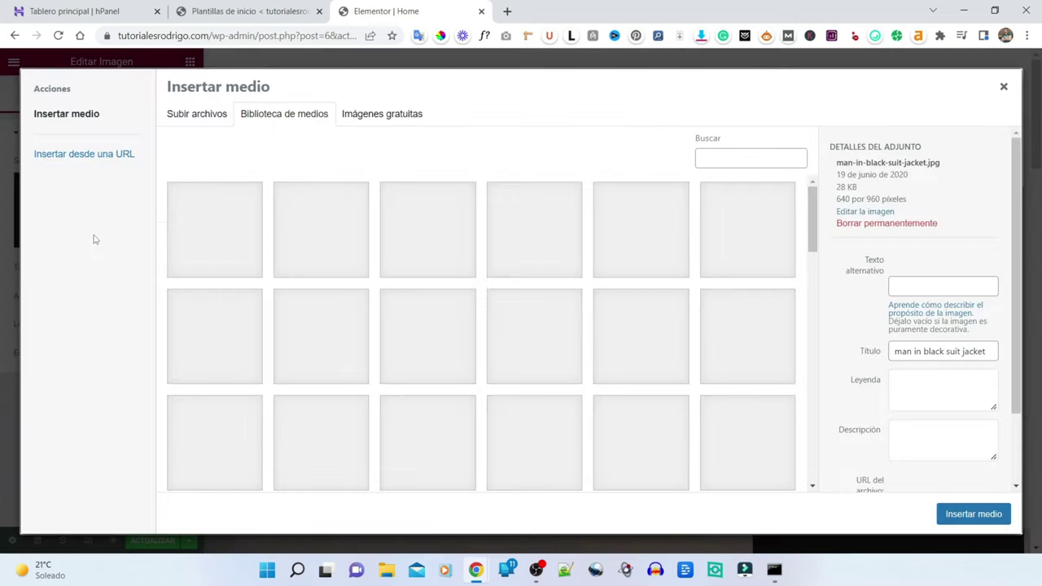
{"action": "left_click", "coordinate": [210, 118]}
{"action": "left_click", "coordinate": [643, 308]}
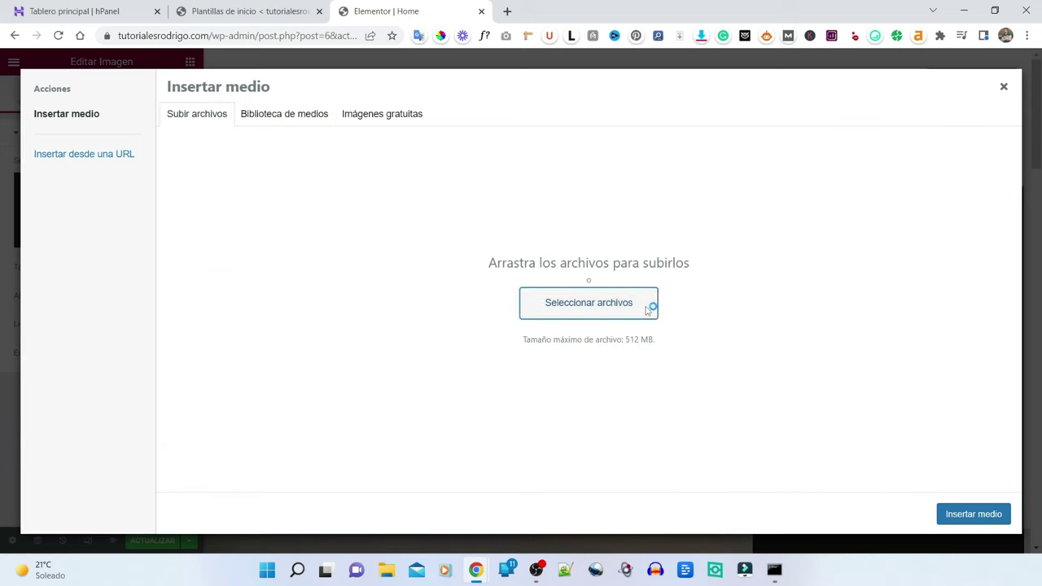
{"action": "double_click", "coordinate": [236, 124]}
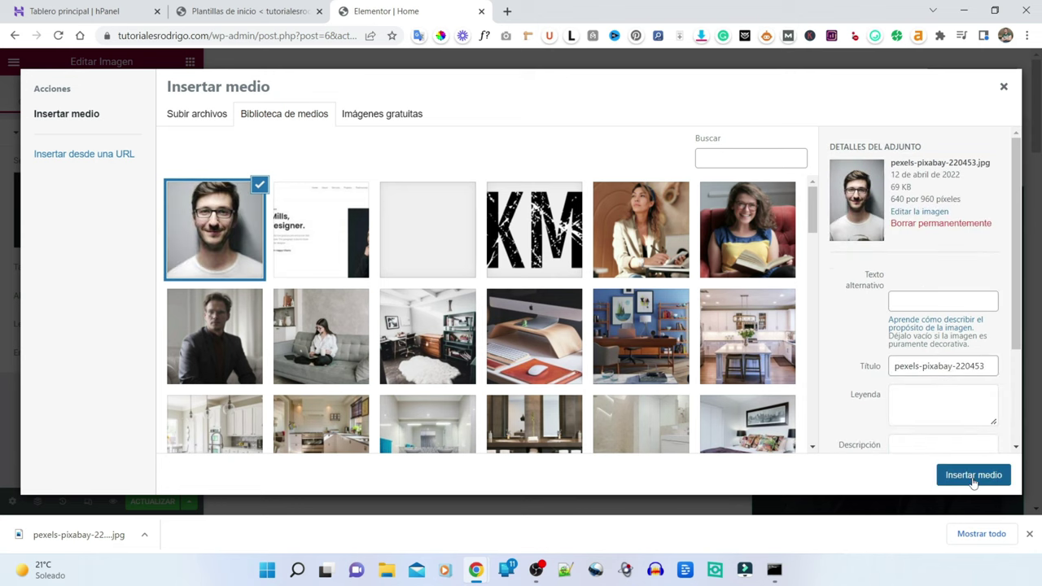
{"action": "left_click", "coordinate": [974, 479]}
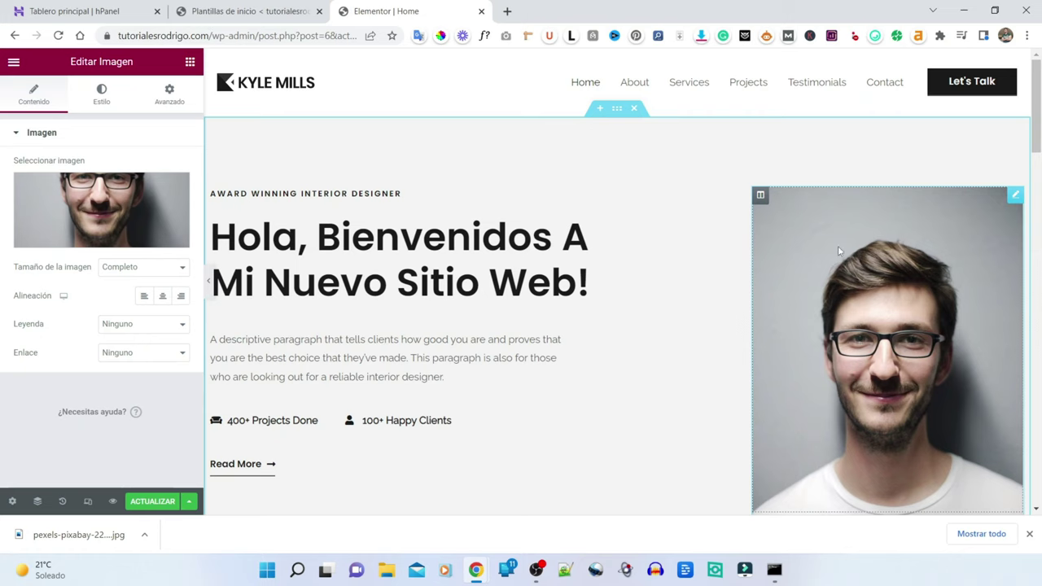
Step: Update the Home page, preview the changes, and look through the site's home page from start to end
{"action": "scroll", "coordinate": [837, 246], "scroll_direction": "down", "scroll_amount": 2}
{"action": "scroll", "coordinate": [832, 361], "scroll_direction": "up", "scroll_amount": 1}
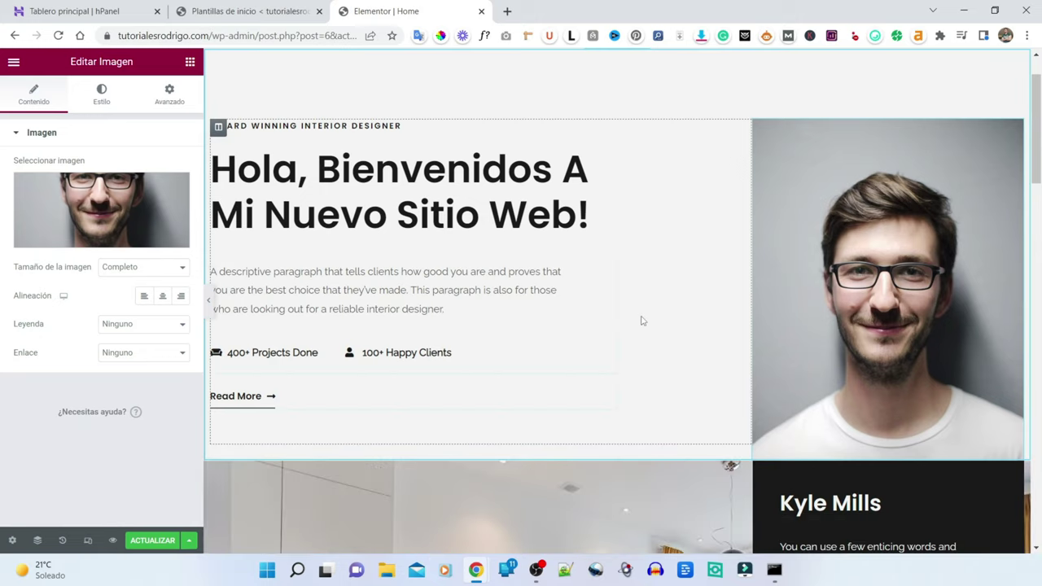
{"action": "left_click", "coordinate": [153, 540]}
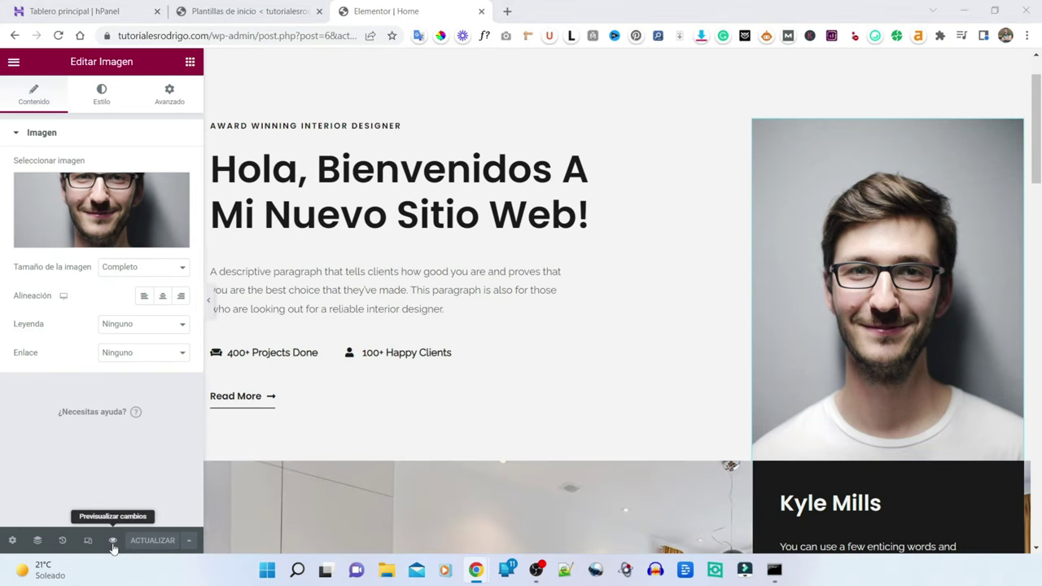
{"action": "left_click", "coordinate": [113, 544]}
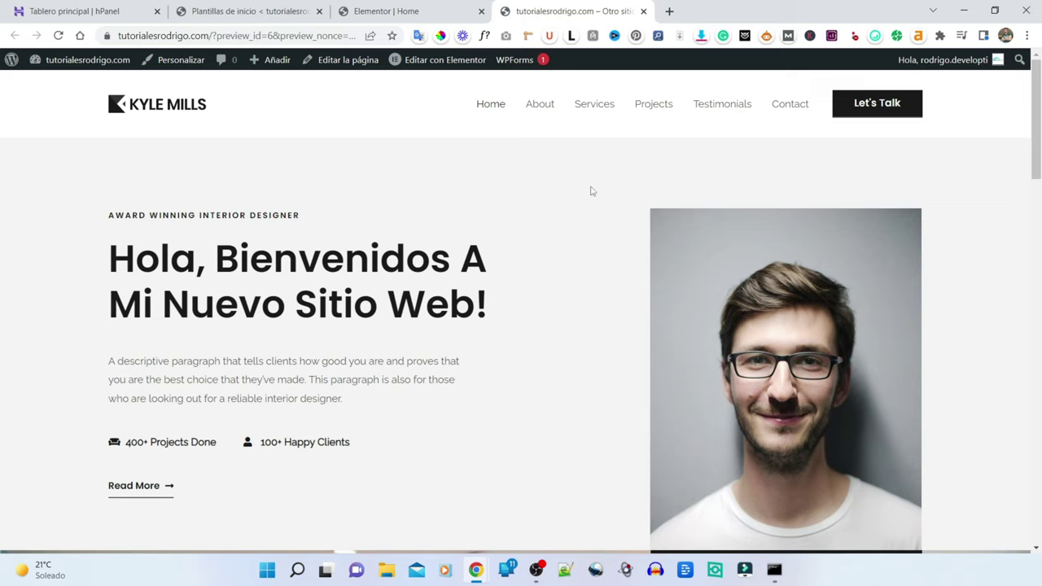
{"action": "left_click", "coordinate": [489, 105]}
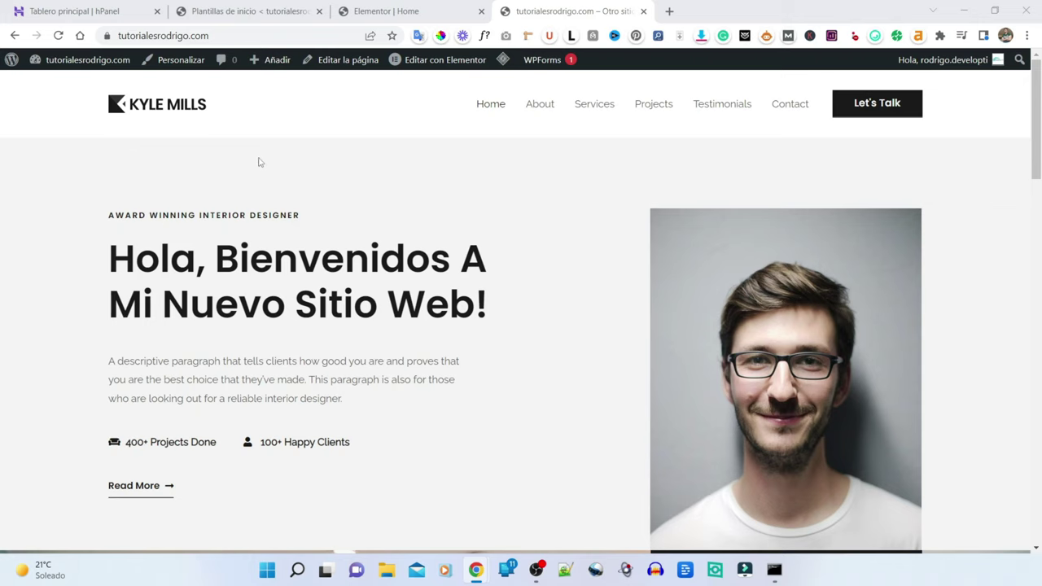
{"action": "scroll", "coordinate": [262, 171], "scroll_direction": "down", "scroll_amount": 20}
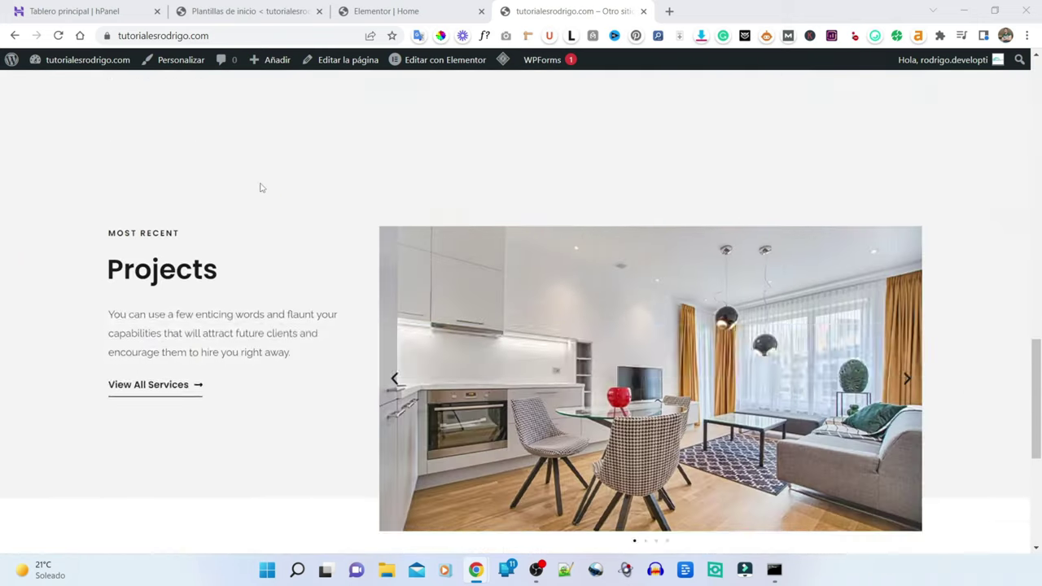
{"action": "scroll", "coordinate": [262, 191], "scroll_direction": "up", "scroll_amount": 20}
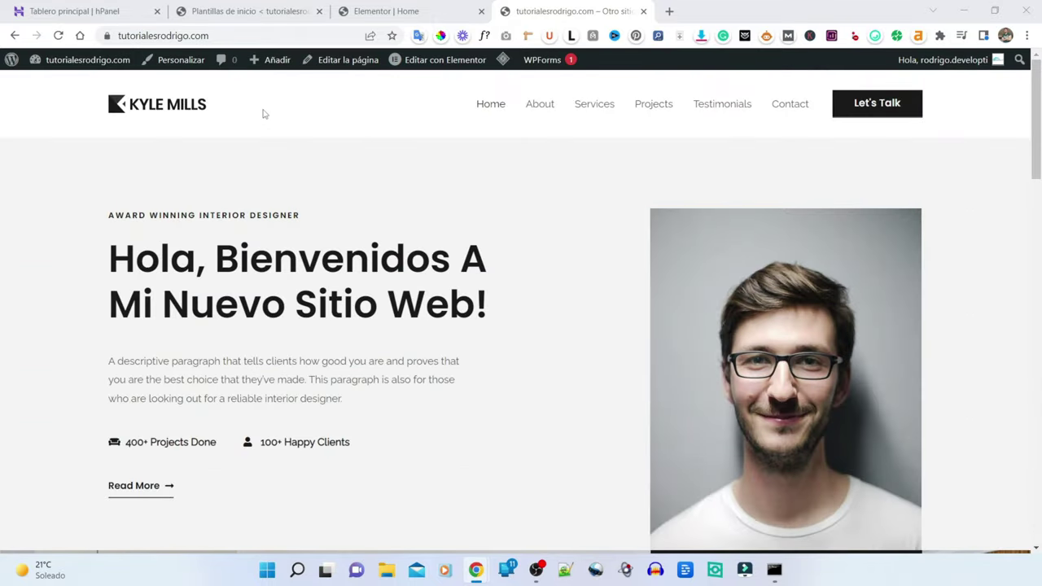
Step: Open the site's theme customizer and turn off the different logo for the transparent header
{"action": "left_click", "coordinate": [185, 64]}
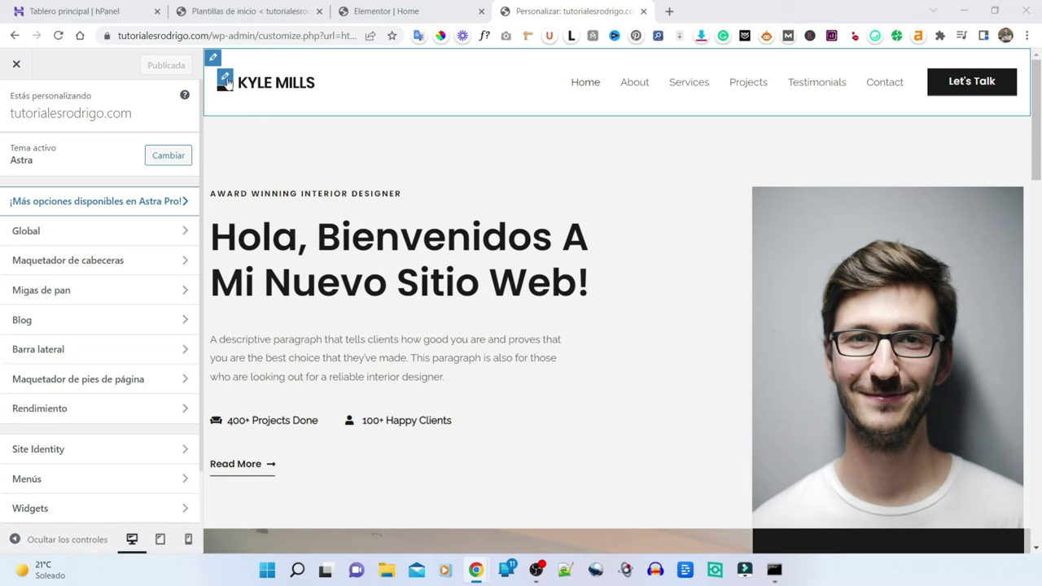
{"action": "left_click", "coordinate": [225, 82]}
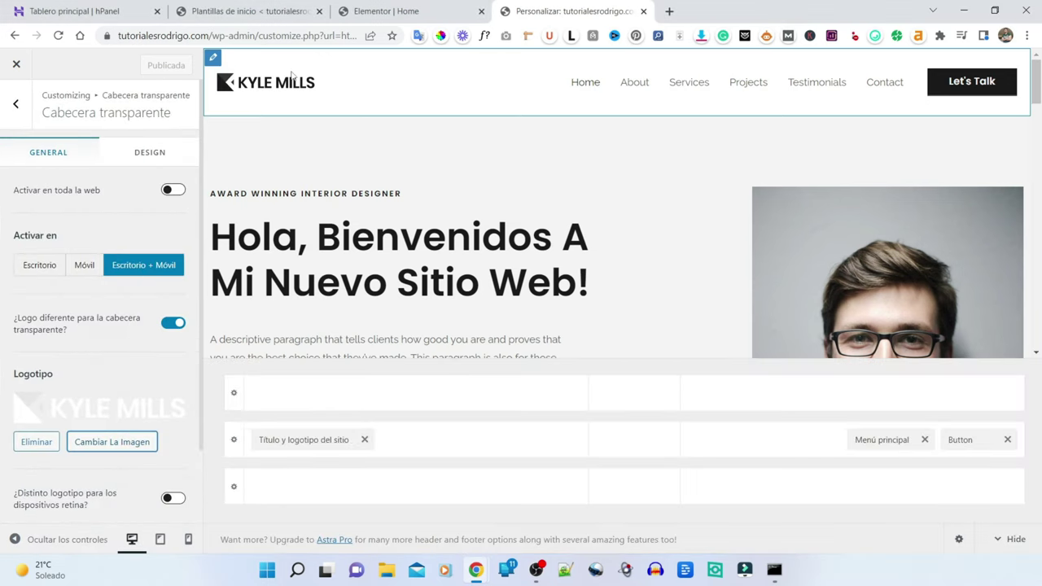
{"action": "left_click", "coordinate": [172, 325]}
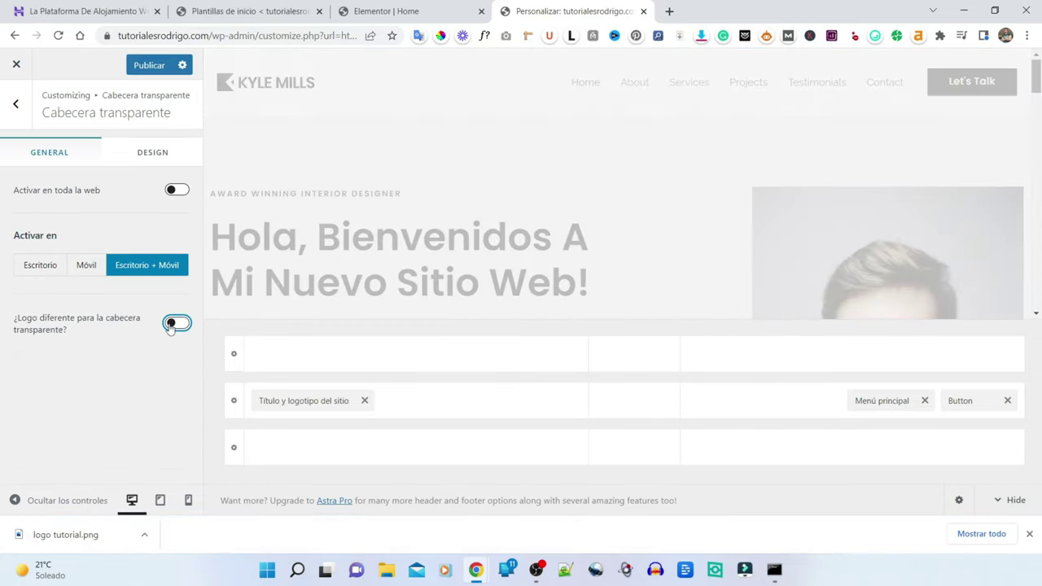
Step: Replace the header logo with the uploaded file "logo tutorial", skipping the crop, and set the logo width to 210 px
{"action": "left_click", "coordinate": [299, 401]}
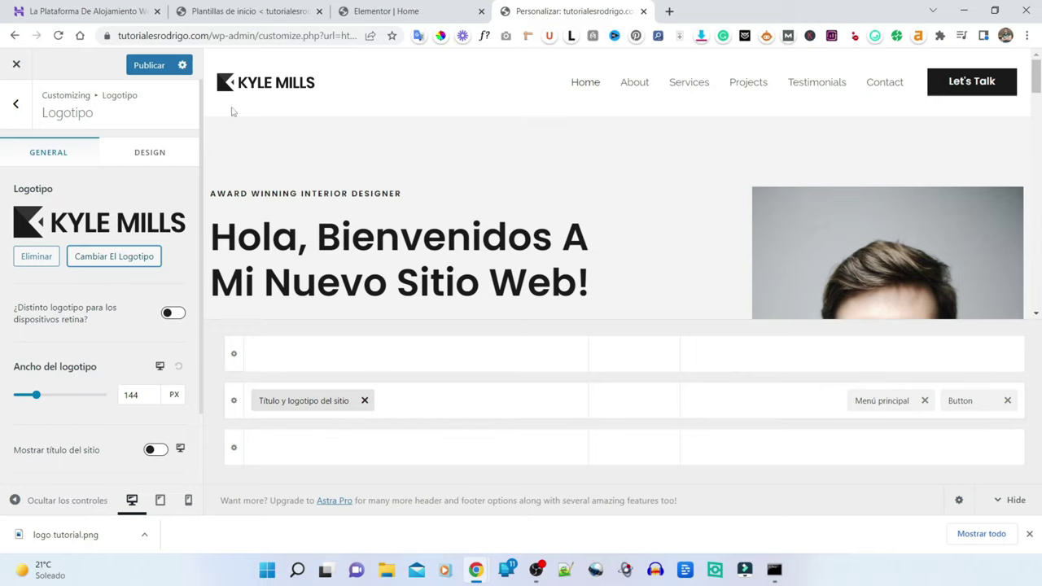
{"action": "left_click", "coordinate": [142, 257]}
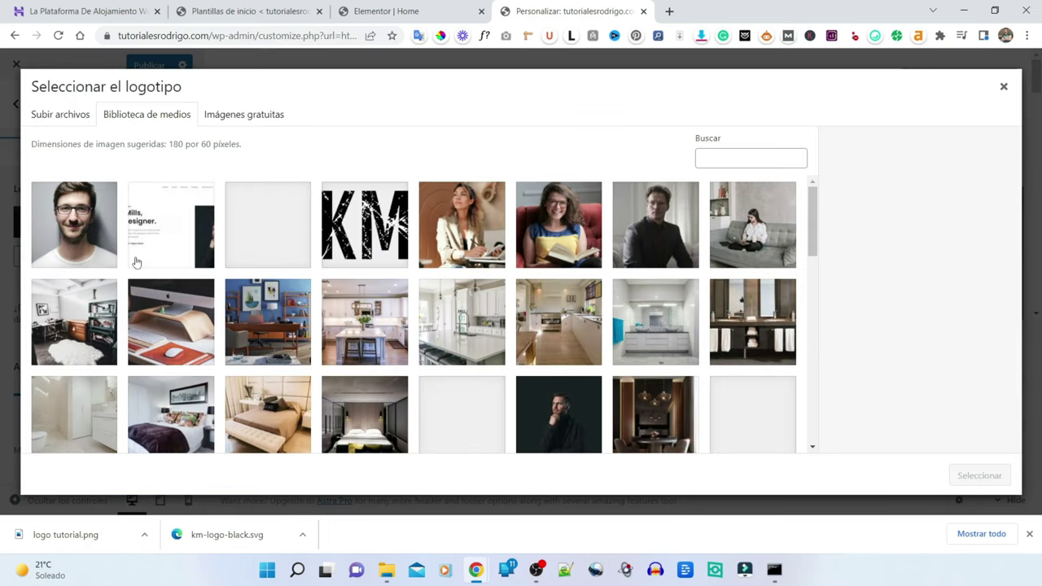
{"action": "left_click", "coordinate": [73, 118]}
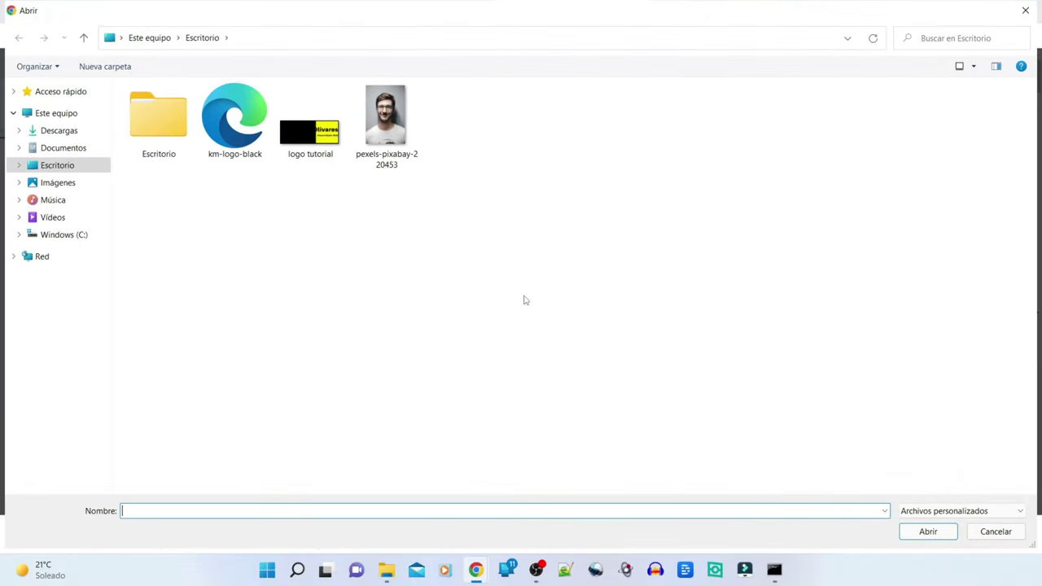
{"action": "double_click", "coordinate": [310, 130]}
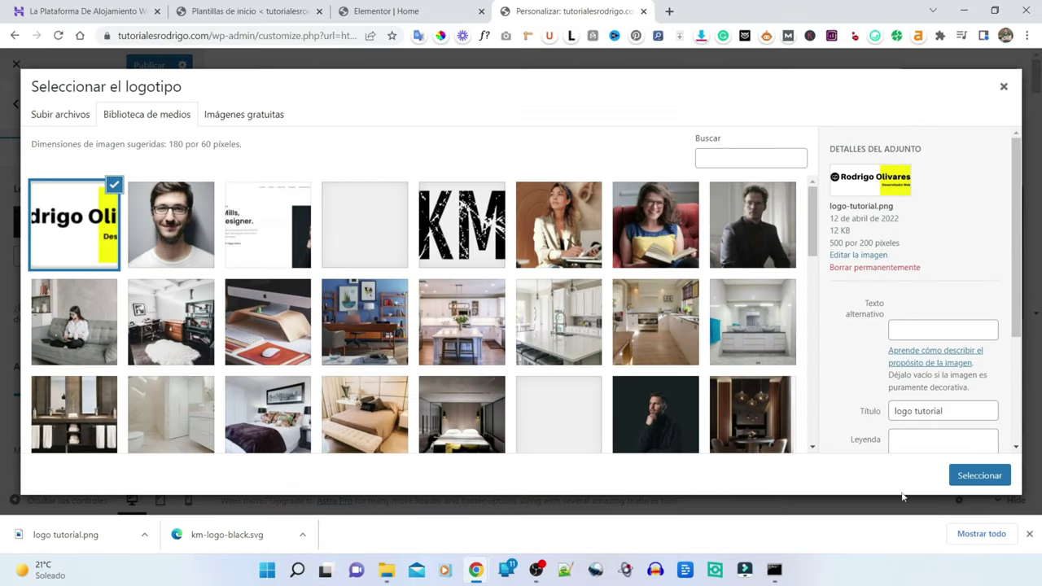
{"action": "left_click", "coordinate": [948, 476]}
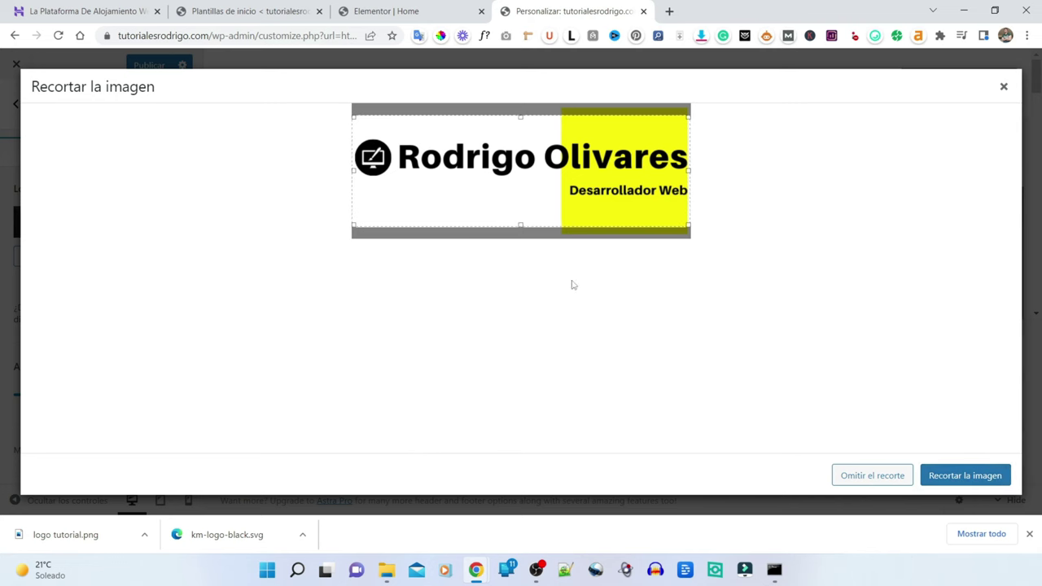
{"action": "left_click", "coordinate": [869, 479]}
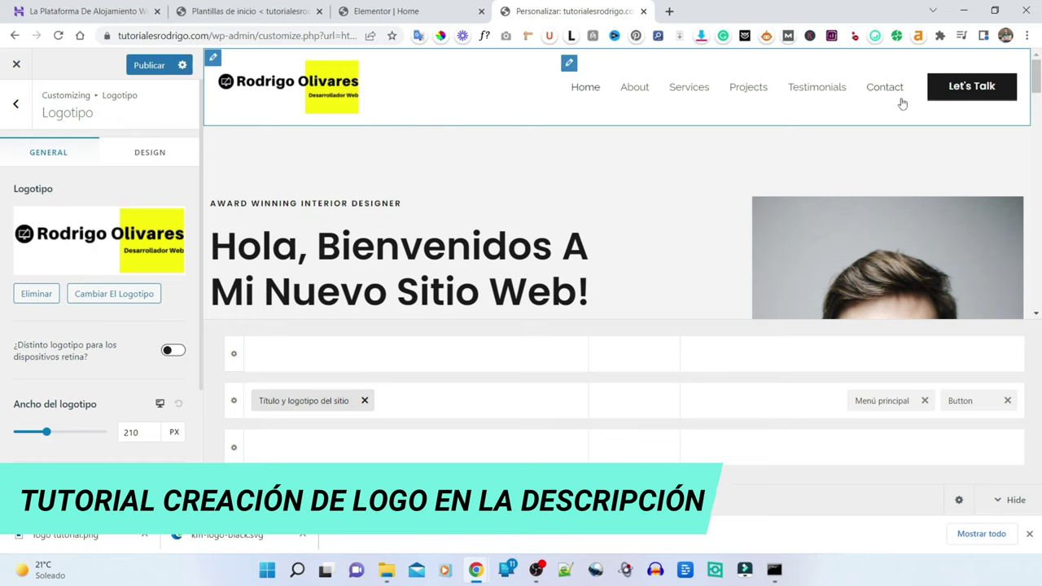
Step: Open the menu assigned to the main menu location for editing
{"action": "left_click", "coordinate": [569, 65]}
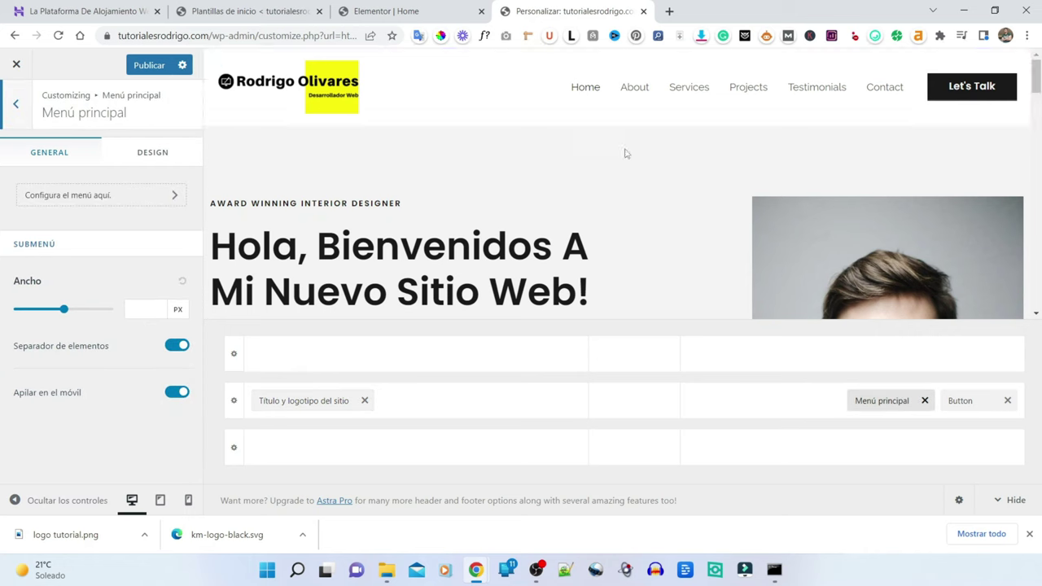
{"action": "left_click", "coordinate": [140, 198]}
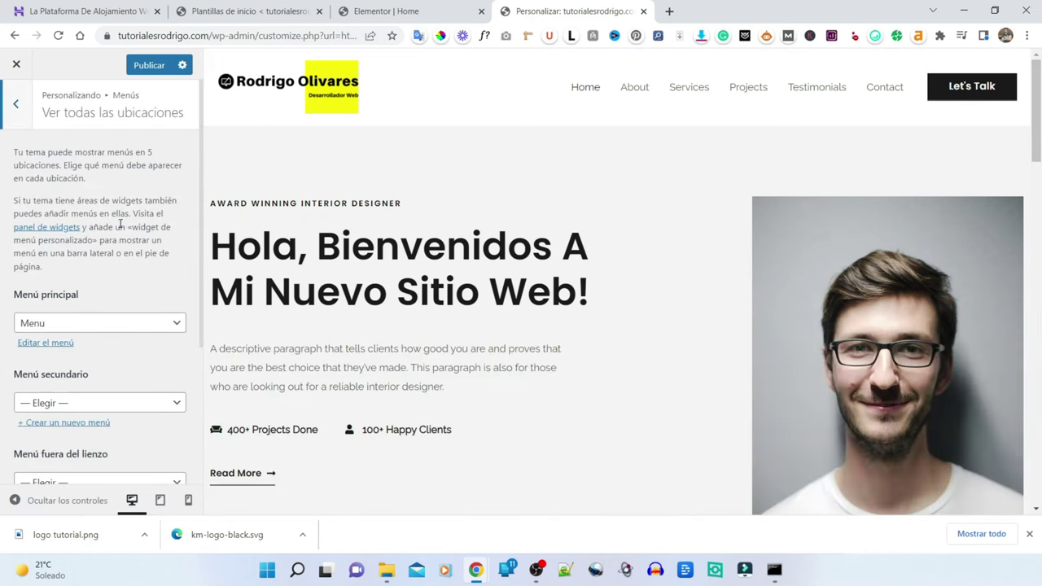
{"action": "scroll", "coordinate": [120, 224], "scroll_direction": "down", "scroll_amount": 1}
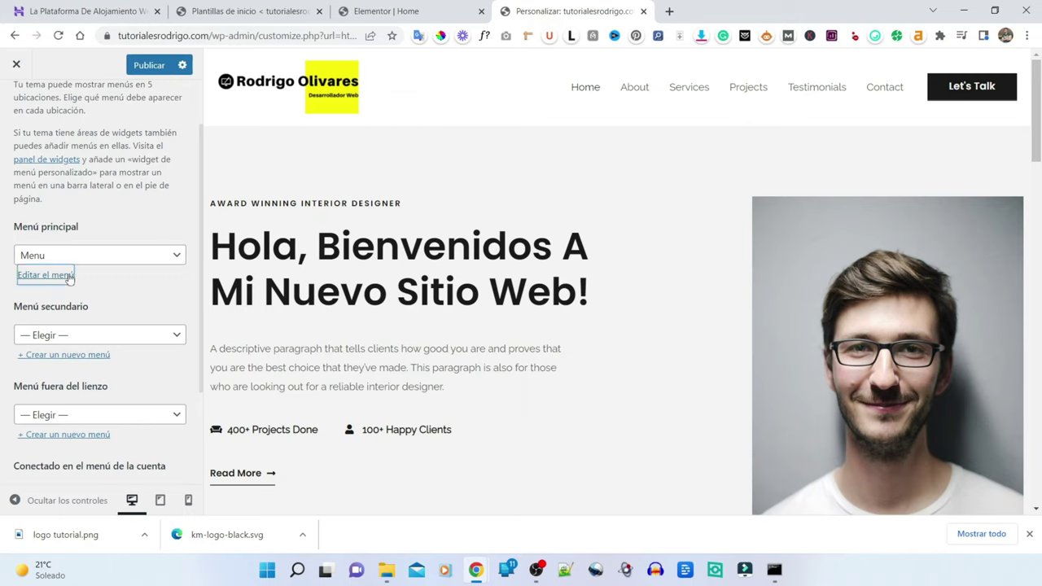
{"action": "left_click", "coordinate": [70, 277]}
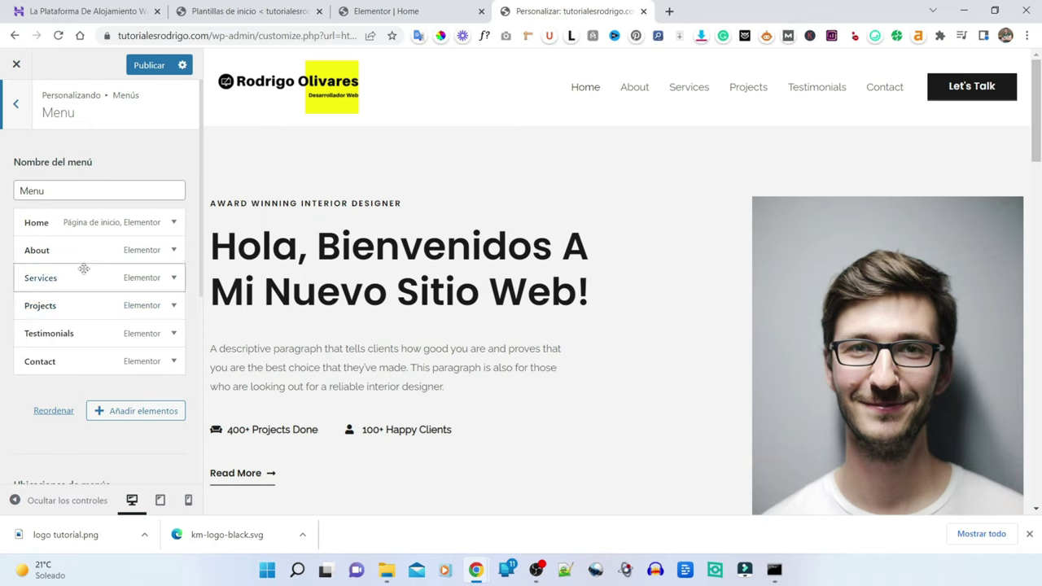
Step: Change the navigation label of the Home menu item to "Inicio"
{"action": "left_click", "coordinate": [172, 226]}
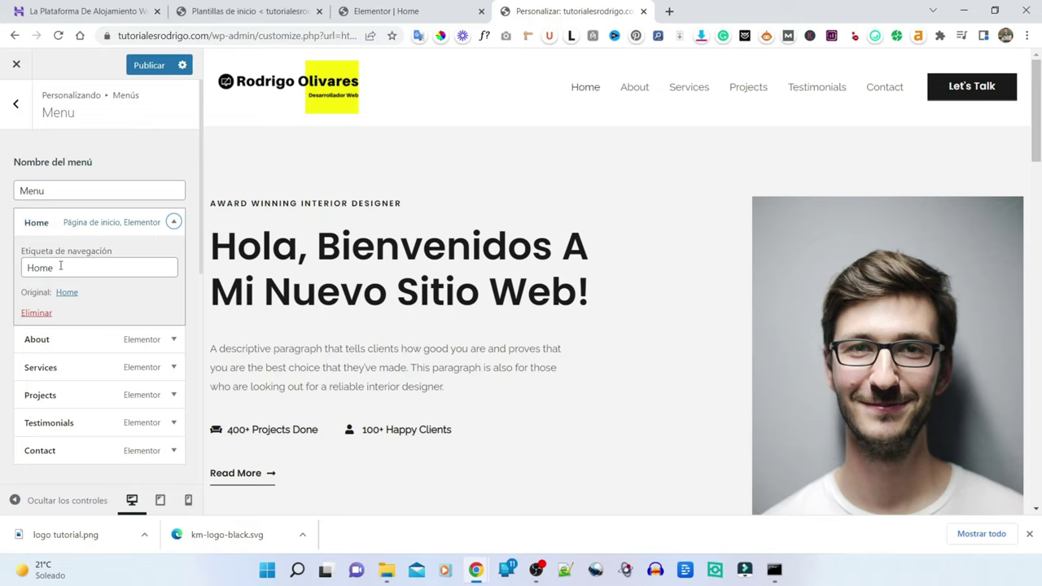
{"action": "left_click_drag", "start_coordinate": [61, 266], "coordinate": [3, 269]}
{"action": "type", "text": "Inicio"}
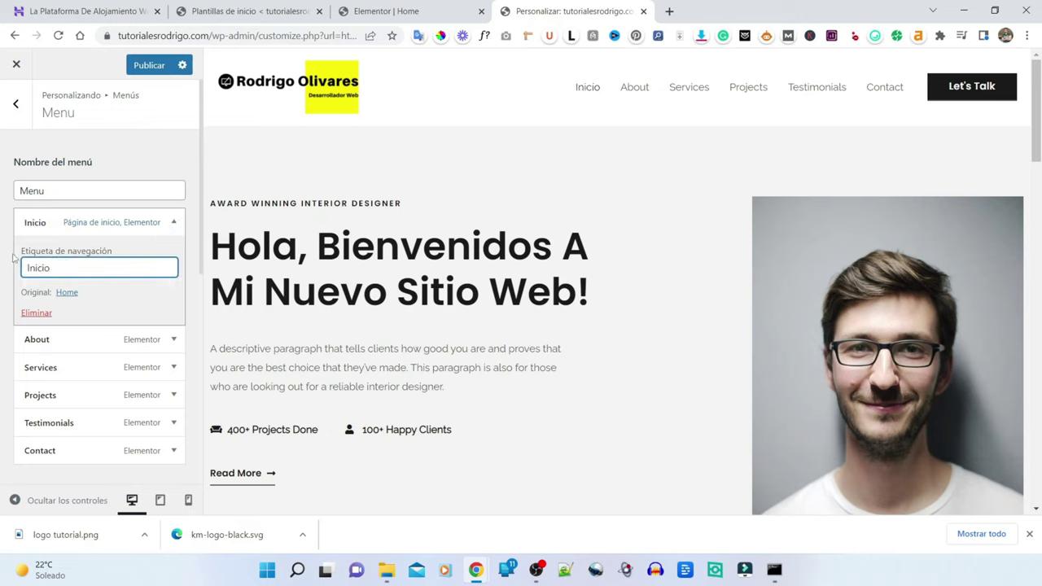
{"action": "left_click", "coordinate": [173, 223]}
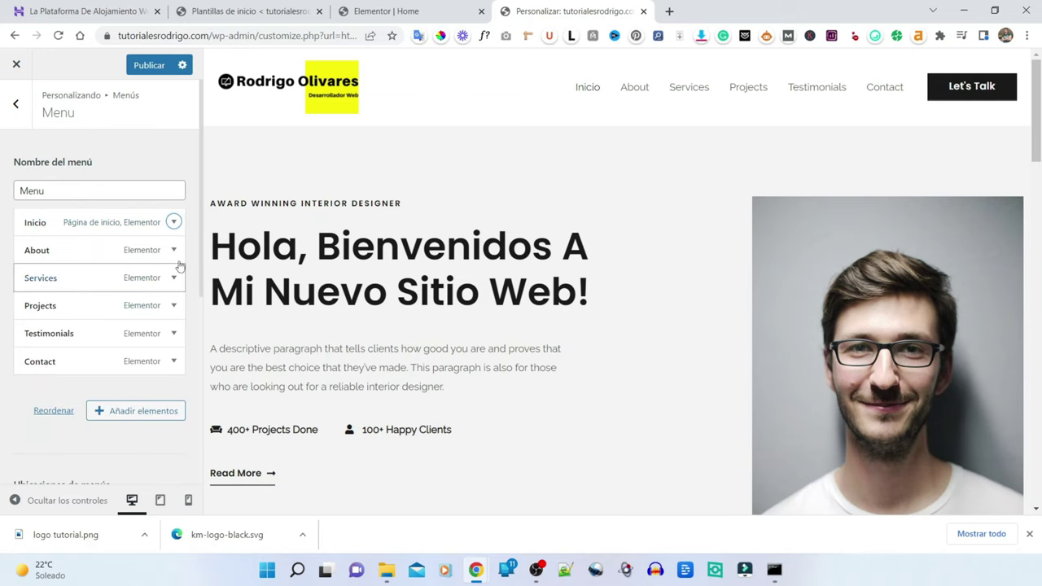
Step: Change the navigation label of the About menu item to "Acerca de mi" and expand the Services menu item
{"action": "left_click", "coordinate": [174, 250]}
{"action": "double_click", "coordinate": [77, 295]}
{"action": "type", "text": "Acerca de mi"}
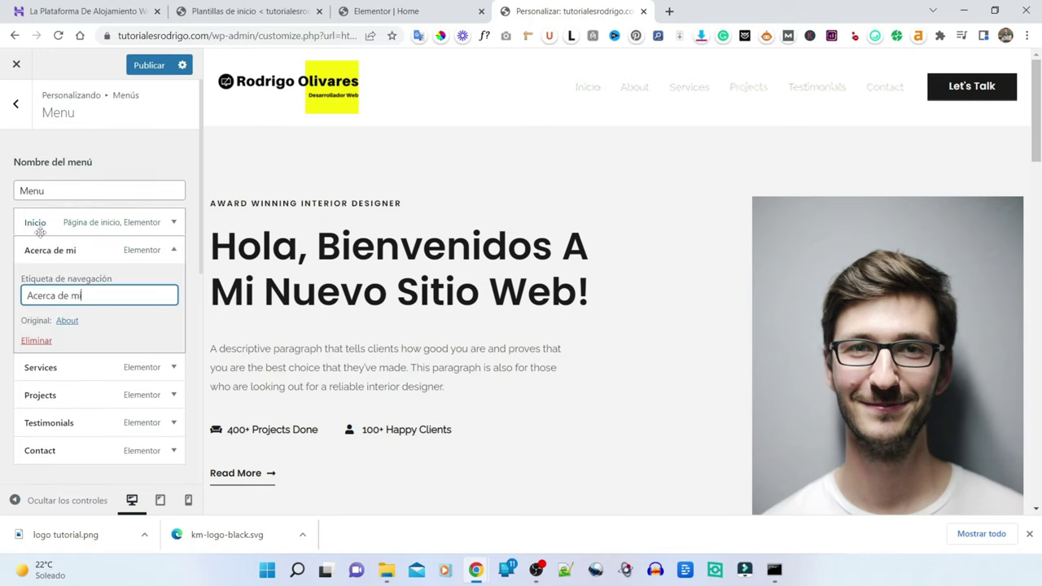
{"action": "left_click", "coordinate": [162, 365]}
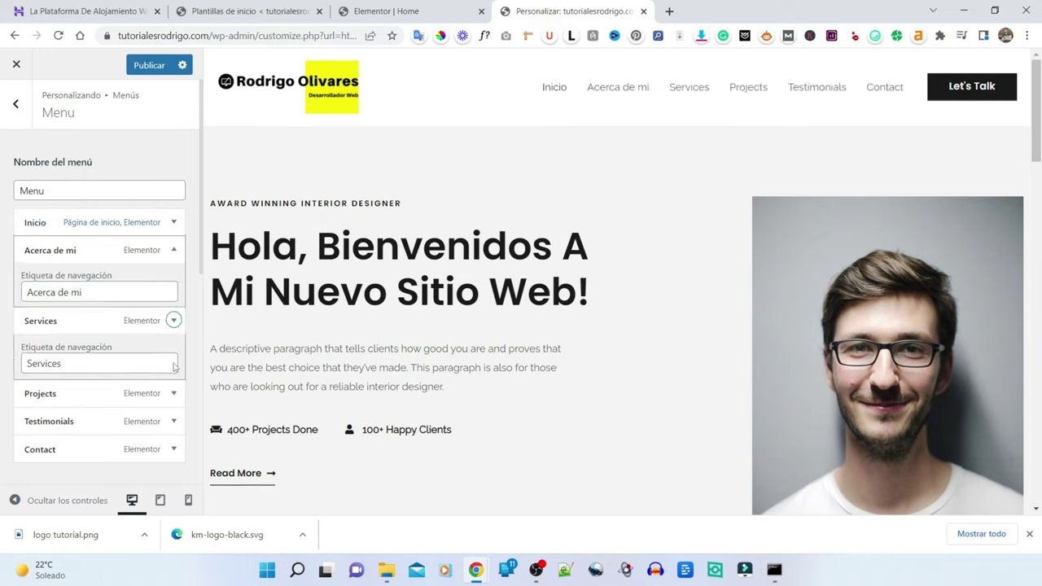
Step: Change the navigation label of the Services menu item to "Servicios"
{"action": "double_click", "coordinate": [66, 324]}
{"action": "type", "text": "Ser"}
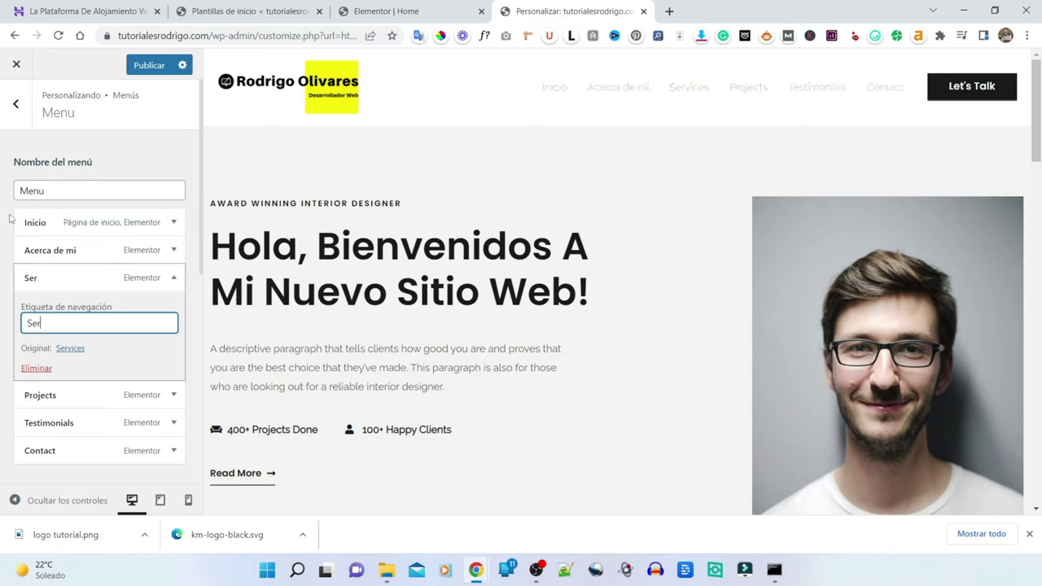
{"action": "type", "text": "vicios"}
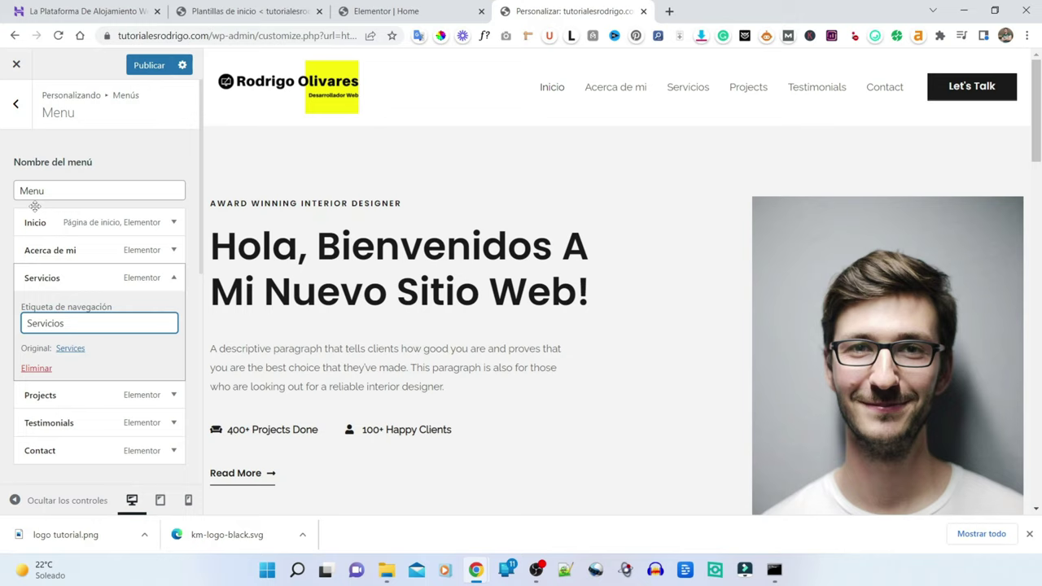
{"action": "left_click", "coordinate": [173, 278]}
Step: Change the navigation label of the Projects menu item to "Proyectos"
{"action": "left_click", "coordinate": [174, 305]}
{"action": "double_click", "coordinate": [40, 350]}
{"action": "type", "text": "Proyectos"}
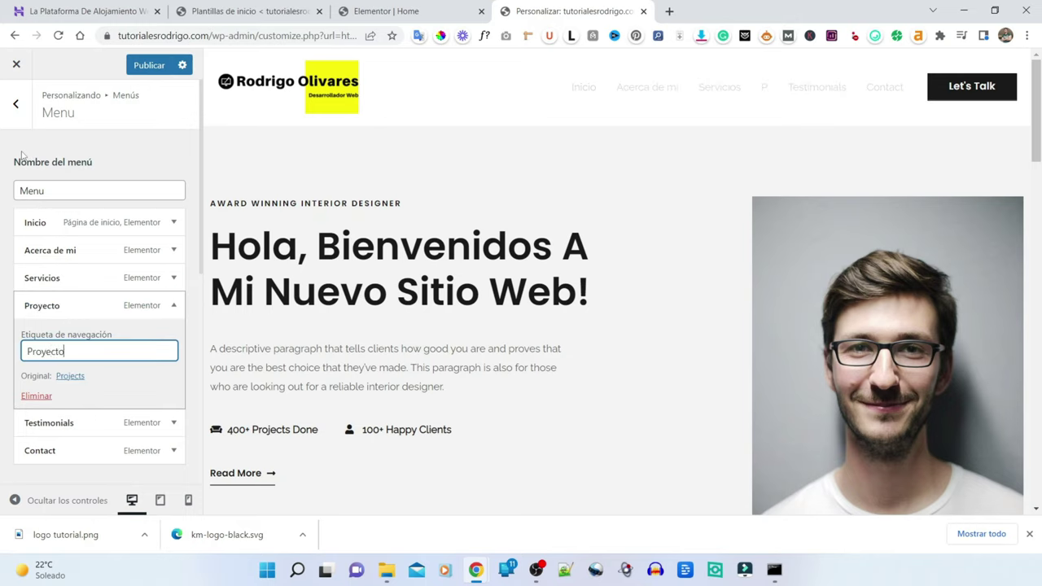
{"action": "left_click", "coordinate": [173, 306]}
Step: Change the navigation label of the Testimonials menu item to "Testimonios"
{"action": "left_click", "coordinate": [174, 332]}
{"action": "left_click", "coordinate": [91, 381]}
{"action": "key", "text": "BackSpace"}
{"action": "key", "text": "BackSpace"}
{"action": "key", "text": "BackSpace"}
{"action": "type", "text": "os"}
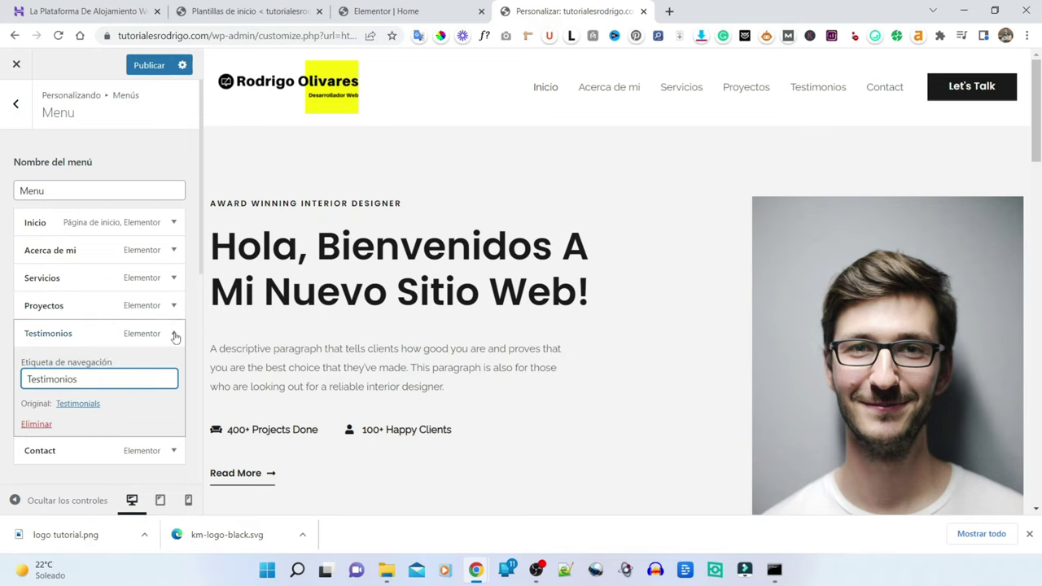
{"action": "left_click", "coordinate": [173, 333]}
Step: Change the navigation label of the Contact menu item to "Contacto" and publish the customizations
{"action": "left_click", "coordinate": [172, 361]}
{"action": "type", "text": "ontacto"}
{"action": "left_click", "coordinate": [172, 360]}
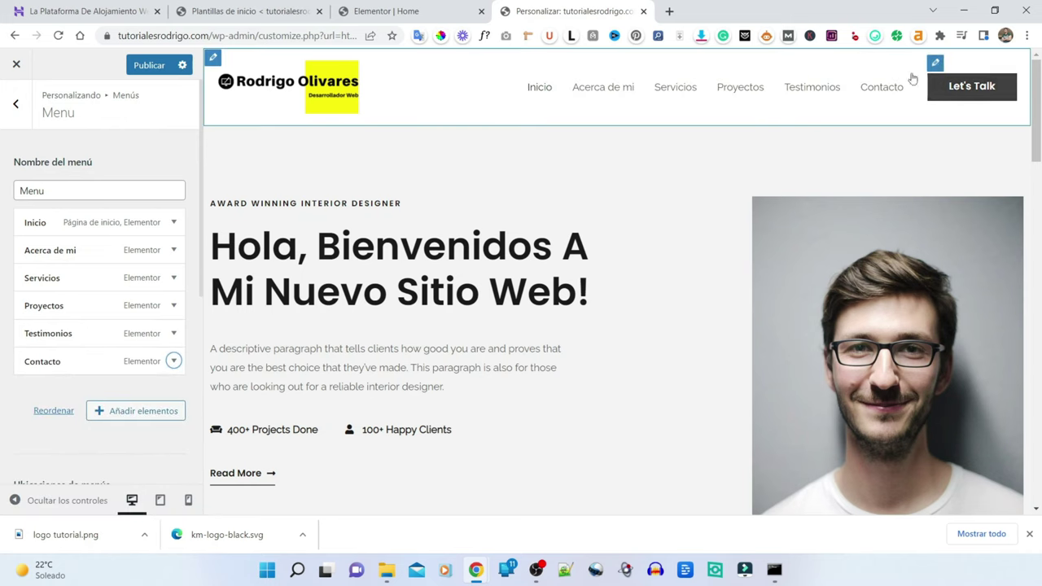
{"action": "left_click", "coordinate": [149, 65]}
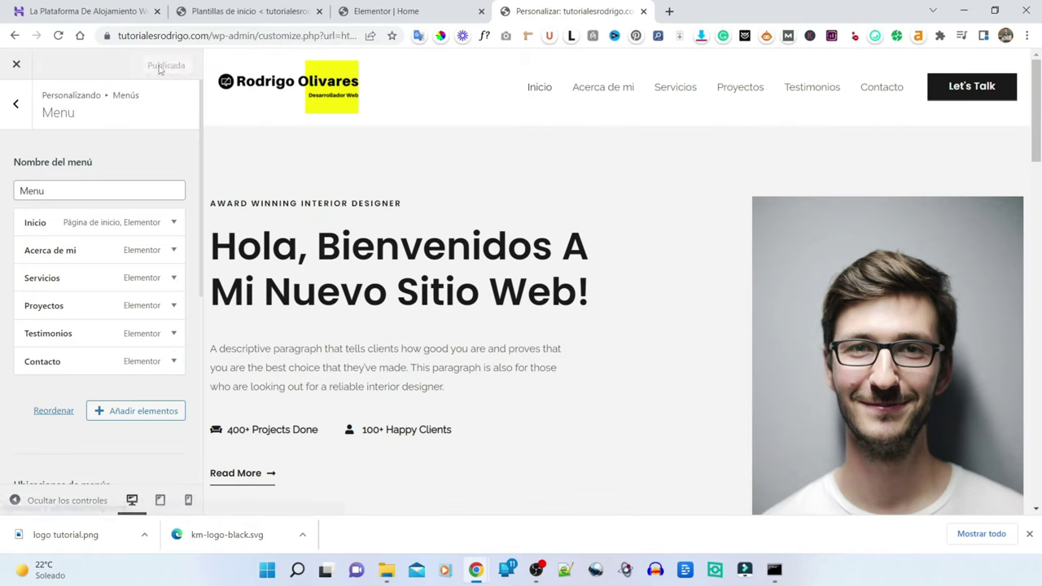
Step: Replace the text of the header's "Let's Talk" button with "Conversemos"
{"action": "left_click", "coordinate": [946, 73]}
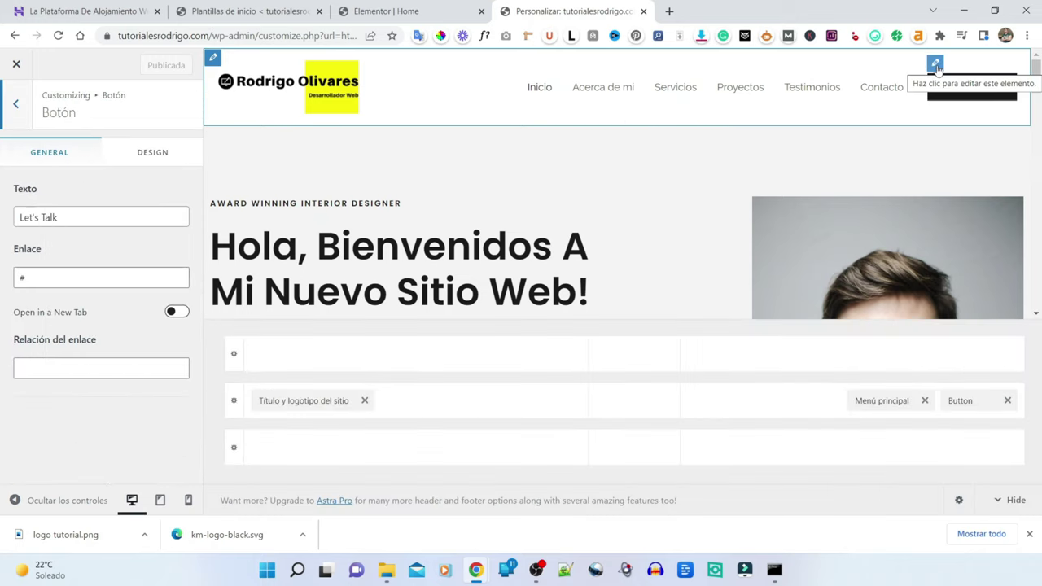
{"action": "left_click_drag", "start_coordinate": [95, 214], "coordinate": [41, 207]}
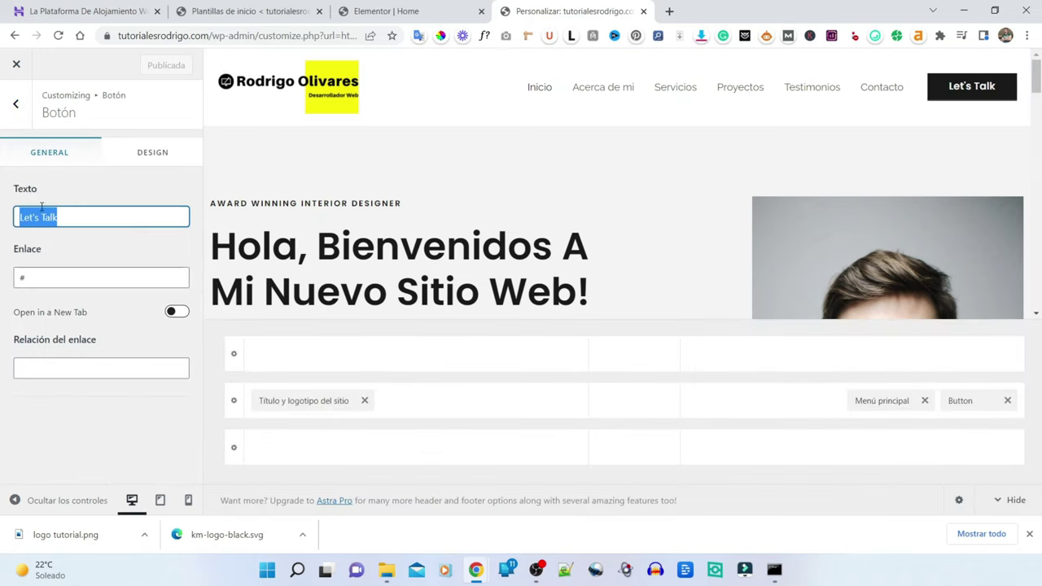
{"action": "type", "text": "Conver"}
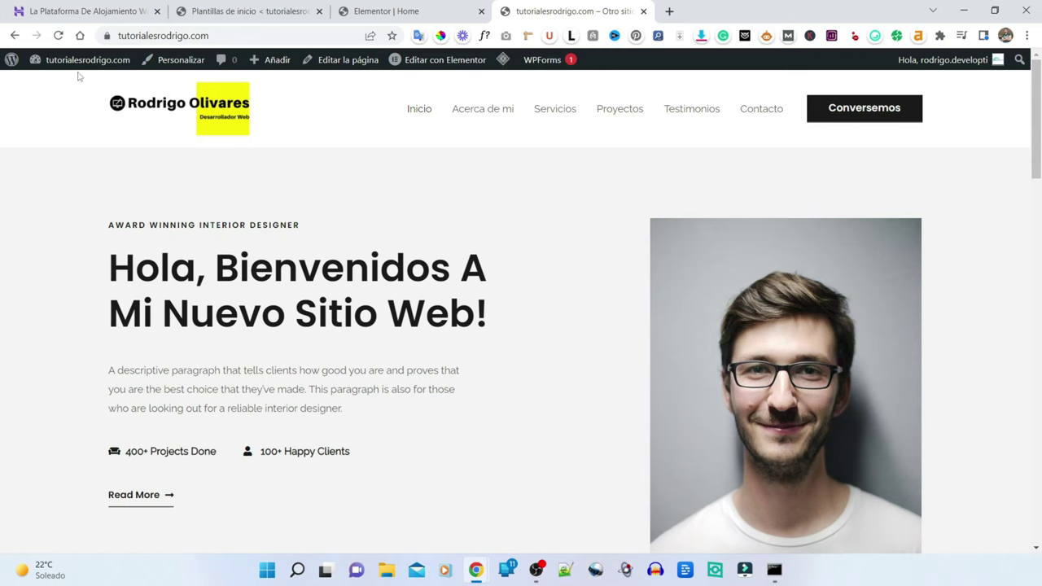
Step: Go to the site's dashboard, open the list of all pages and move the Services page to the trash
{"action": "mouse_move", "coordinate": [65, 70]}
{"action": "left_click", "coordinate": [48, 86]}
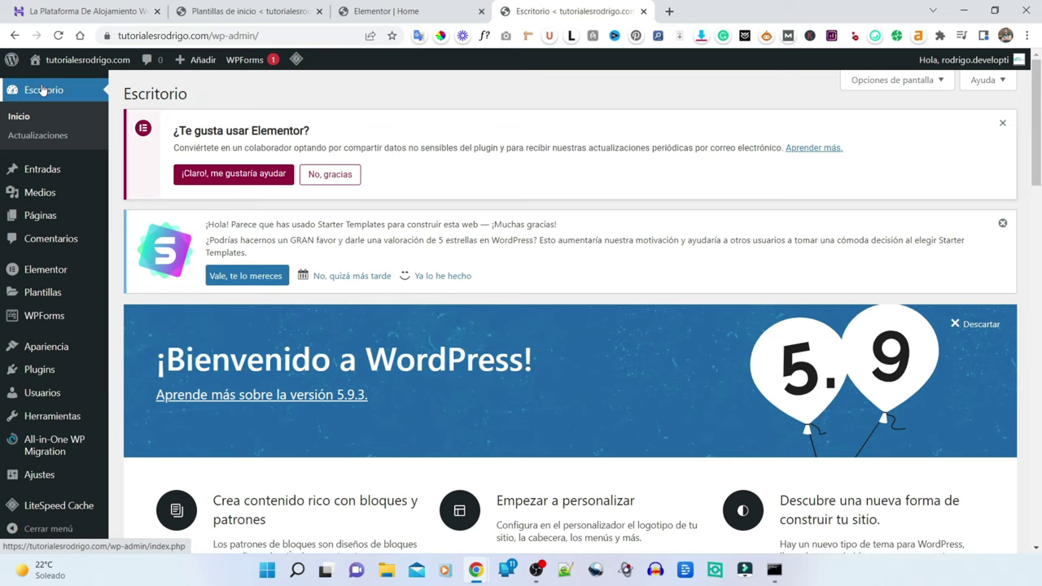
{"action": "scroll", "coordinate": [44, 105], "scroll_direction": "down", "scroll_amount": 2}
{"action": "mouse_move", "coordinate": [74, 219]}
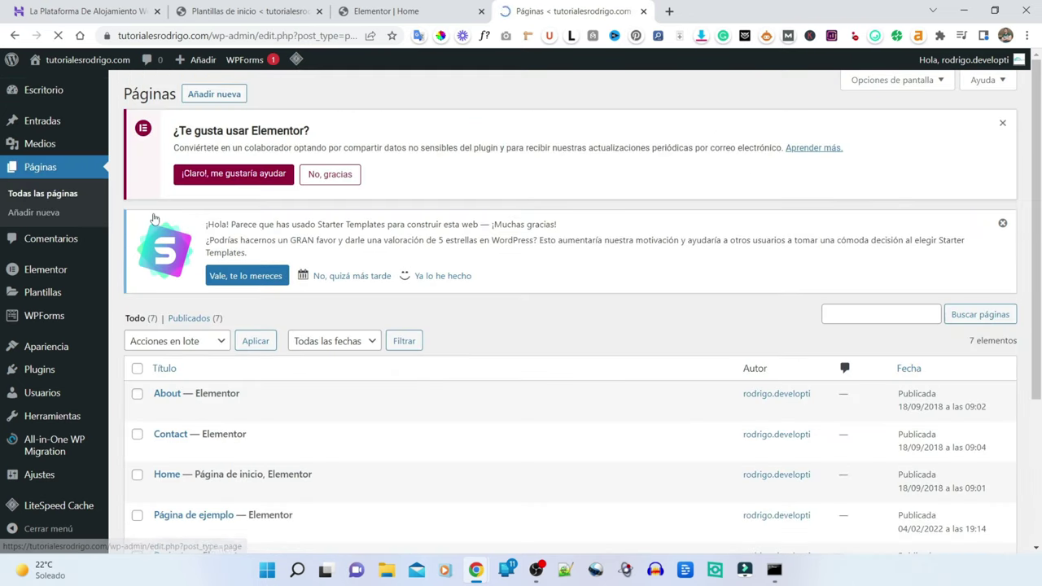
{"action": "scroll", "coordinate": [465, 349], "scroll_direction": "down", "scroll_amount": 3}
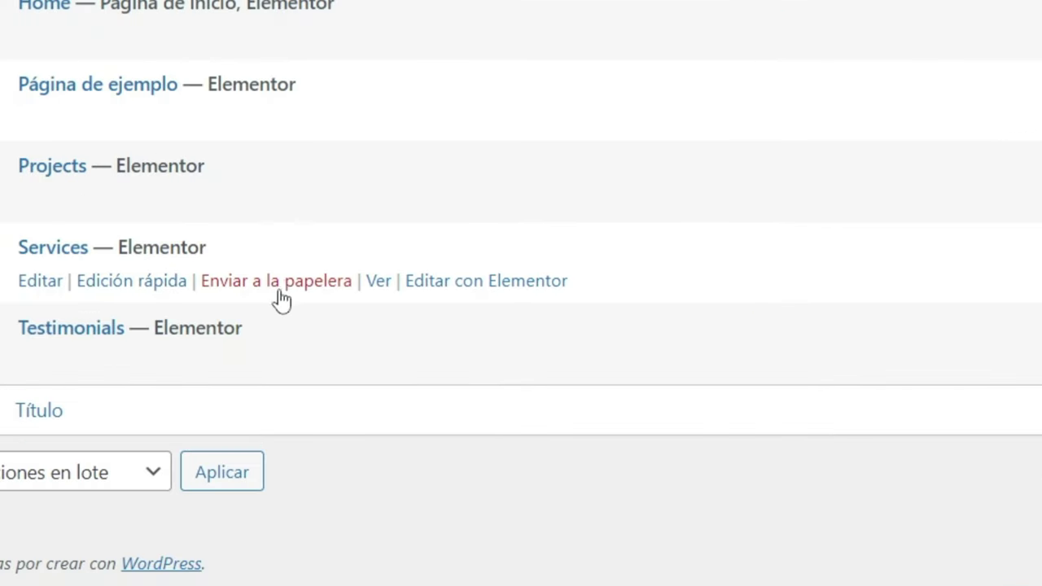
{"action": "left_click", "coordinate": [286, 289]}
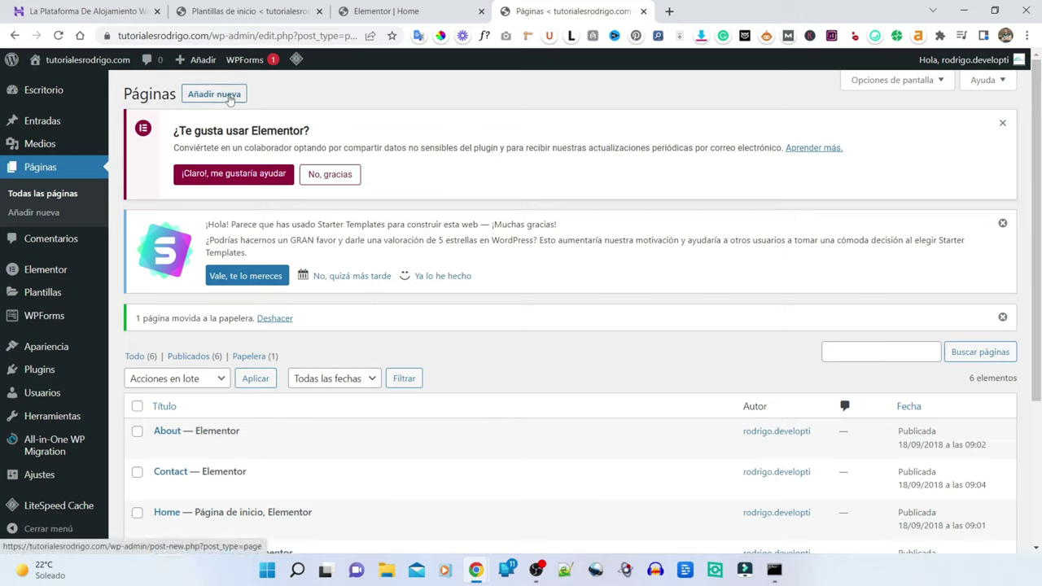
Step: Create a new page titled "Servicios" and save it as a draft
{"action": "mouse_move", "coordinate": [202, 63]}
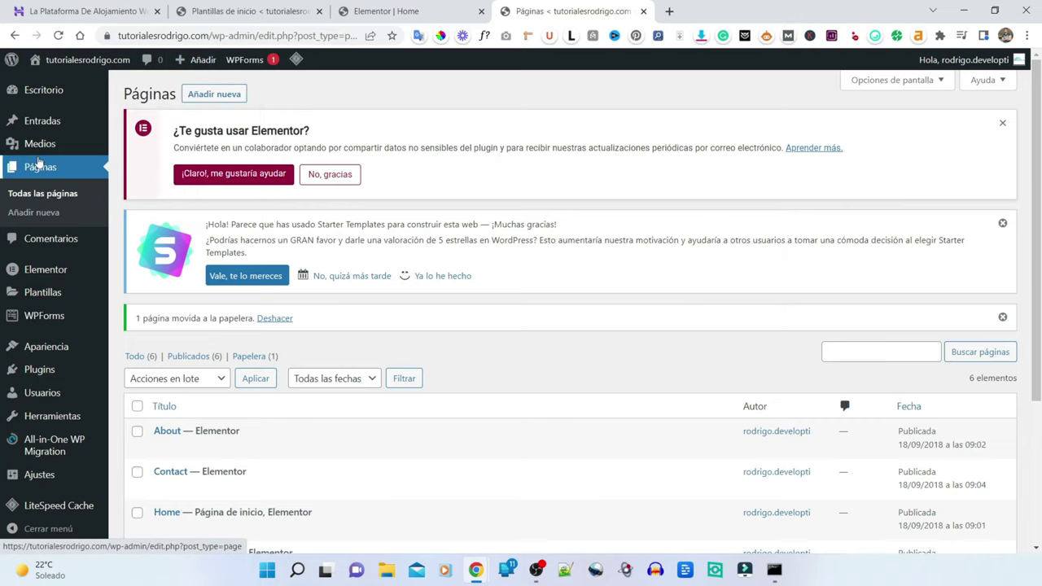
{"action": "left_click", "coordinate": [72, 214]}
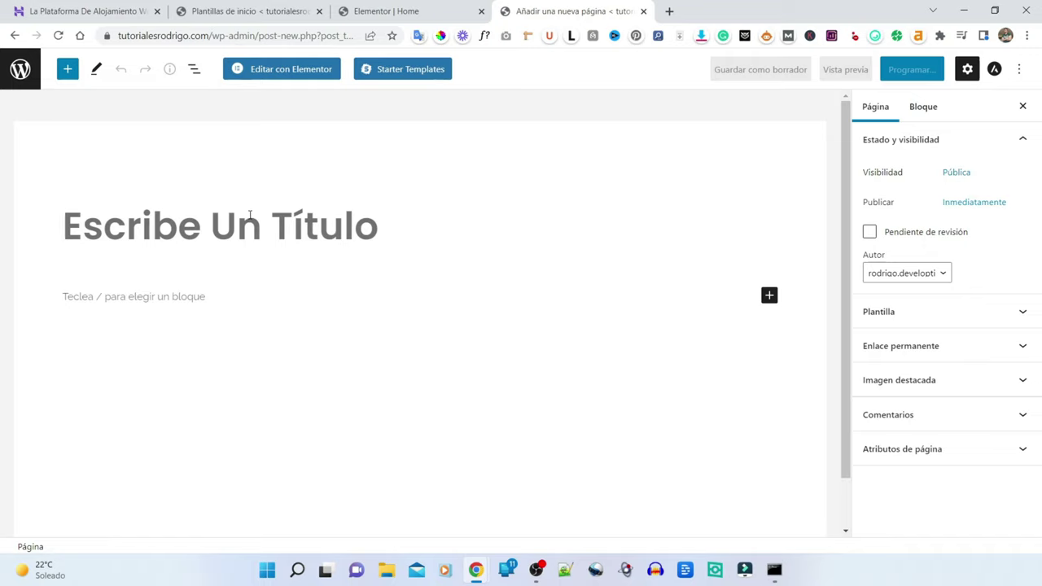
{"action": "type", "text": "Servicios"}
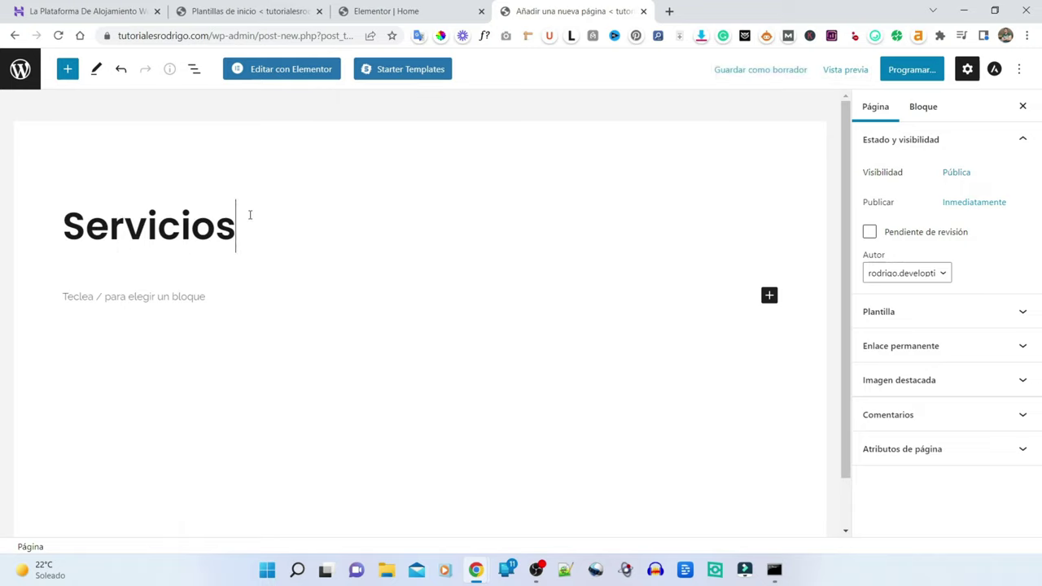
{"action": "key", "text": "ctrl+s"}
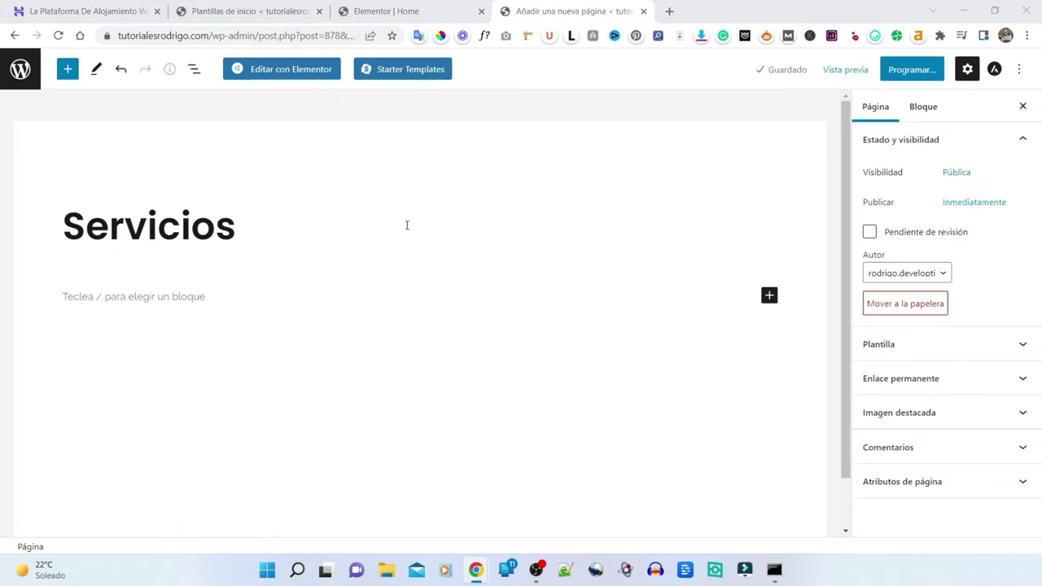
Step: Open the Servicios page in Elementor and add a heading widget to the empty section area
{"action": "left_click", "coordinate": [328, 70]}
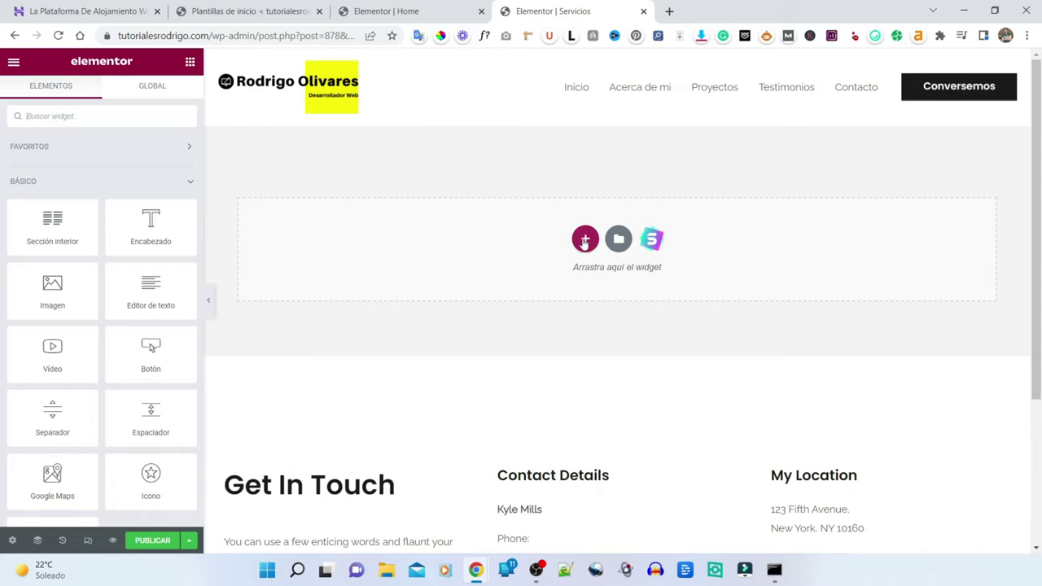
{"action": "left_click", "coordinate": [585, 241]}
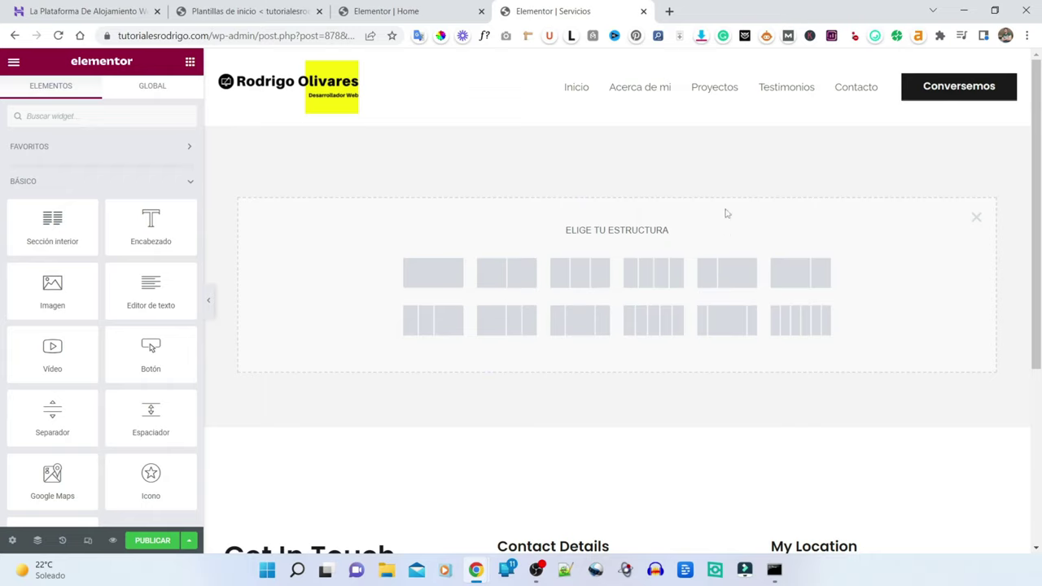
{"action": "left_click", "coordinate": [976, 218]}
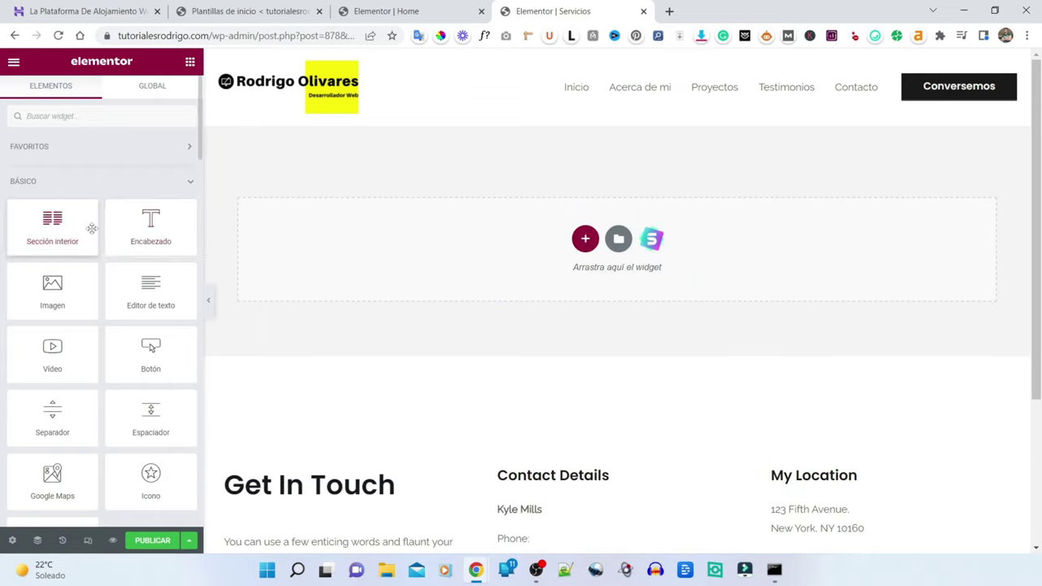
{"action": "left_click_drag", "start_coordinate": [147, 226], "coordinate": [537, 239]}
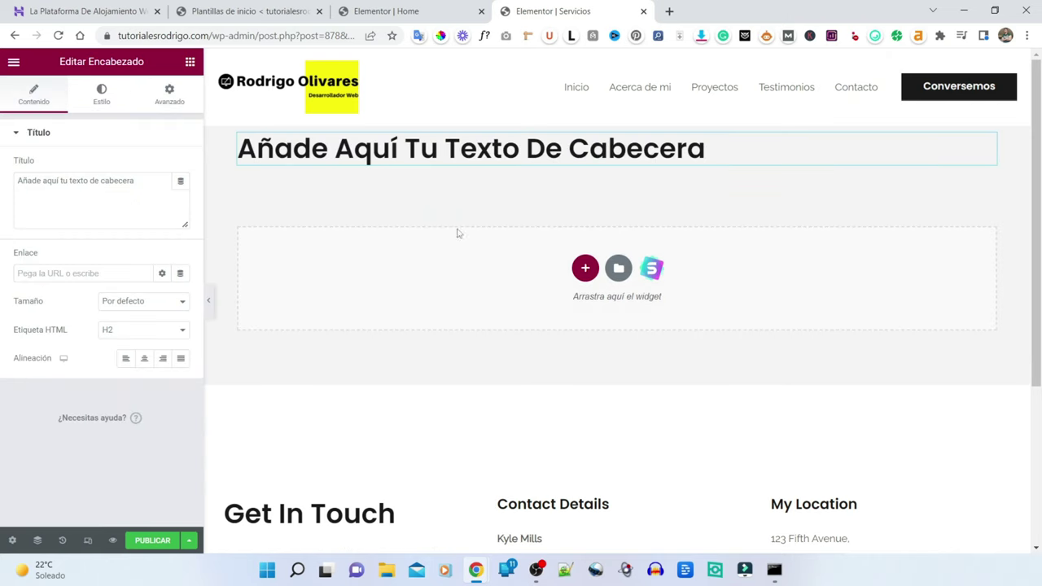
Step: Add an image widget below the heading
{"action": "left_click", "coordinate": [190, 61]}
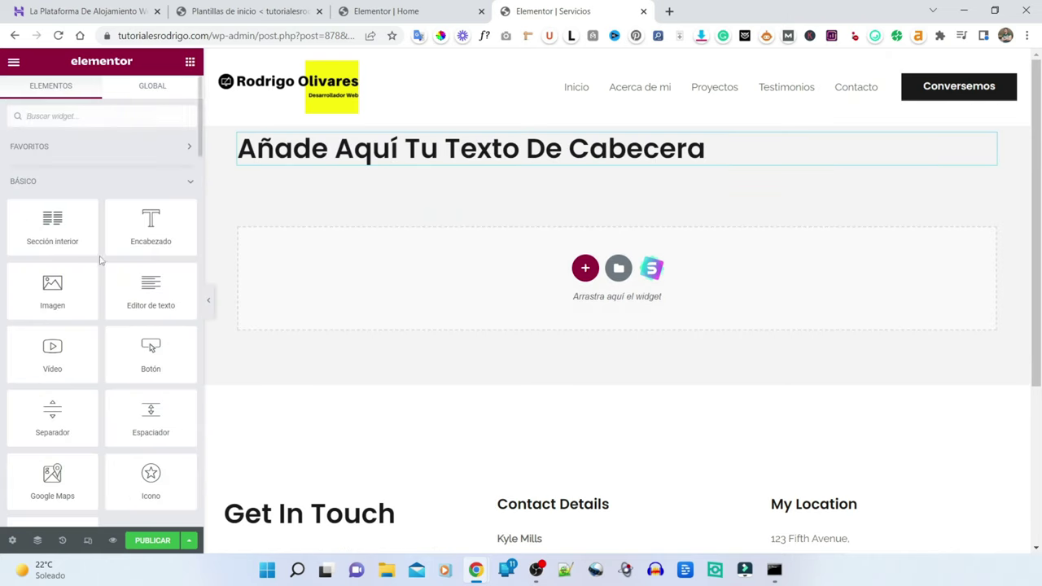
{"action": "scroll", "coordinate": [52, 204], "scroll_direction": "down", "scroll_amount": 2}
{"action": "left_click_drag", "start_coordinate": [50, 208], "coordinate": [518, 263]}
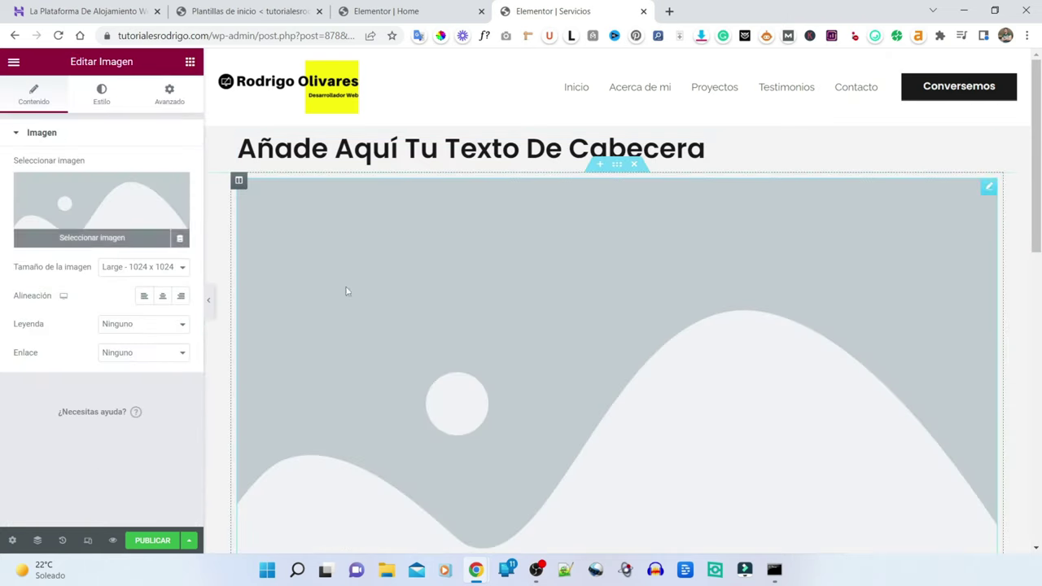
Step: Fill the image widget with woman-in-blue-and-yellow-dress-sitting-on-red-sofa.jpg from the media library
{"action": "scroll", "coordinate": [542, 263], "scroll_direction": "down", "scroll_amount": 3}
{"action": "left_click", "coordinate": [96, 212]}
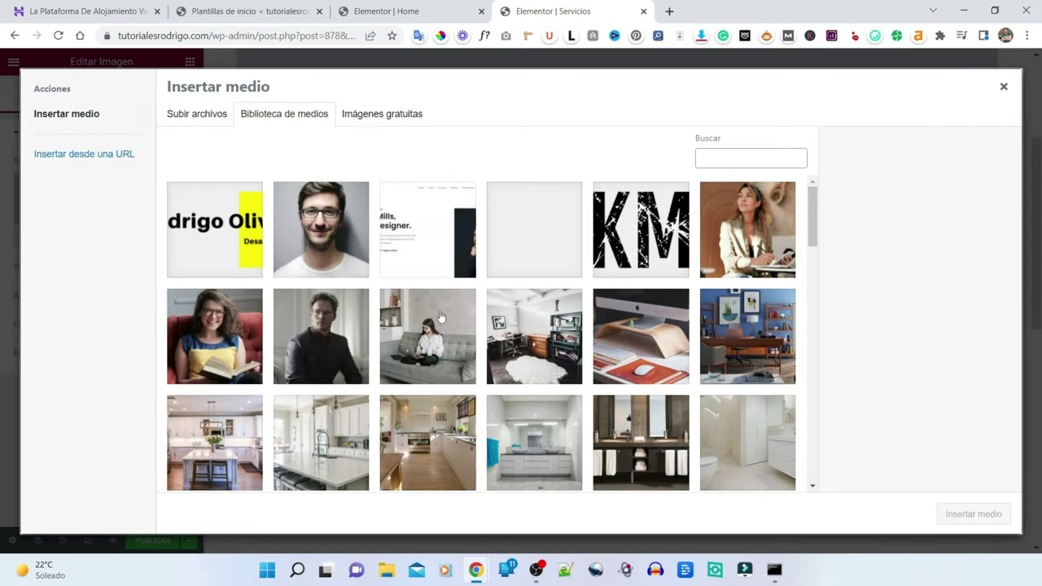
{"action": "left_click", "coordinate": [234, 330]}
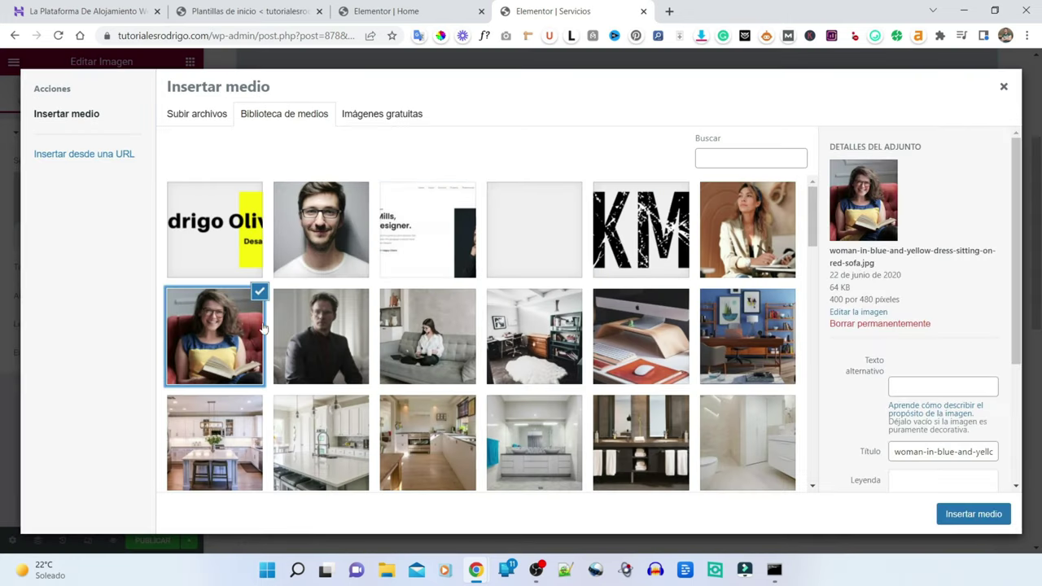
{"action": "left_click", "coordinate": [973, 514]}
{"action": "scroll", "coordinate": [697, 350], "scroll_direction": "up", "scroll_amount": 3}
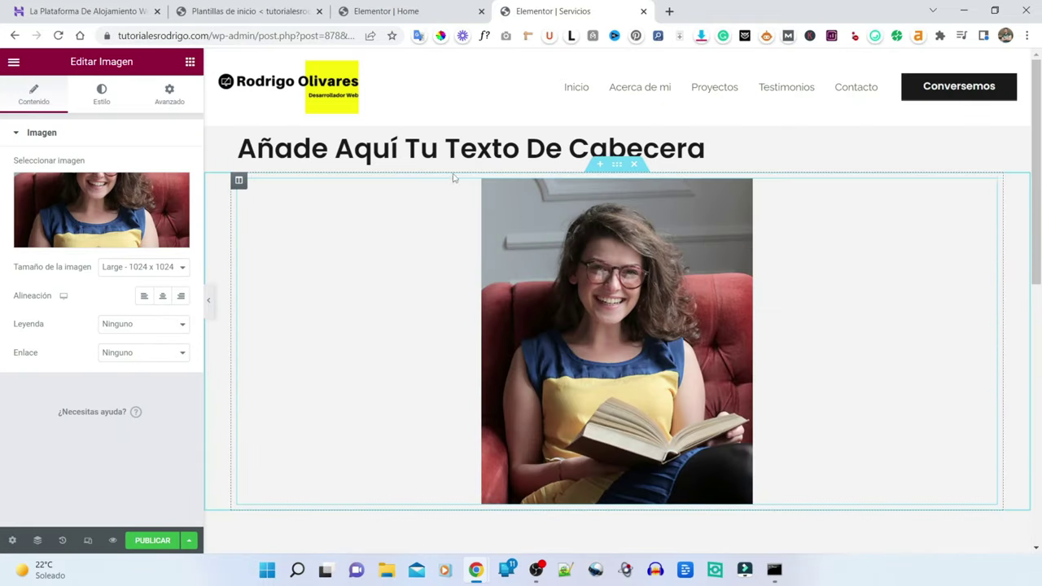
Step: Center the heading and add a text editor widget below the image
{"action": "left_click", "coordinate": [461, 148]}
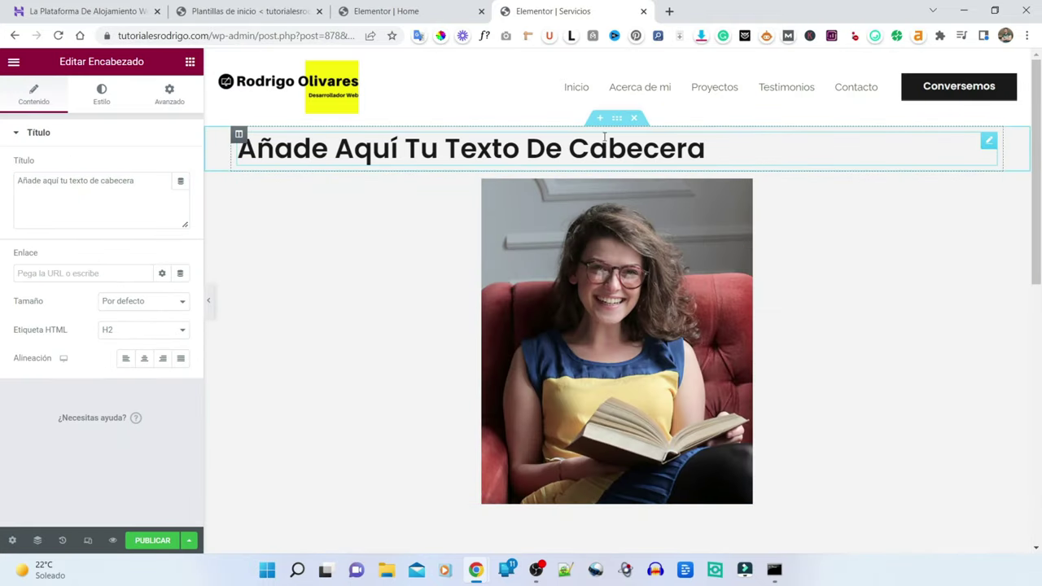
{"action": "left_click", "coordinate": [144, 359]}
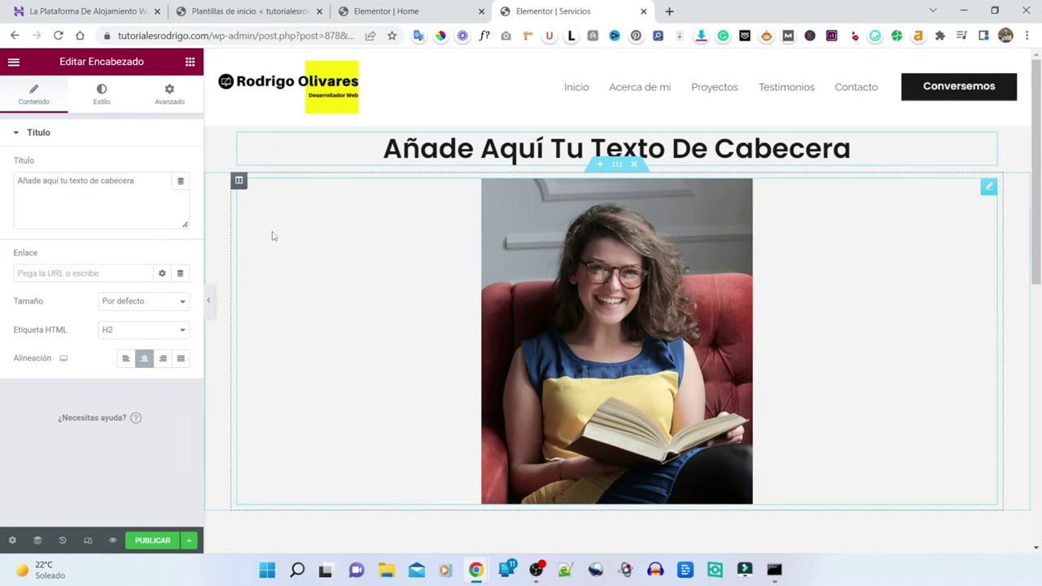
{"action": "left_click", "coordinate": [190, 61]}
{"action": "scroll", "coordinate": [163, 301], "scroll_direction": "down", "scroll_amount": 2}
{"action": "scroll", "coordinate": [163, 301], "scroll_direction": "up", "scroll_amount": 1}
{"action": "left_click_drag", "start_coordinate": [150, 205], "coordinate": [664, 487]}
{"action": "scroll", "coordinate": [551, 428], "scroll_direction": "down", "scroll_amount": 3}
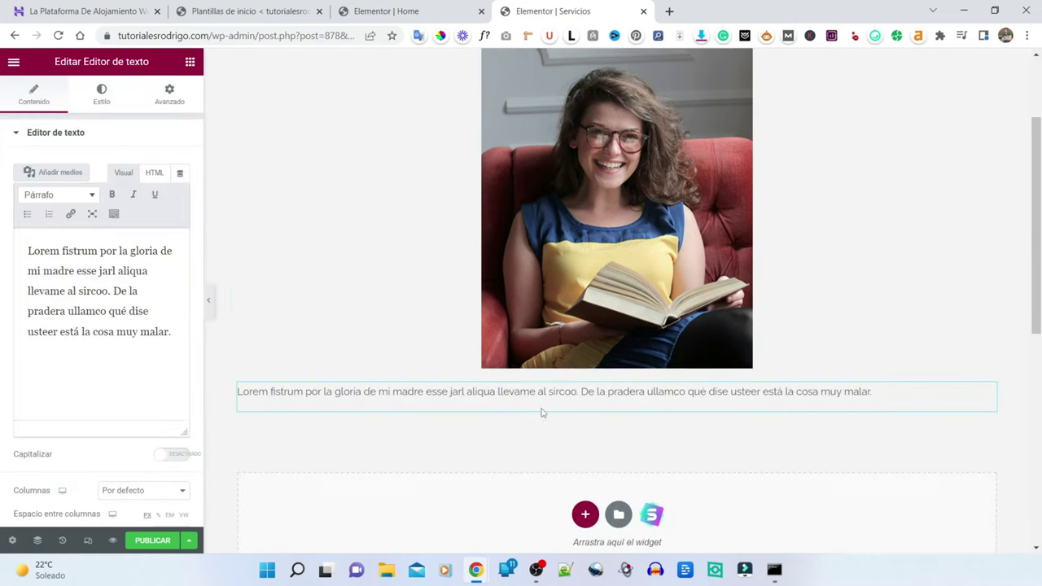
Step: Browse the available widgets, including the Pro ones, and open the settings of the photo on the page
{"action": "scroll", "coordinate": [551, 428], "scroll_direction": "up", "scroll_amount": 3}
{"action": "left_click", "coordinate": [189, 61]}
{"action": "scroll", "coordinate": [73, 317], "scroll_direction": "down", "scroll_amount": 10}
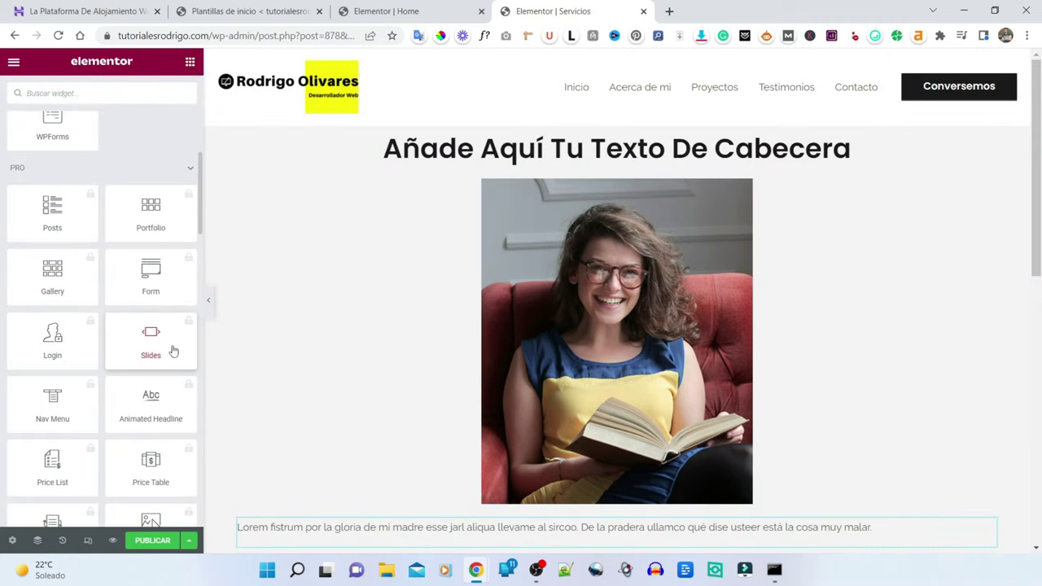
{"action": "scroll", "coordinate": [130, 337], "scroll_direction": "up", "scroll_amount": 10}
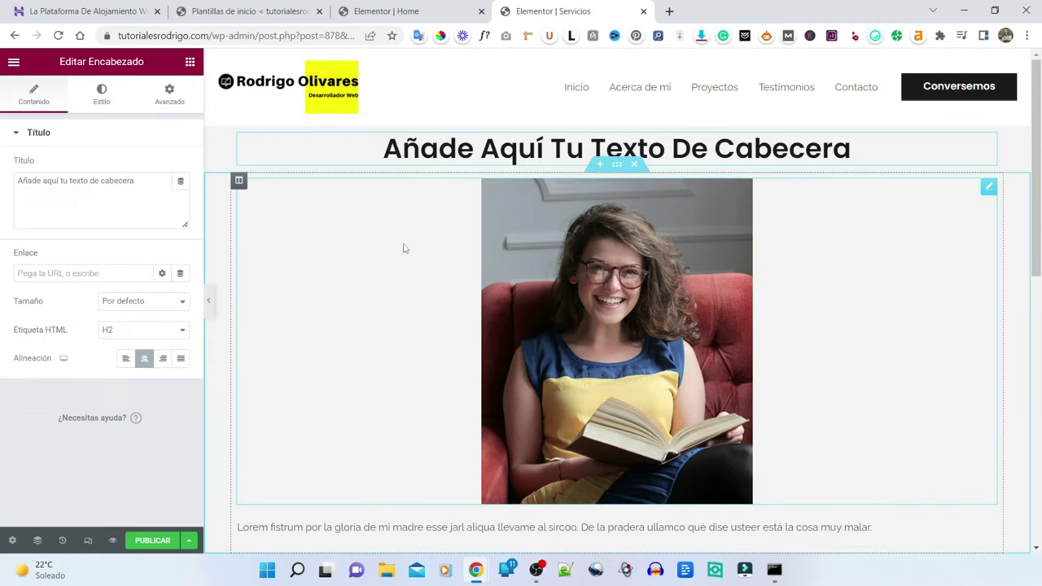
{"action": "left_click", "coordinate": [625, 299]}
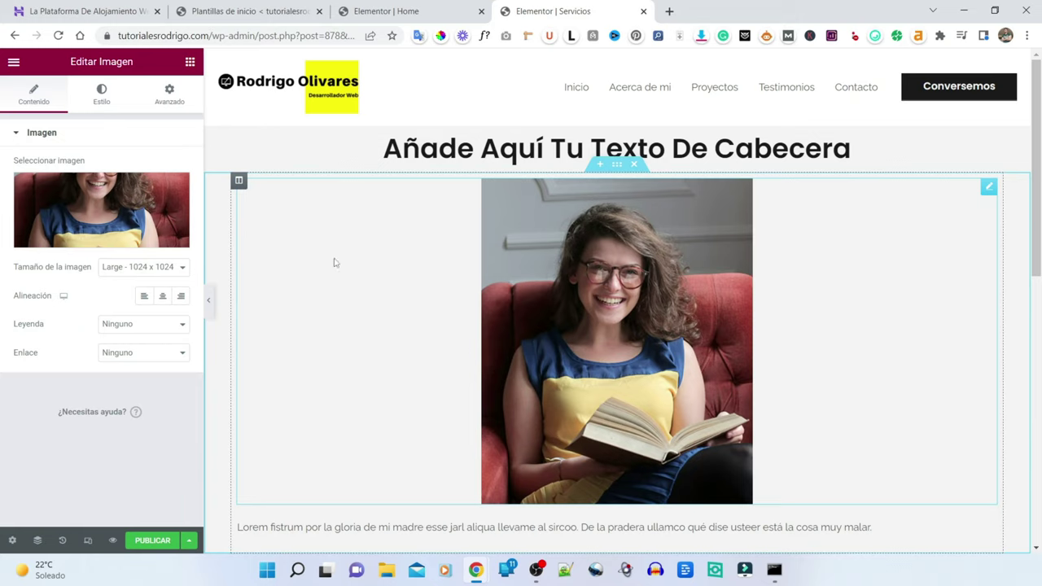
Step: Revert the page through the edit history to the point where the image widget was added
{"action": "left_click", "coordinate": [63, 541]}
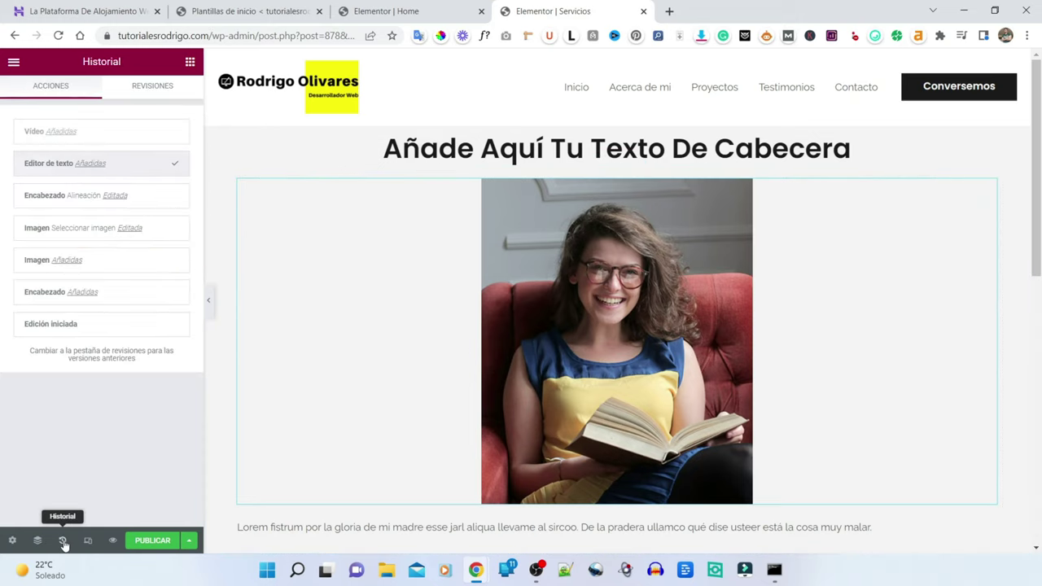
{"action": "left_click", "coordinate": [81, 199]}
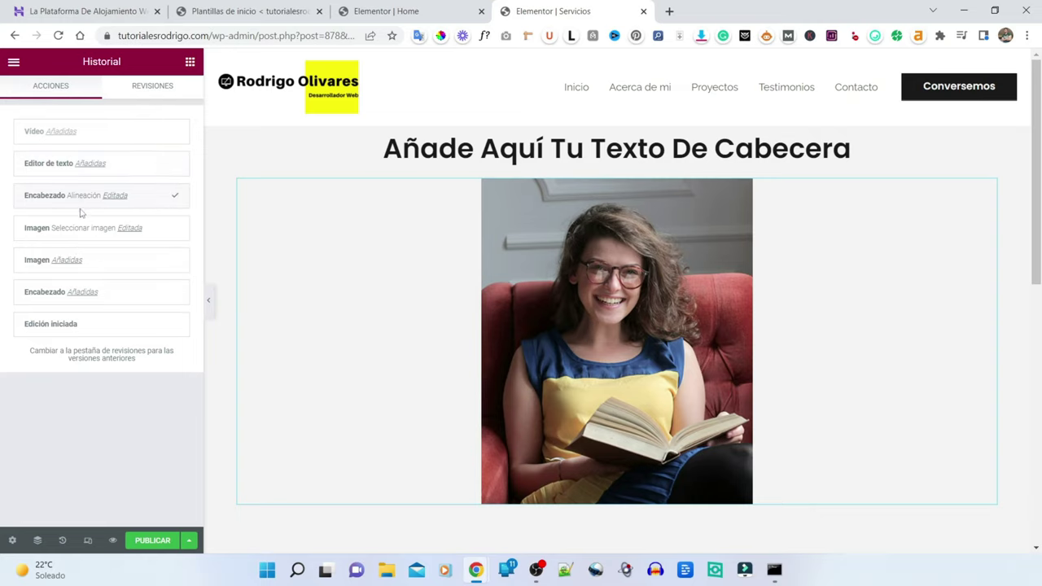
{"action": "left_click", "coordinate": [85, 228]}
{"action": "left_click", "coordinate": [74, 260]}
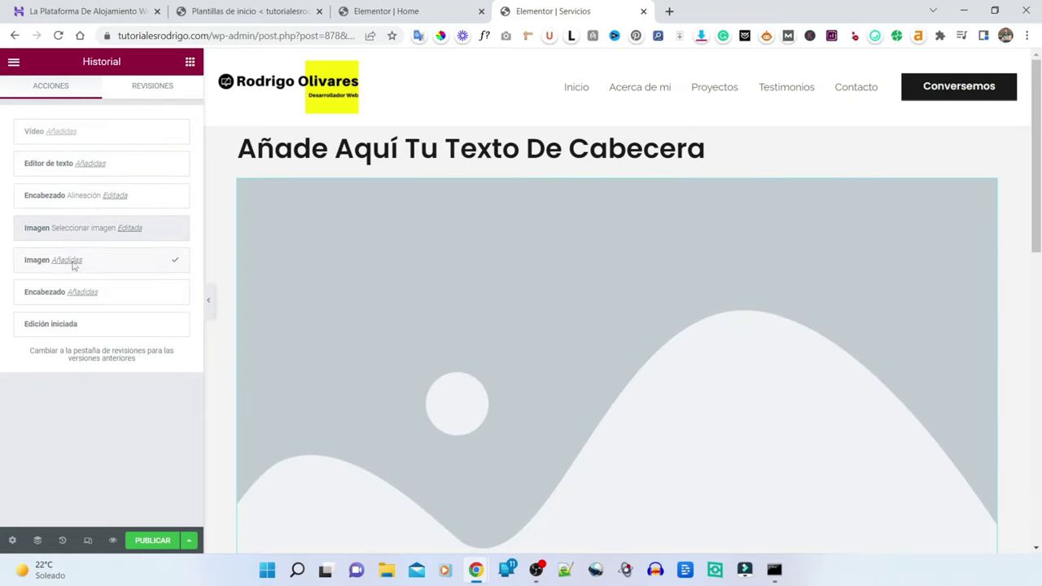
Step: Revert the page through the edit history to its initial state, before any widget was added
{"action": "left_click", "coordinate": [81, 292]}
{"action": "left_click", "coordinate": [59, 323]}
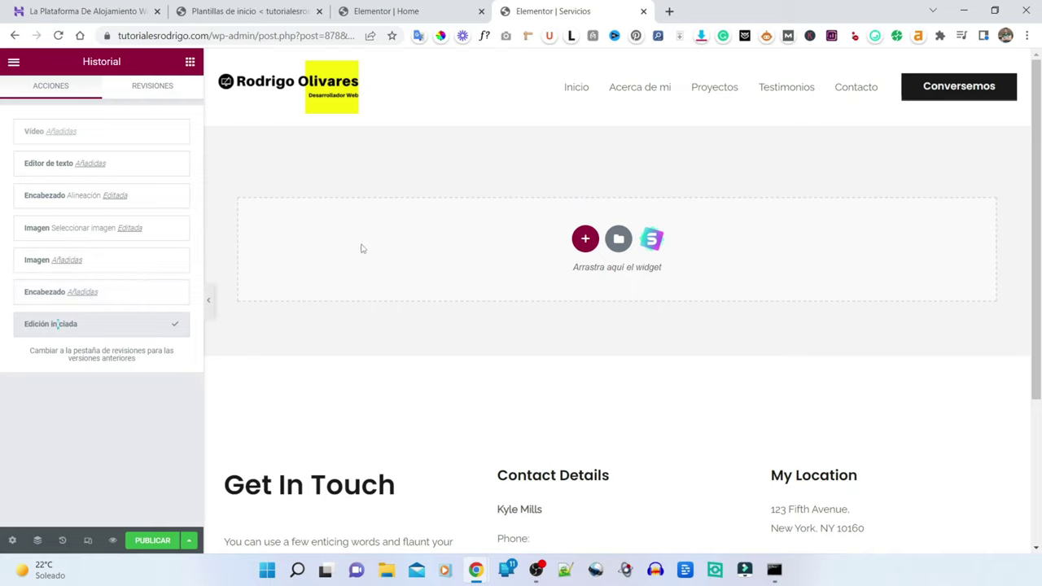
Step: Browse the Elementor library's page templates and the categories of its blocks, and close the library
{"action": "left_click", "coordinate": [617, 239]}
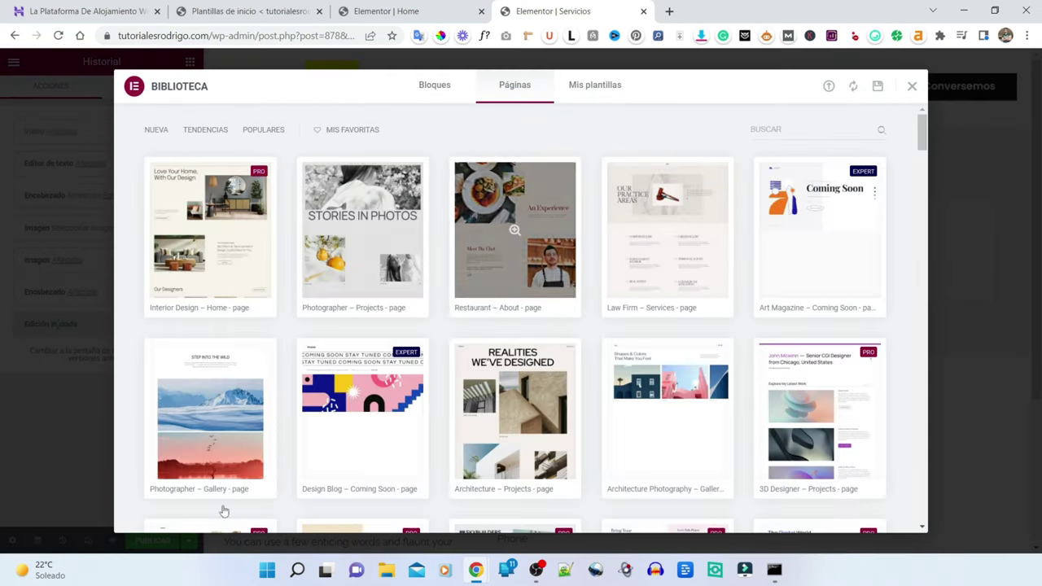
{"action": "scroll", "coordinate": [565, 252], "scroll_direction": "down", "scroll_amount": 5}
{"action": "scroll", "coordinate": [566, 253], "scroll_direction": "up", "scroll_amount": 5}
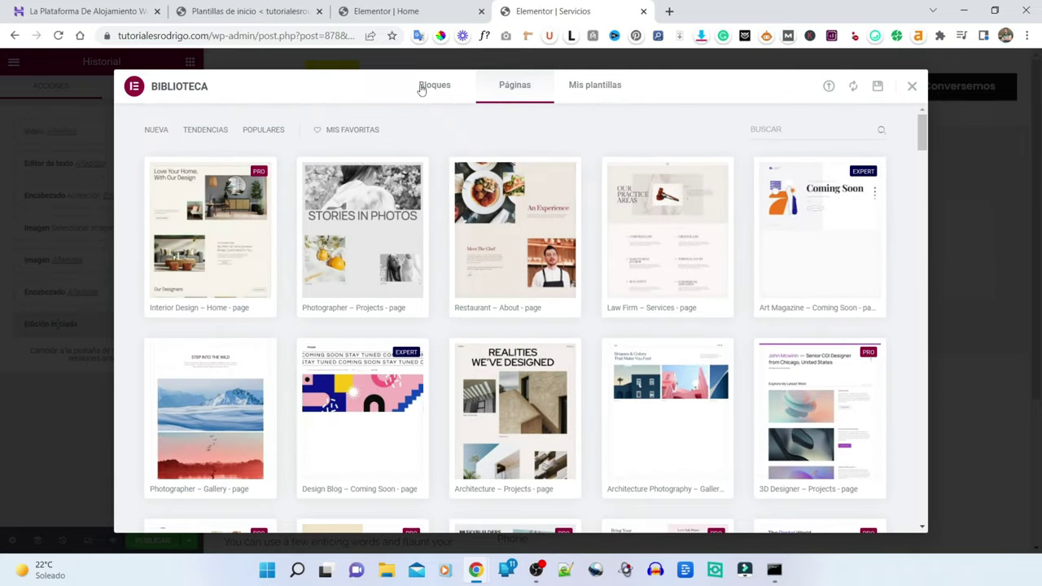
{"action": "left_click", "coordinate": [434, 85]}
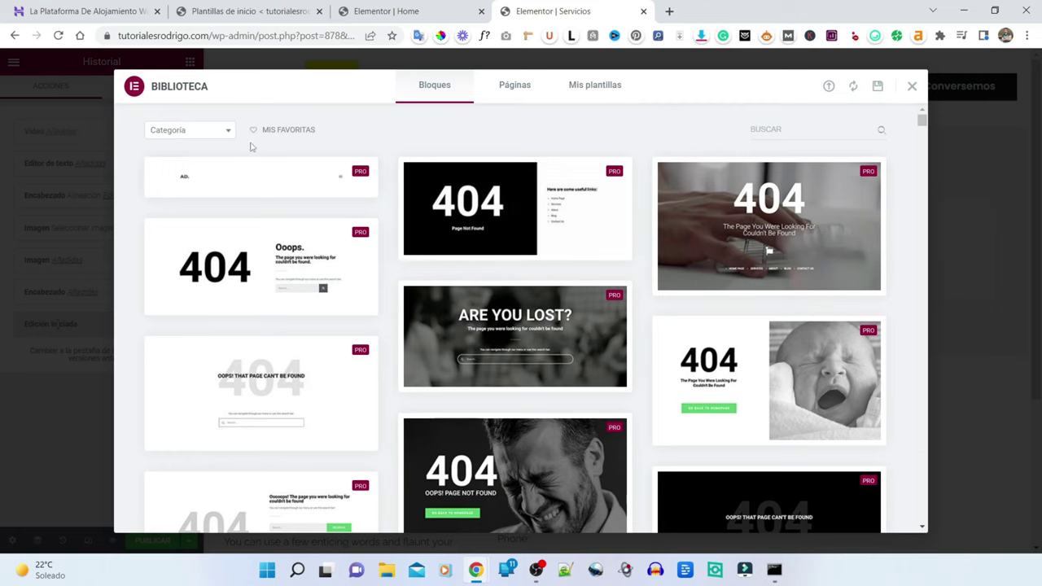
{"action": "left_click", "coordinate": [203, 136]}
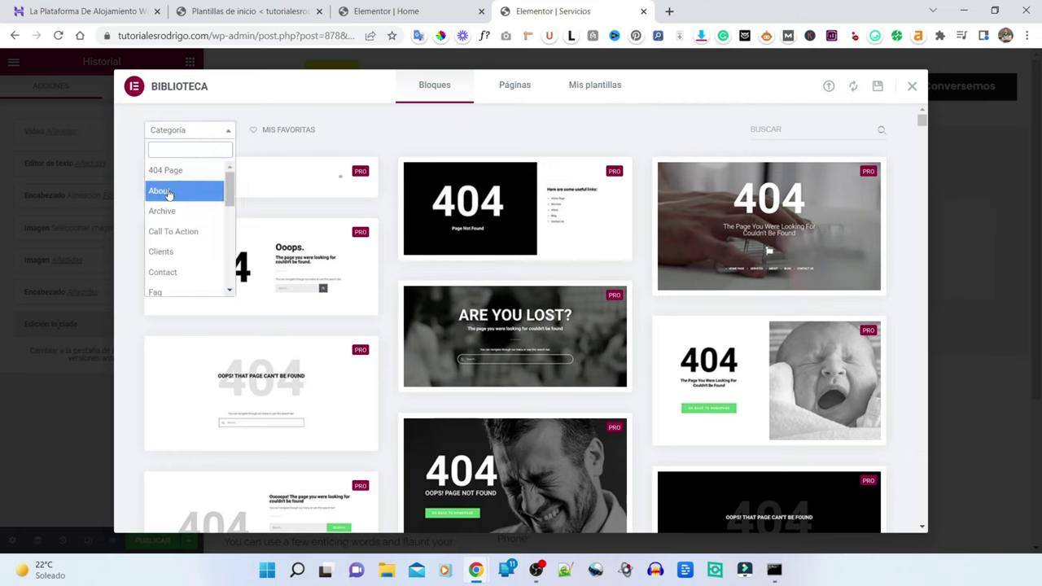
{"action": "scroll", "coordinate": [174, 199], "scroll_direction": "down", "scroll_amount": 1}
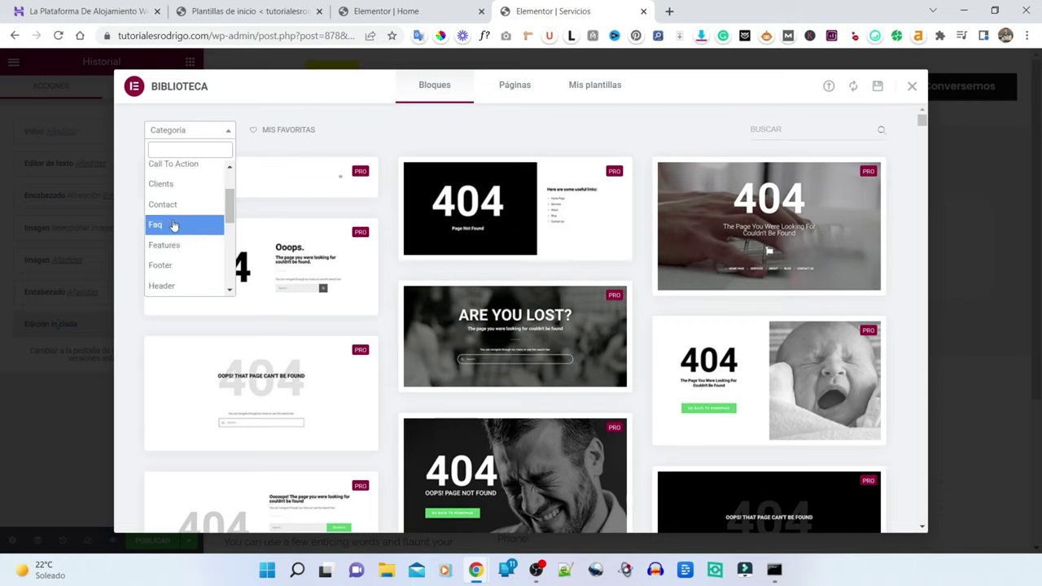
{"action": "scroll", "coordinate": [170, 233], "scroll_direction": "down", "scroll_amount": 1}
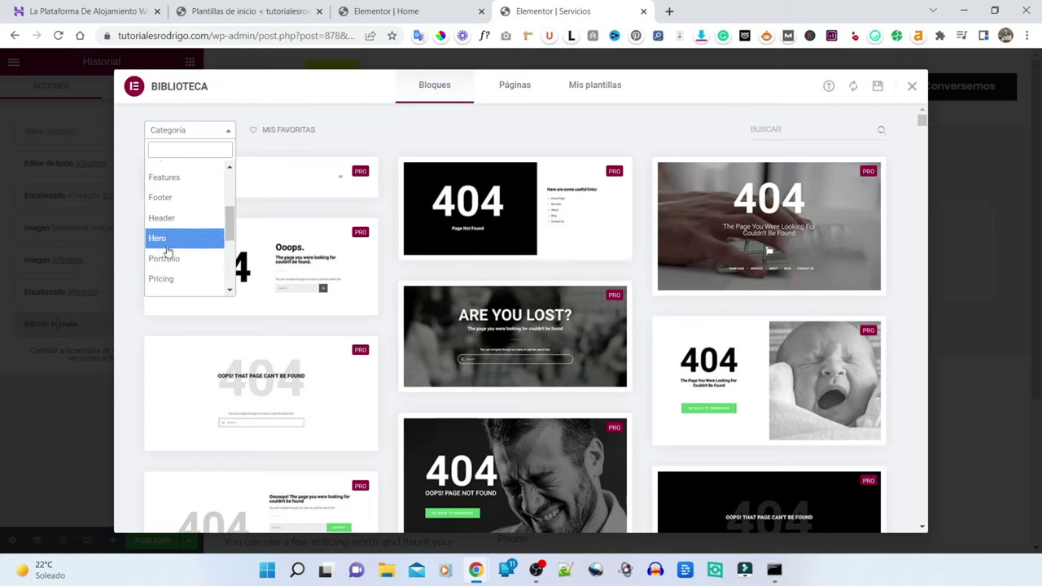
{"action": "scroll", "coordinate": [184, 258], "scroll_direction": "down", "scroll_amount": 1}
{"action": "scroll", "coordinate": [185, 258], "scroll_direction": "down", "scroll_amount": 1}
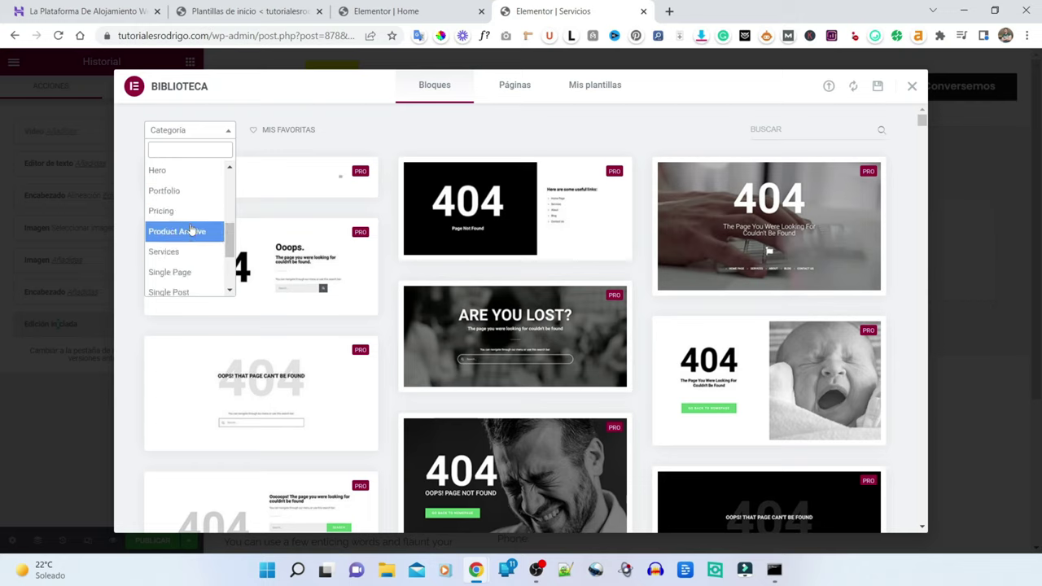
{"action": "scroll", "coordinate": [177, 236], "scroll_direction": "up", "scroll_amount": 3}
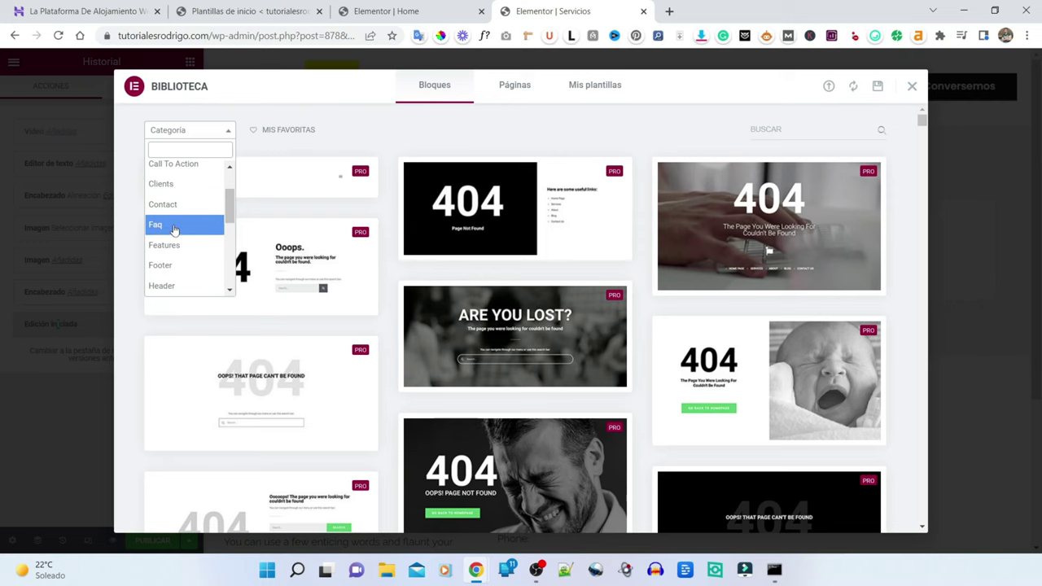
{"action": "left_click", "coordinate": [912, 86]}
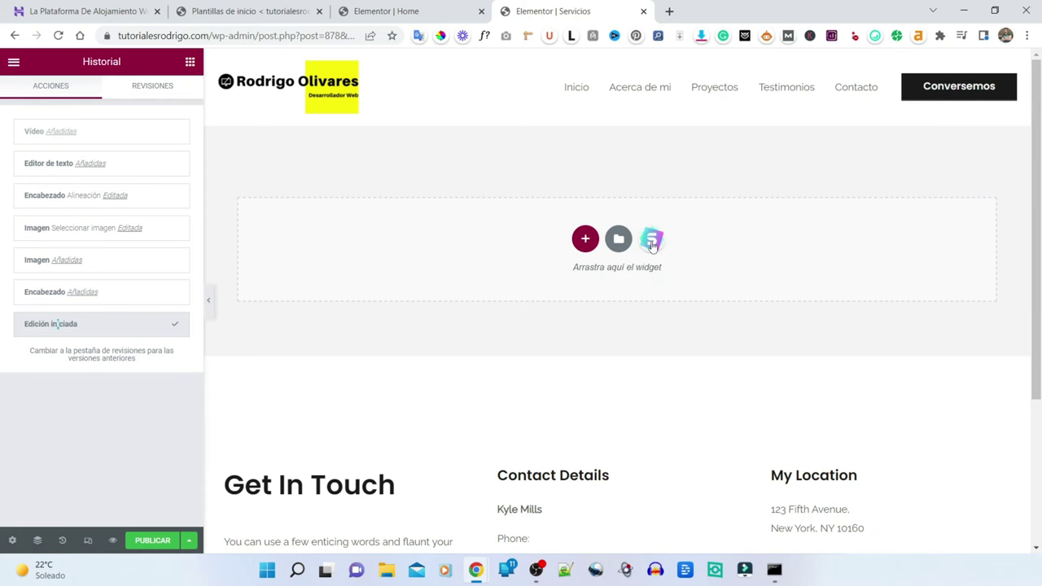
Step: Browse the page templates and blocks in the Starter Templates library
{"action": "left_click", "coordinate": [650, 239]}
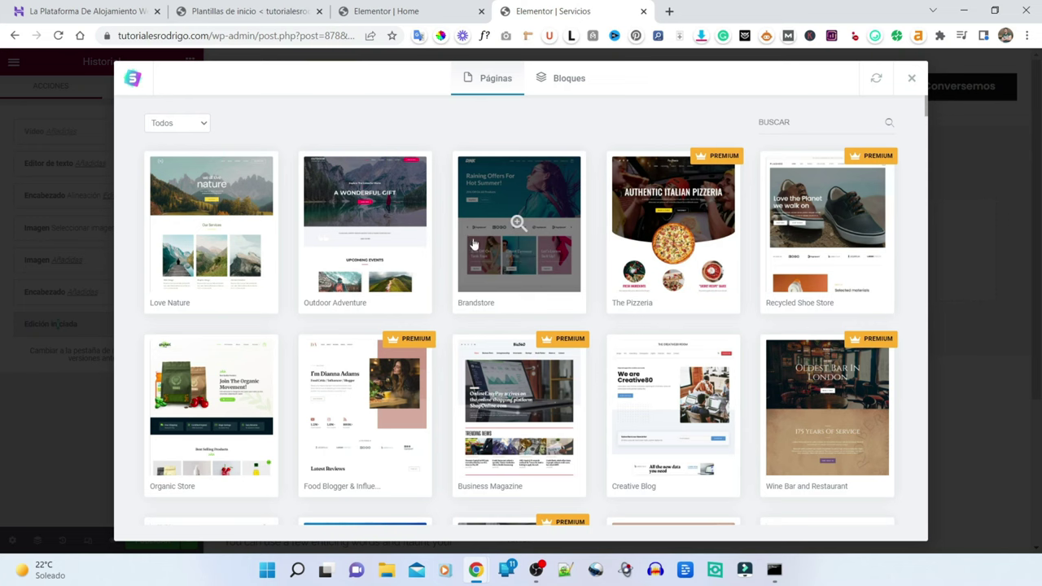
{"action": "scroll", "coordinate": [528, 380], "scroll_direction": "down", "scroll_amount": 5}
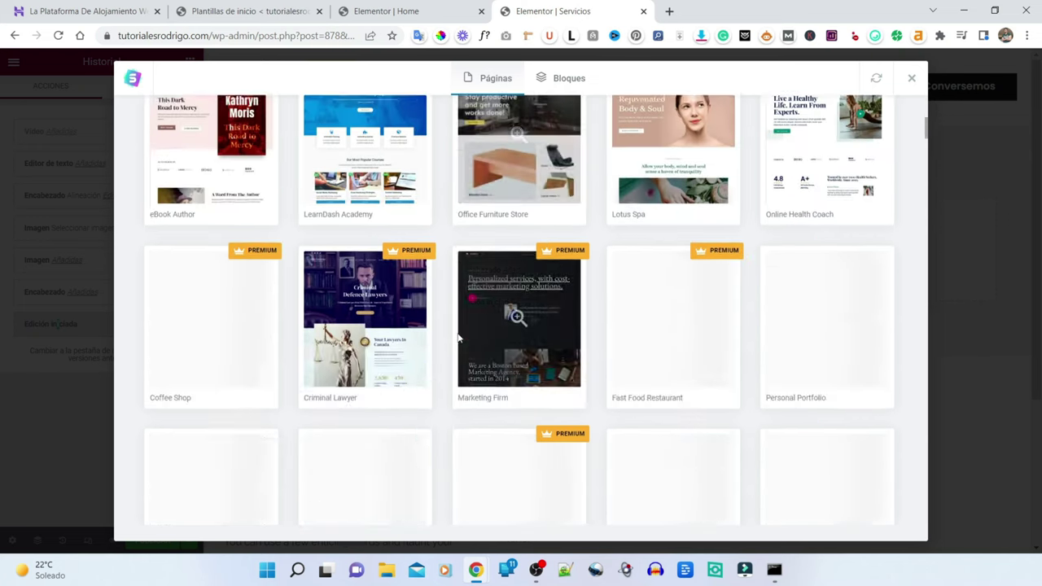
{"action": "scroll", "coordinate": [522, 244], "scroll_direction": "up", "scroll_amount": 5}
{"action": "left_click", "coordinate": [558, 84]}
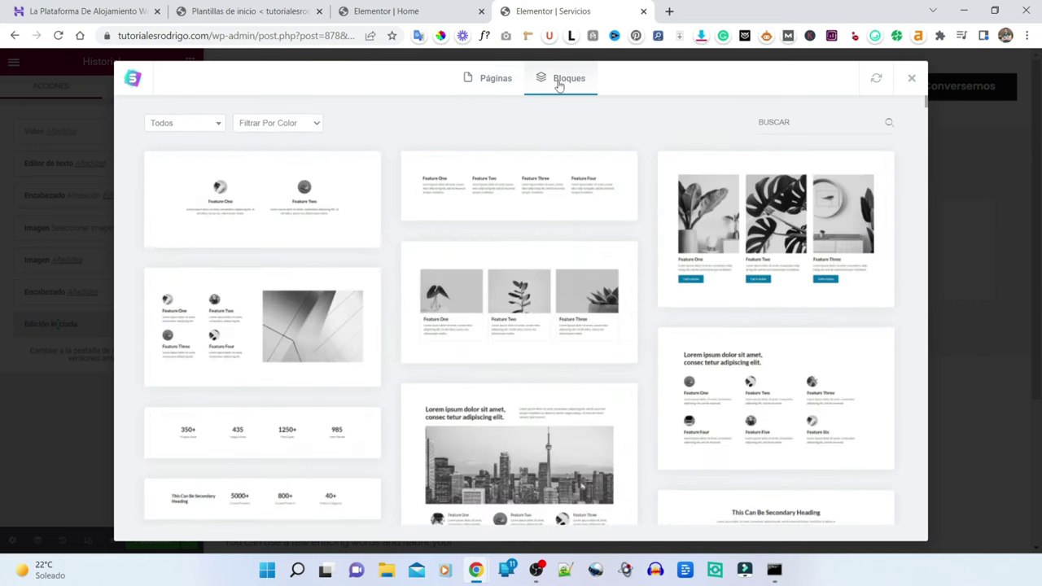
{"action": "scroll", "coordinate": [578, 294], "scroll_direction": "down", "scroll_amount": 8}
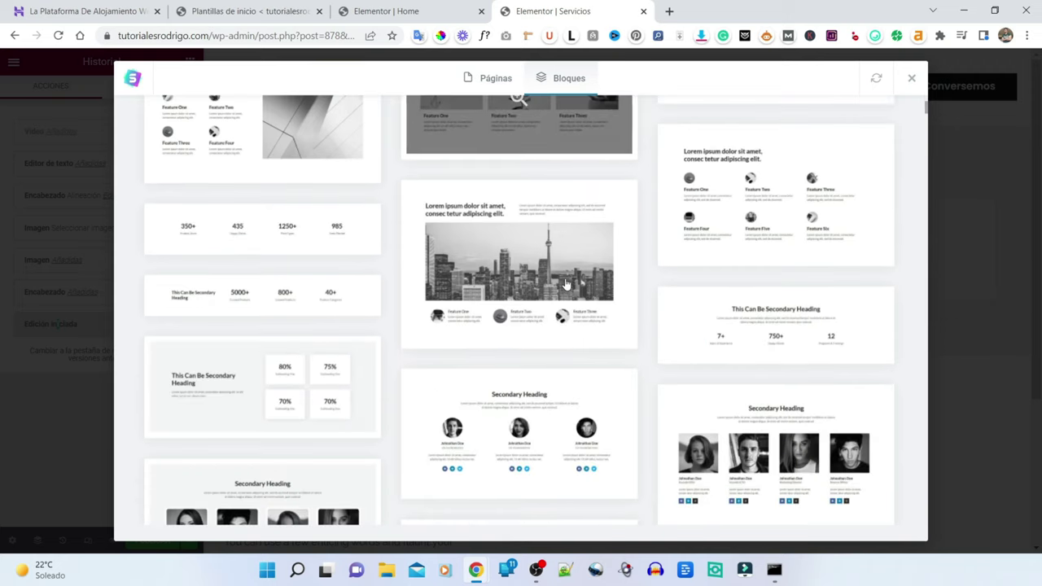
{"action": "scroll", "coordinate": [566, 286], "scroll_direction": "down", "scroll_amount": 10}
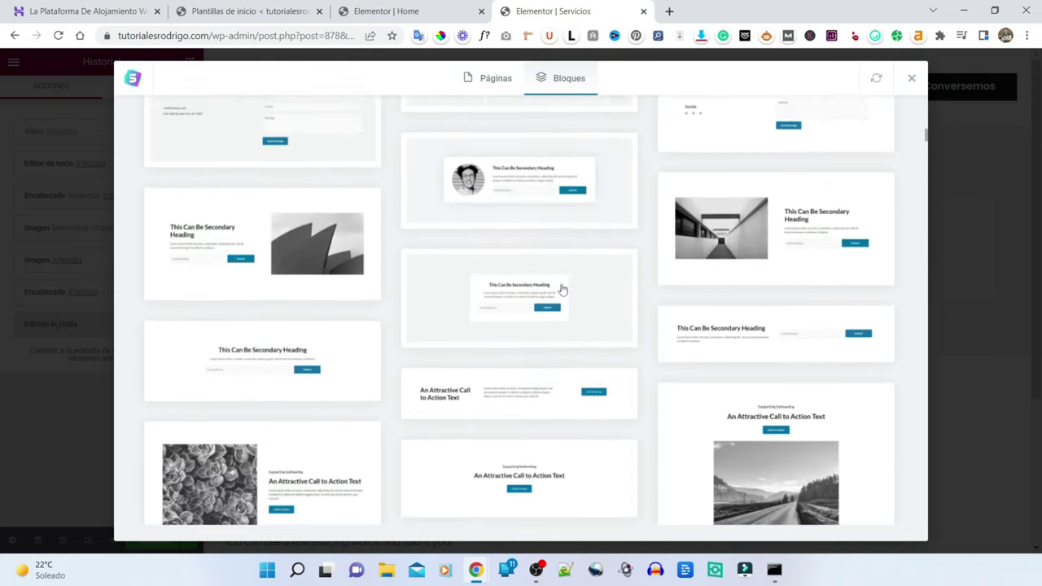
{"action": "scroll", "coordinate": [561, 289], "scroll_direction": "down", "scroll_amount": 10}
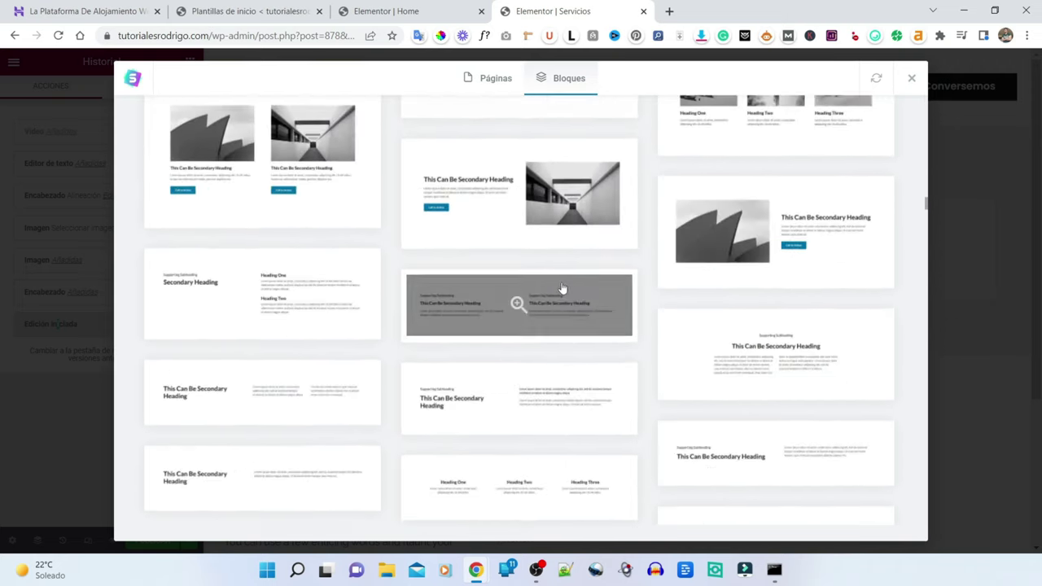
{"action": "scroll", "coordinate": [564, 287], "scroll_direction": "up", "scroll_amount": 15}
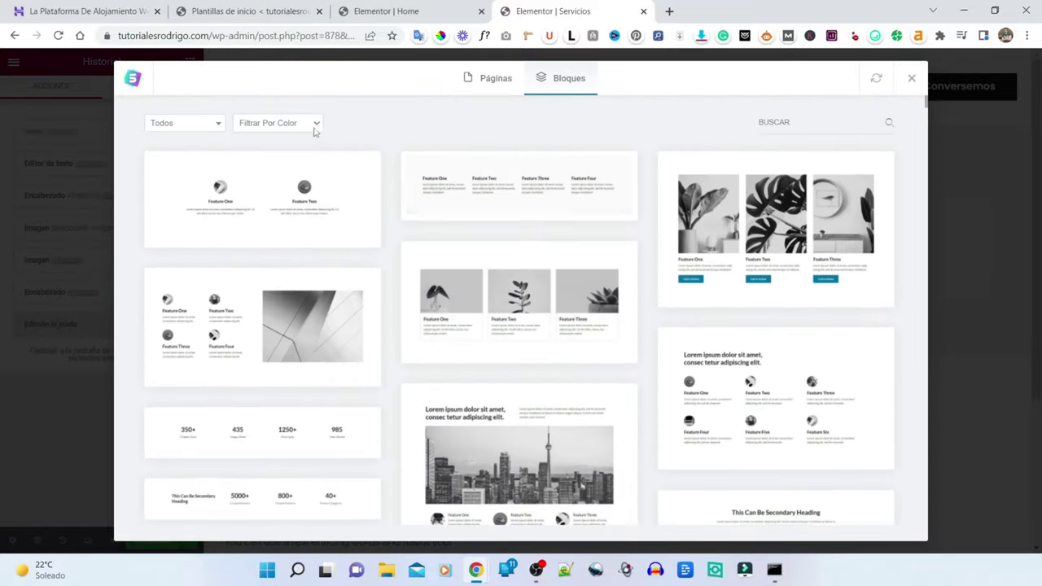
Step: Compare the Dark and Light versions of the blocks using the color filter
{"action": "left_click", "coordinate": [263, 126]}
{"action": "left_click", "coordinate": [261, 156]}
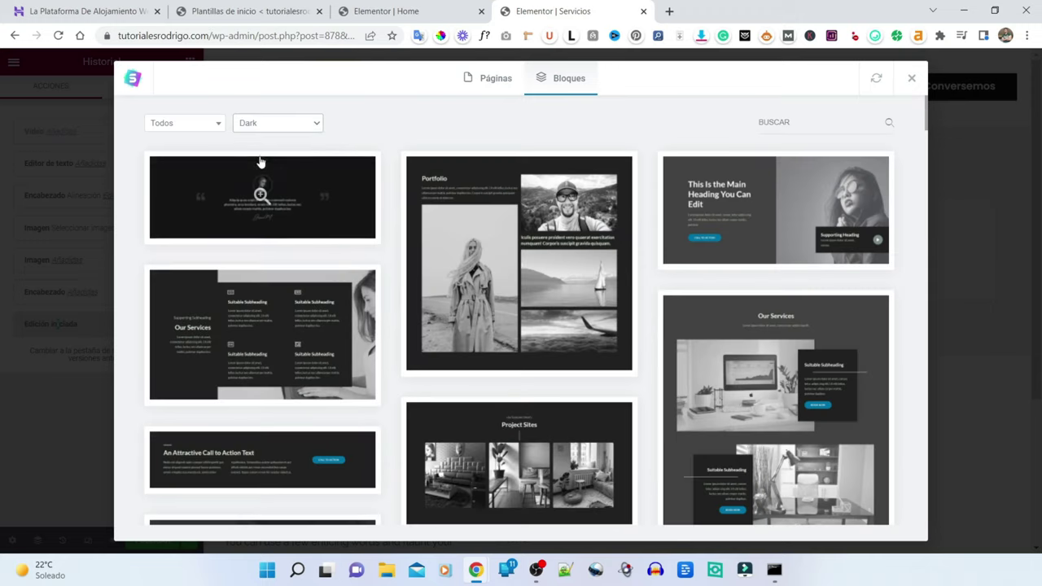
{"action": "left_click", "coordinate": [263, 126]}
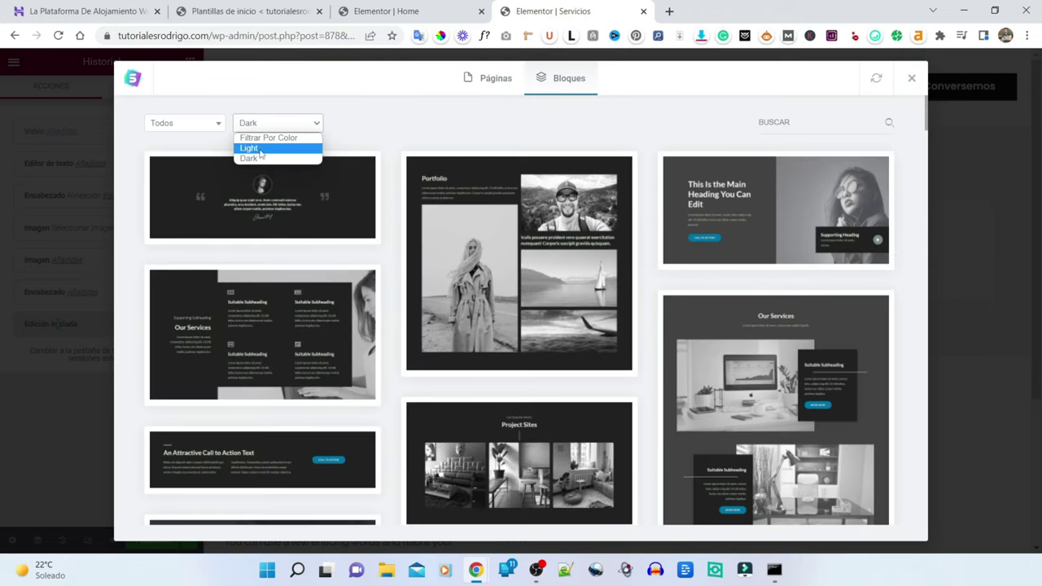
{"action": "left_click", "coordinate": [257, 147]}
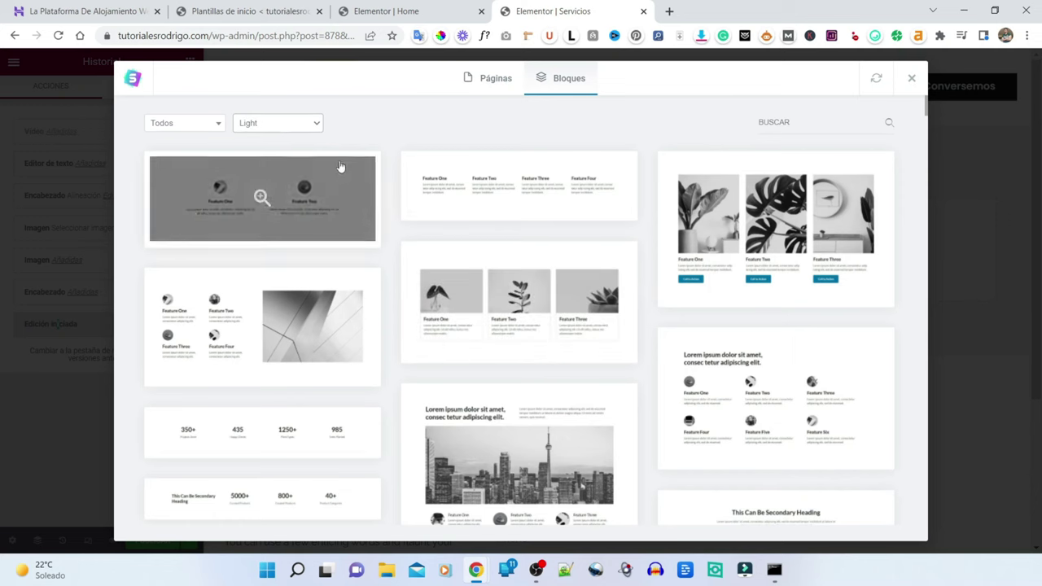
{"action": "left_click", "coordinate": [277, 123]}
{"action": "left_click", "coordinate": [257, 157]}
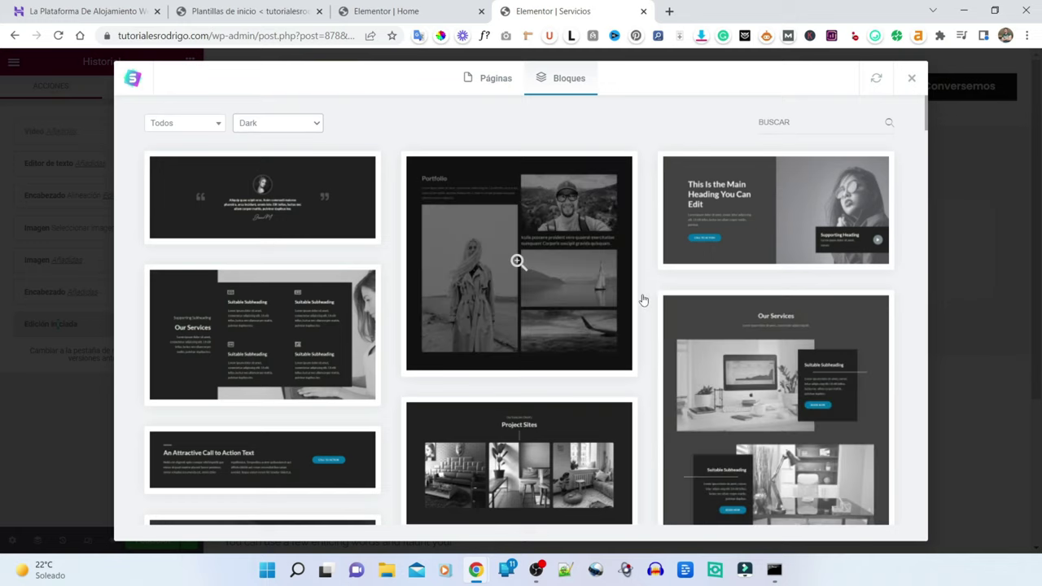
Step: Import the light hero block with "This Is the Main Heading You Can Edit" and the photo of the woman in sunglasses
{"action": "scroll", "coordinate": [643, 300], "scroll_direction": "down", "scroll_amount": 5}
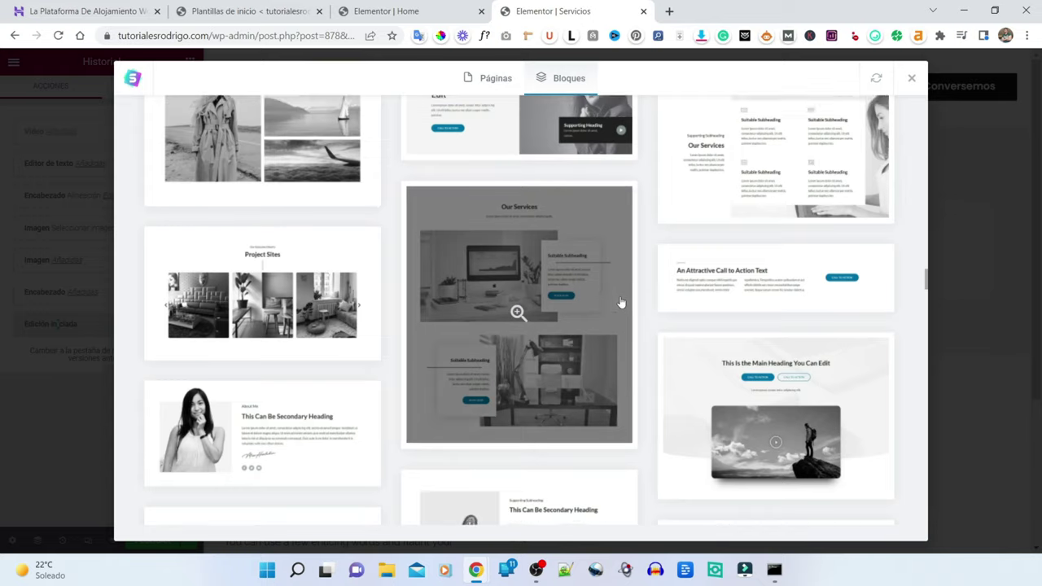
{"action": "scroll", "coordinate": [620, 303], "scroll_direction": "up", "scroll_amount": 2}
{"action": "left_click", "coordinate": [524, 261]}
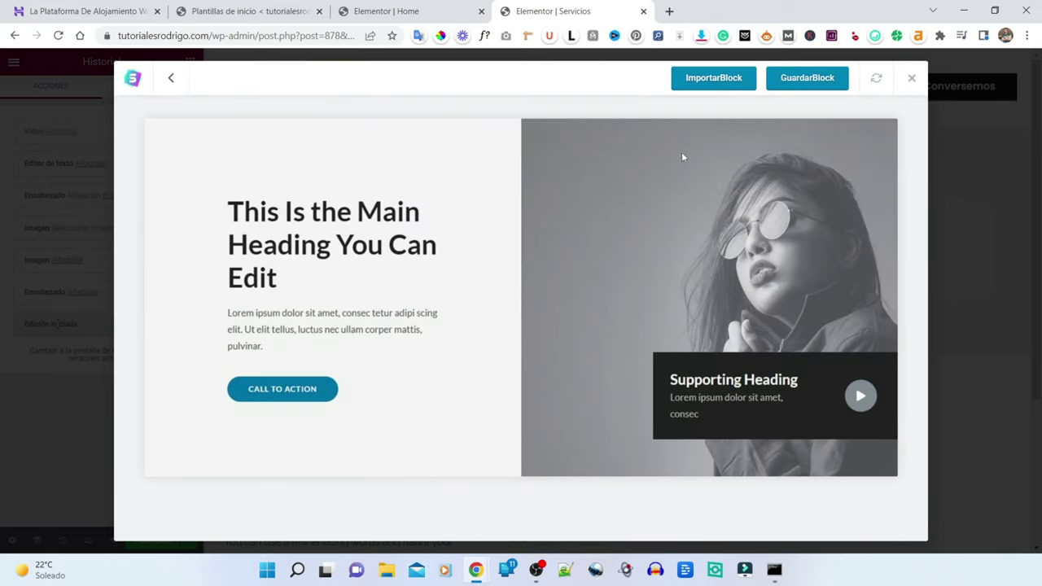
{"action": "left_click", "coordinate": [742, 81]}
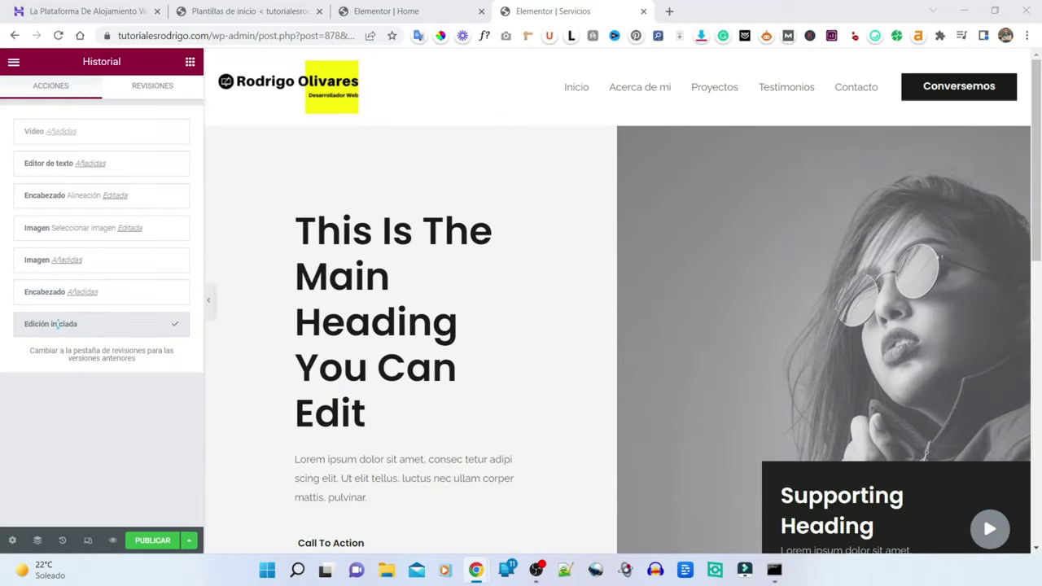
Step: Replace the hero block's main heading text with "Nuestros Servicios"
{"action": "left_click", "coordinate": [415, 255]}
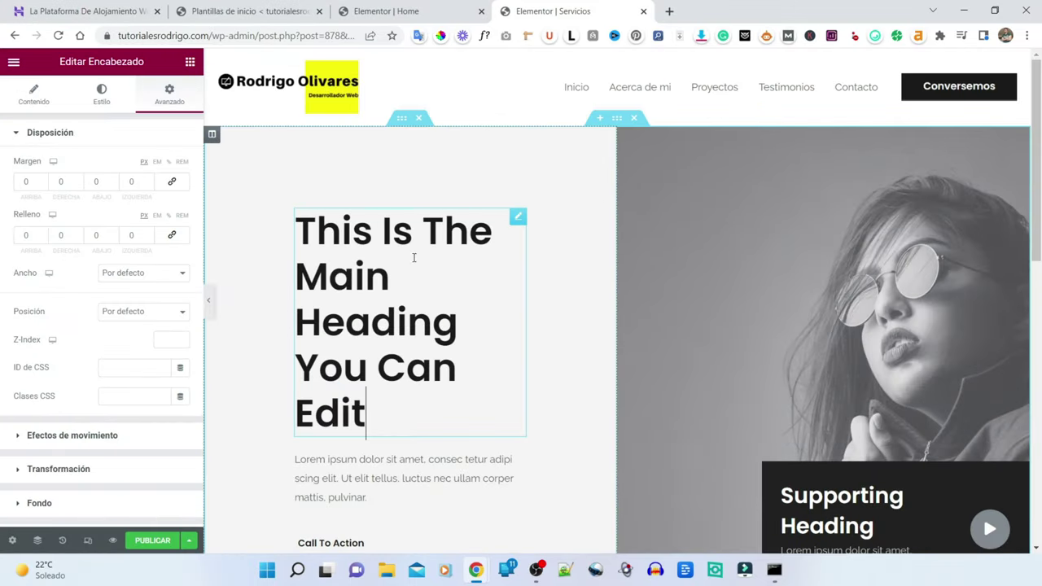
{"action": "left_click_drag", "start_coordinate": [426, 407], "coordinate": [337, 195]}
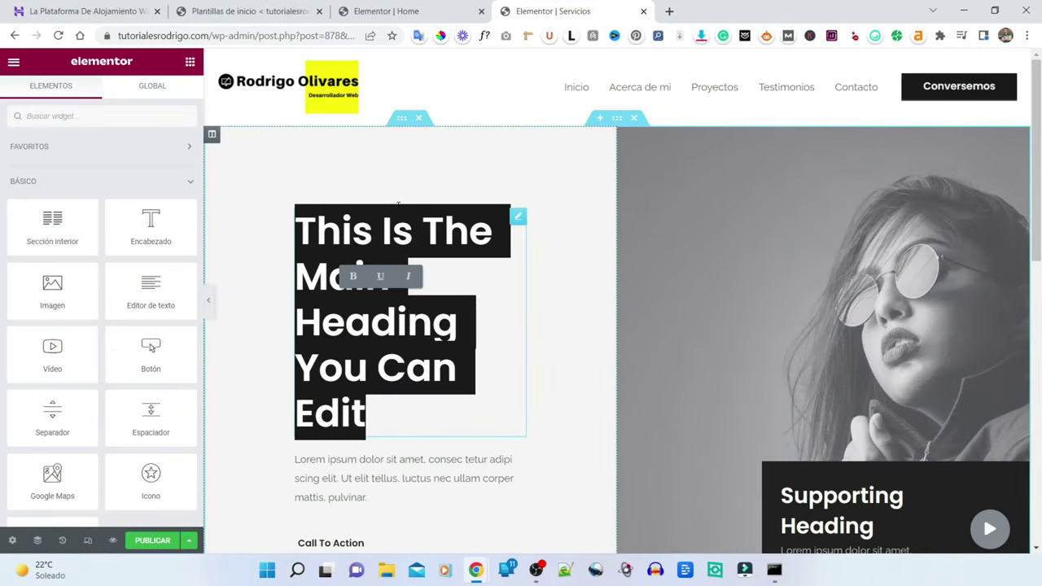
{"action": "key", "text": "BackSpace"}
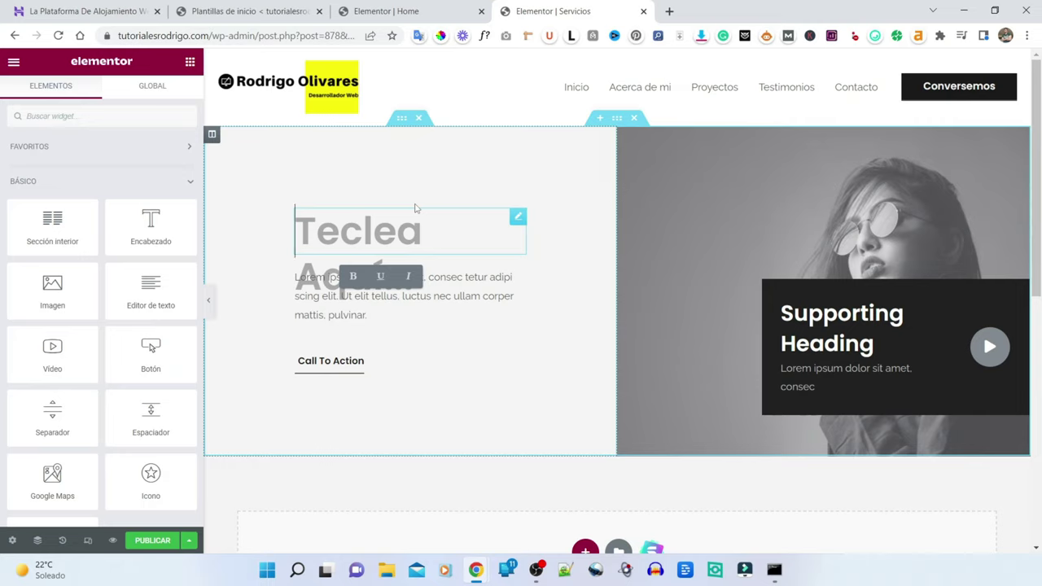
{"action": "type", "text": "Nuestrois"}
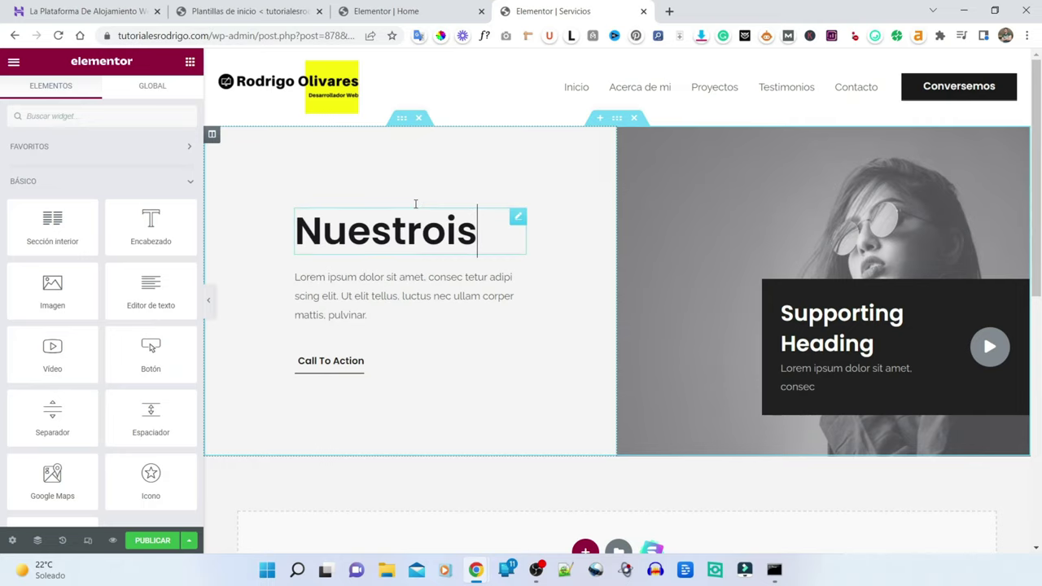
{"action": "key", "text": "BackSpace"}
{"action": "key", "text": "BackSpace"}
{"action": "type", "text": "s Serv"}
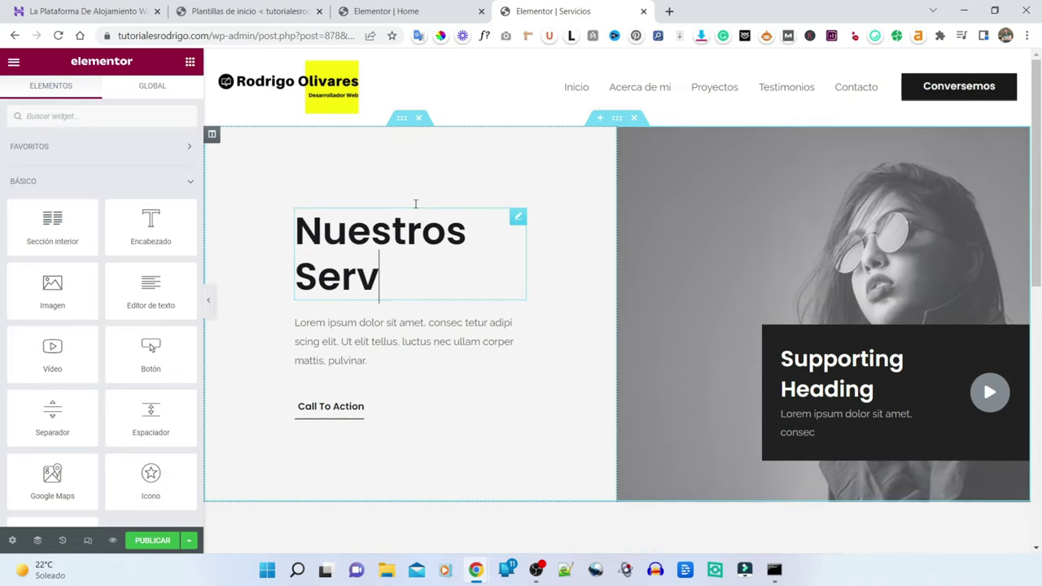
{"action": "type", "text": "icios"}
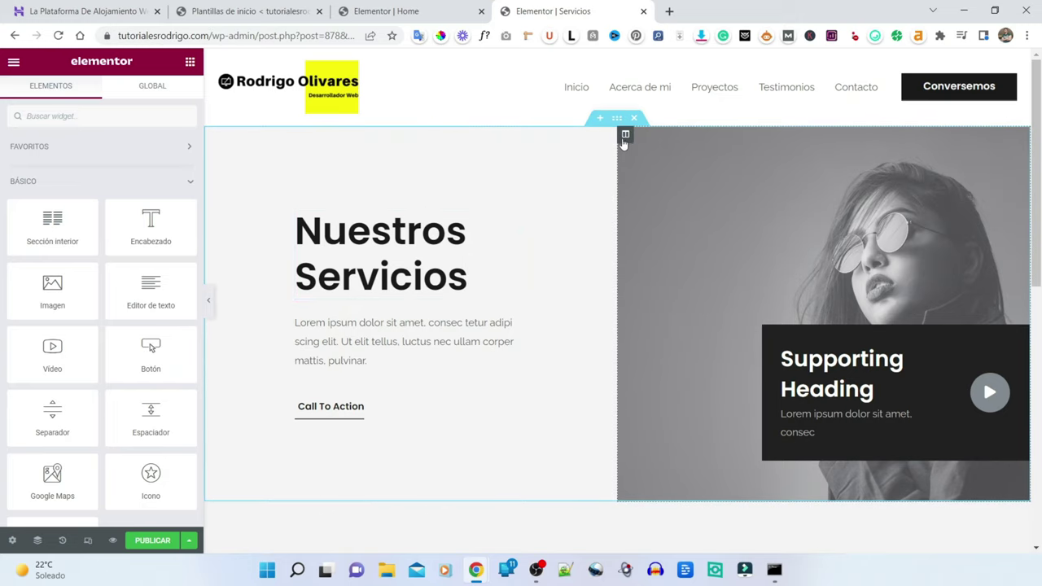
Step: Replace the background image of the hero's right column with man.jpg from the media library
{"action": "left_click", "coordinate": [625, 135]}
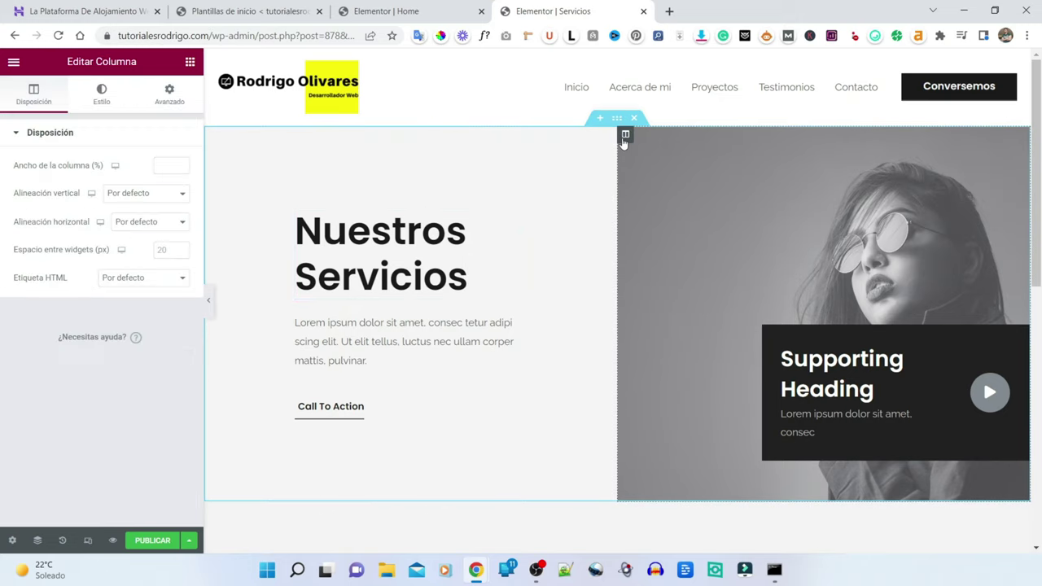
{"action": "left_click", "coordinate": [104, 99]}
{"action": "left_click", "coordinate": [117, 309]}
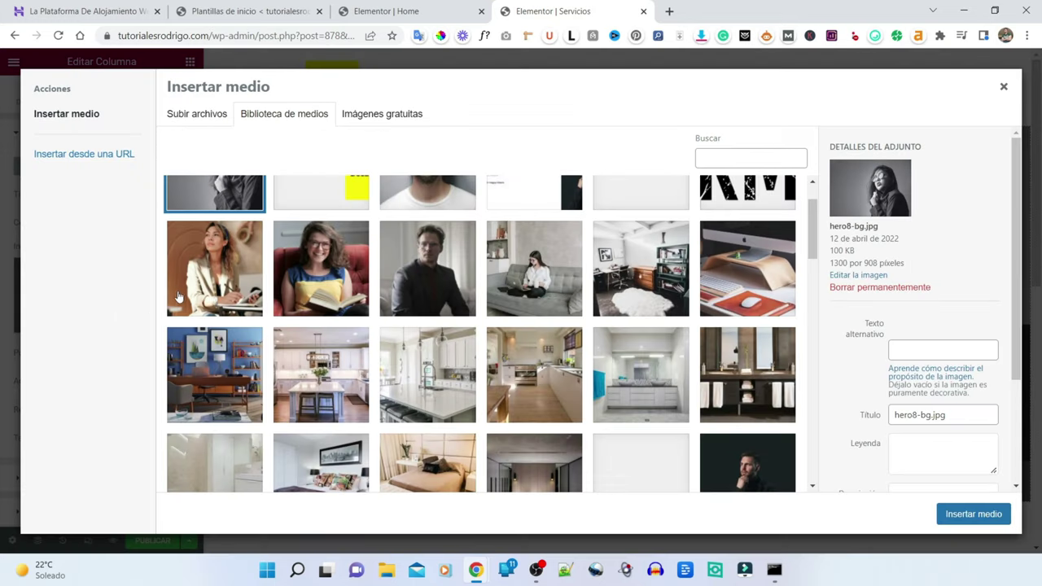
{"action": "scroll", "coordinate": [547, 342], "scroll_direction": "down", "scroll_amount": 5}
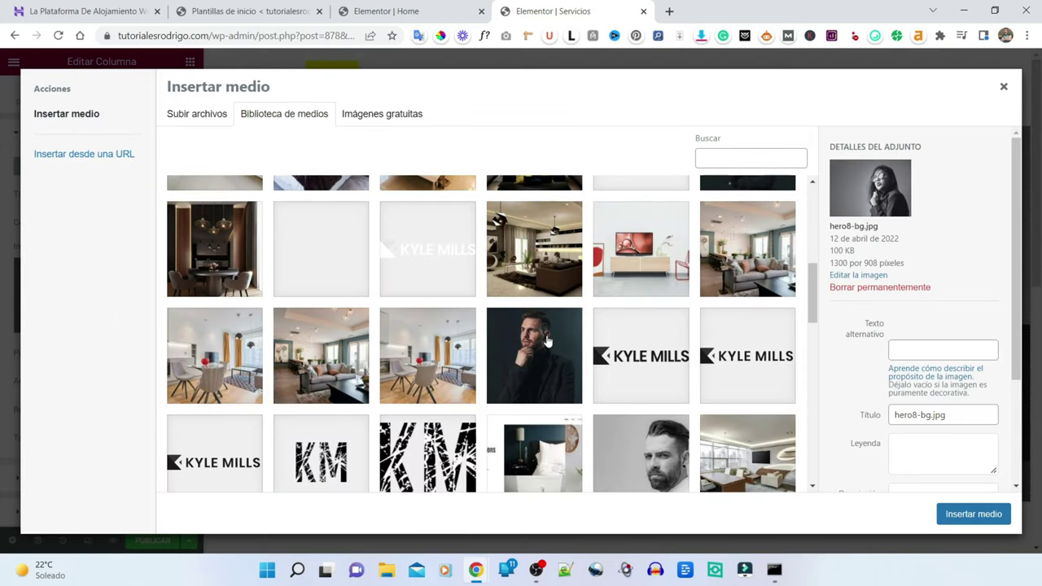
{"action": "scroll", "coordinate": [547, 341], "scroll_direction": "down", "scroll_amount": 3}
{"action": "left_click", "coordinate": [628, 282]}
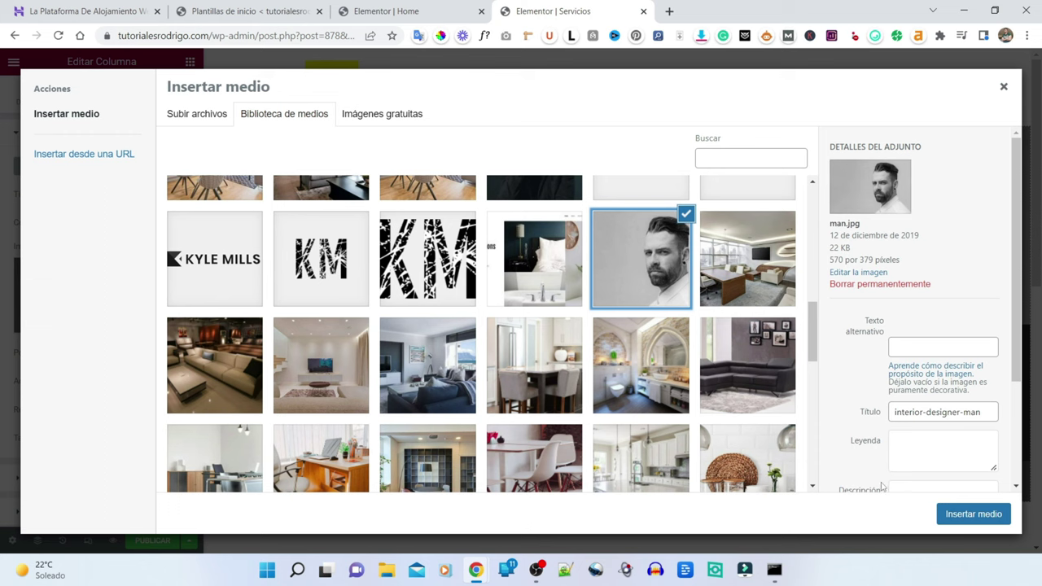
{"action": "left_click", "coordinate": [986, 516]}
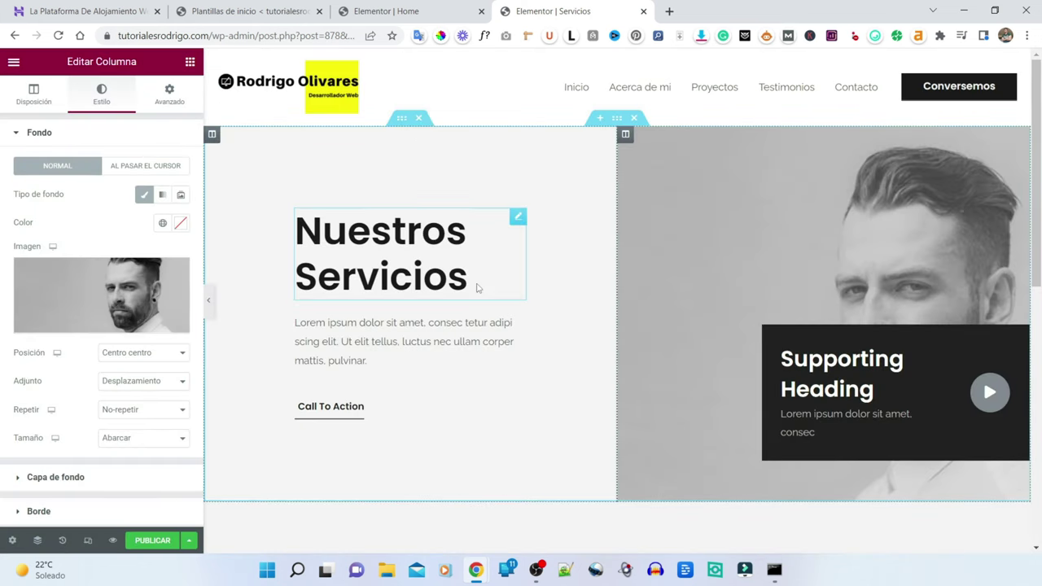
Step: Import the light Services block titled "Our Services" with three dark plant-image service cards below the hero section
{"action": "scroll", "coordinate": [479, 284], "scroll_direction": "down", "scroll_amount": 3}
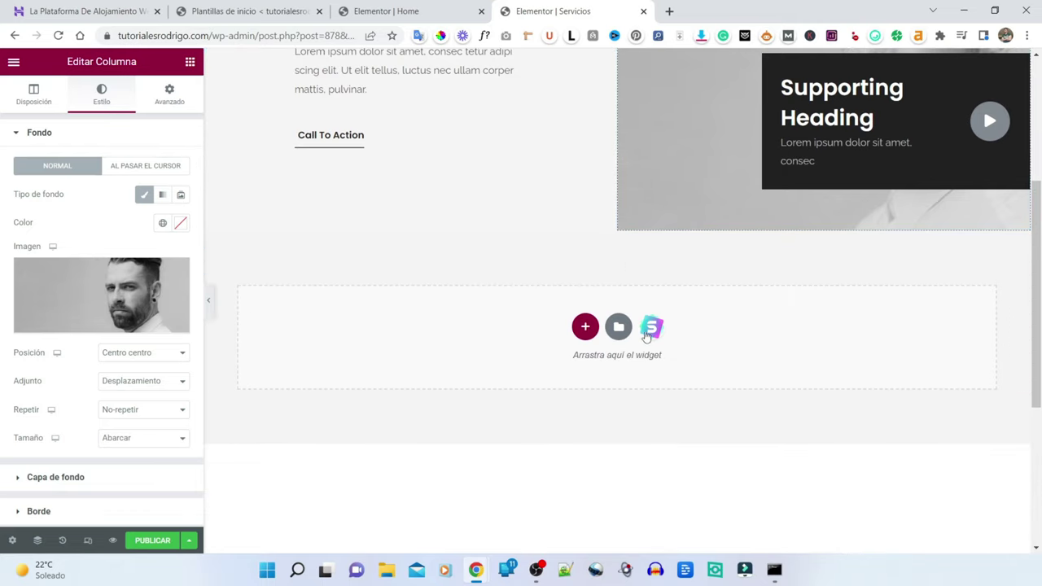
{"action": "left_click", "coordinate": [653, 327]}
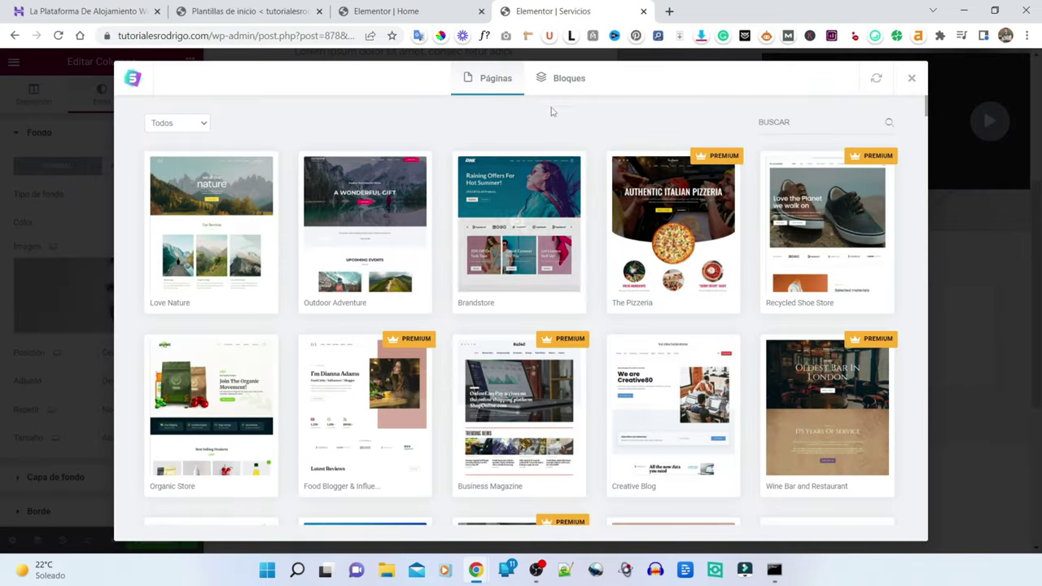
{"action": "left_click", "coordinate": [562, 82]}
{"action": "left_click", "coordinate": [186, 124]}
{"action": "scroll", "coordinate": [179, 208], "scroll_direction": "down", "scroll_amount": 2}
{"action": "left_click", "coordinate": [177, 212]}
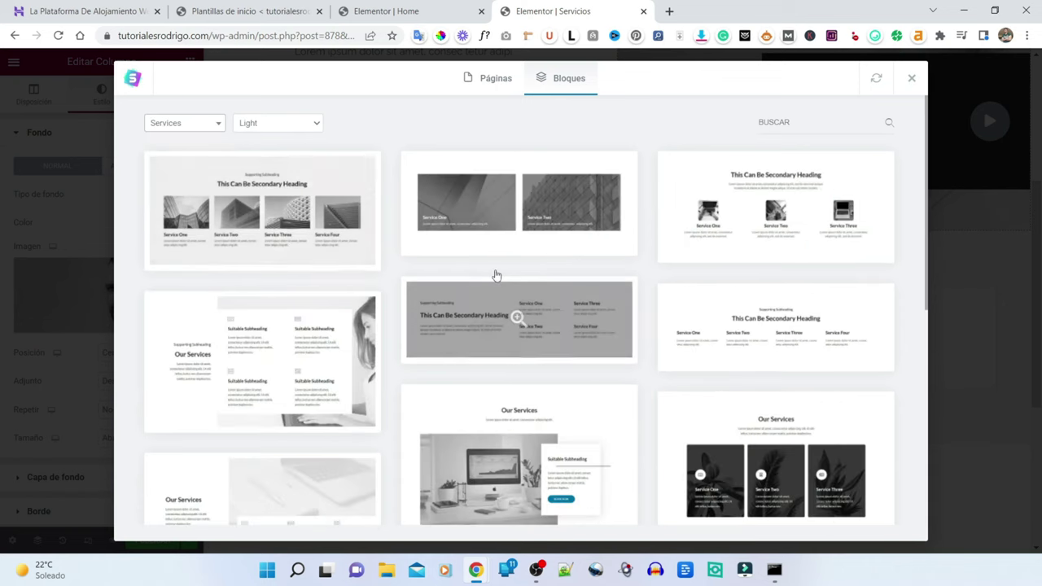
{"action": "scroll", "coordinate": [502, 278], "scroll_direction": "down", "scroll_amount": 6}
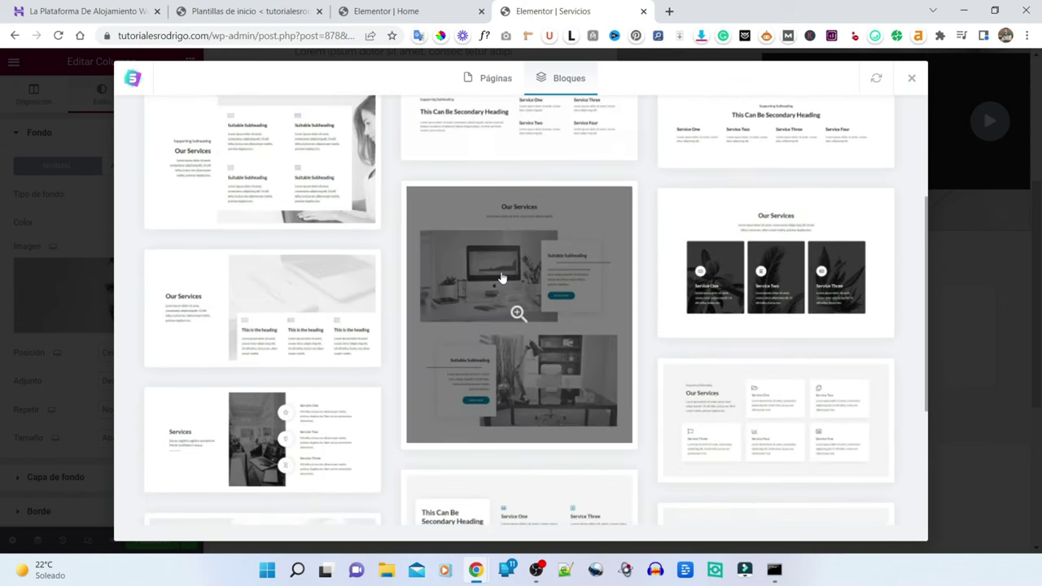
{"action": "scroll", "coordinate": [502, 283], "scroll_direction": "up", "scroll_amount": 5}
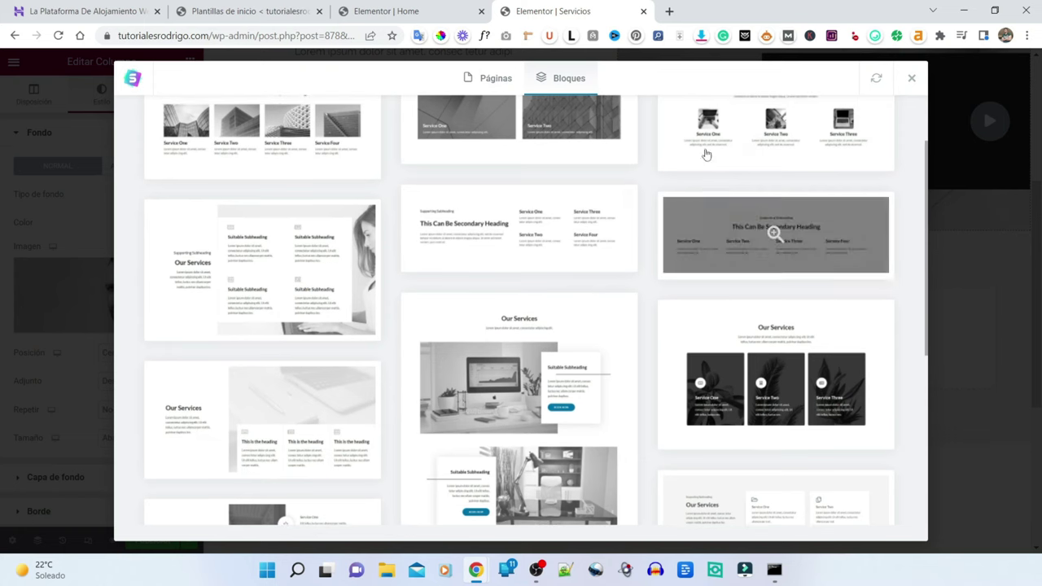
{"action": "left_click", "coordinate": [755, 353]}
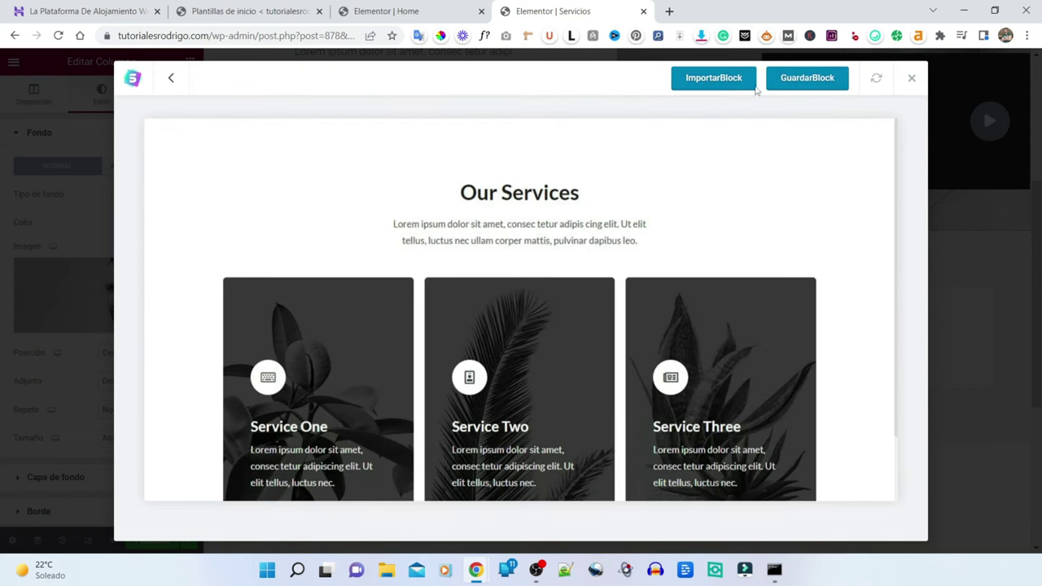
{"action": "left_click", "coordinate": [712, 81]}
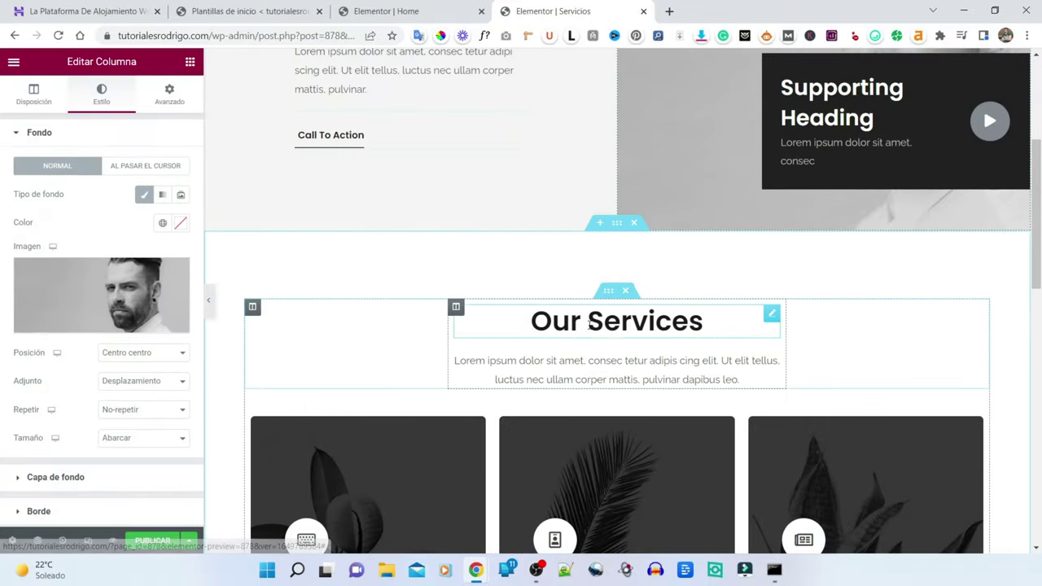
Step: Replace the "Our Services" heading text with "ESTO ES LO QUE HACEMOS"
{"action": "double_click", "coordinate": [633, 323]}
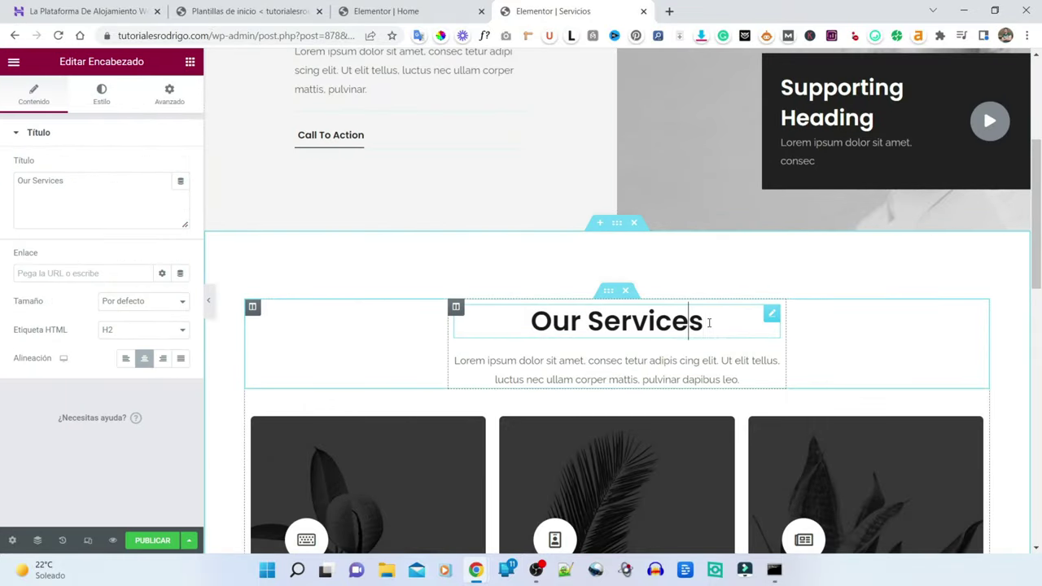
{"action": "left_click_drag", "start_coordinate": [709, 323], "coordinate": [384, 291]}
{"action": "scroll", "coordinate": [488, 268], "scroll_direction": "down", "scroll_amount": 1}
{"action": "key", "text": "BackSpace"}
{"action": "type", "text": "ES"}
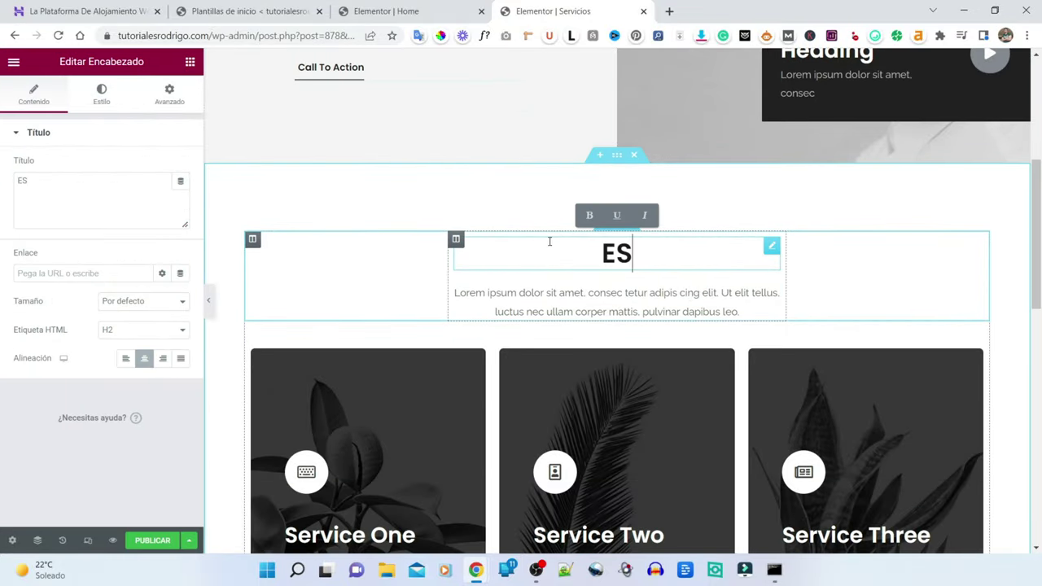
{"action": "type", "text": "TO ES LO QUE HACEMOS"}
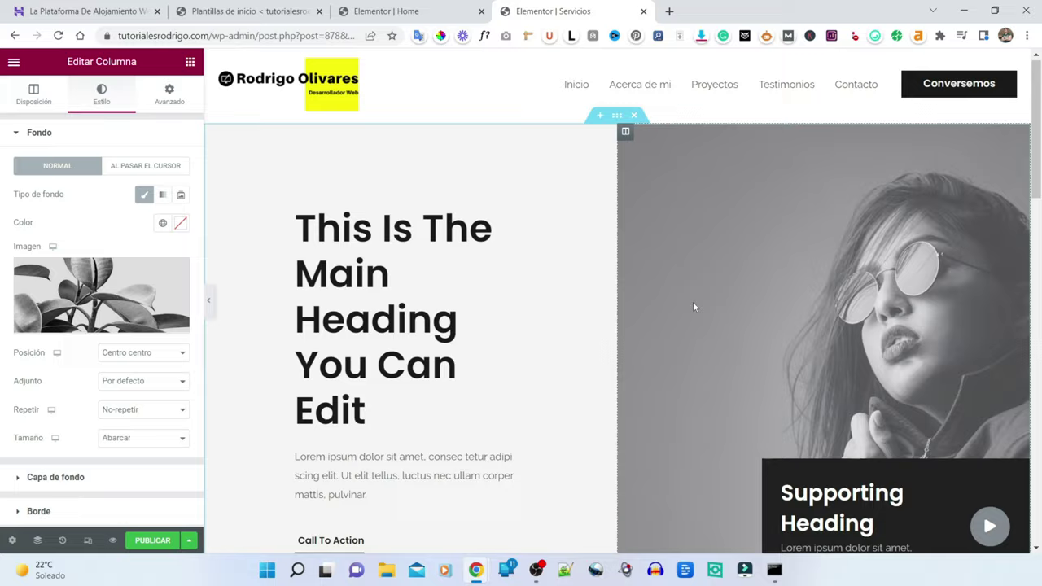
Step: Delete the imported services content and the hero section to leave the Servicios page empty
{"action": "scroll", "coordinate": [693, 301], "scroll_direction": "down", "scroll_amount": 5}
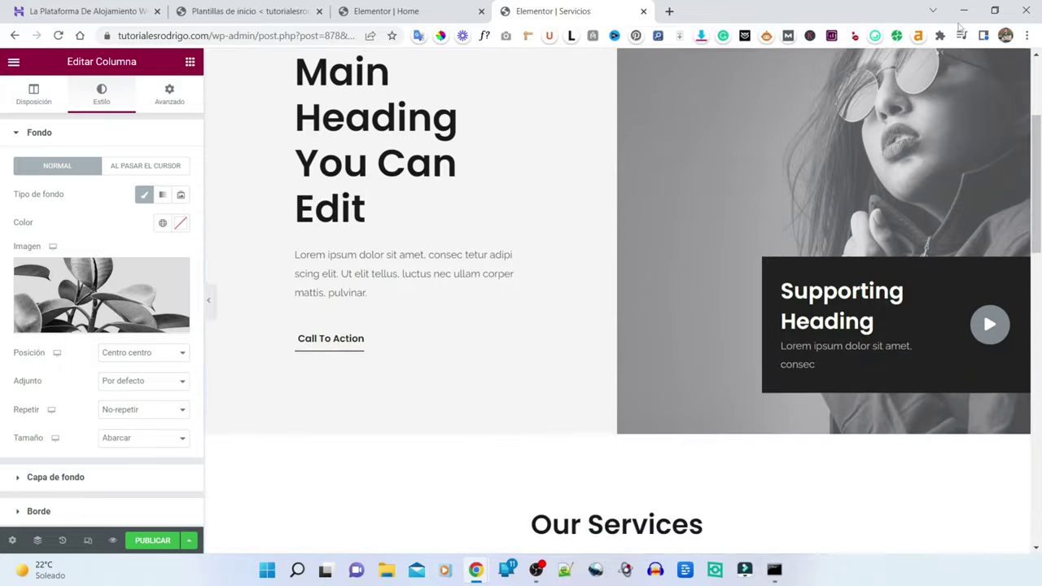
{"action": "scroll", "coordinate": [638, 305], "scroll_direction": "up", "scroll_amount": 4}
{"action": "scroll", "coordinate": [638, 304], "scroll_direction": "down", "scroll_amount": 3}
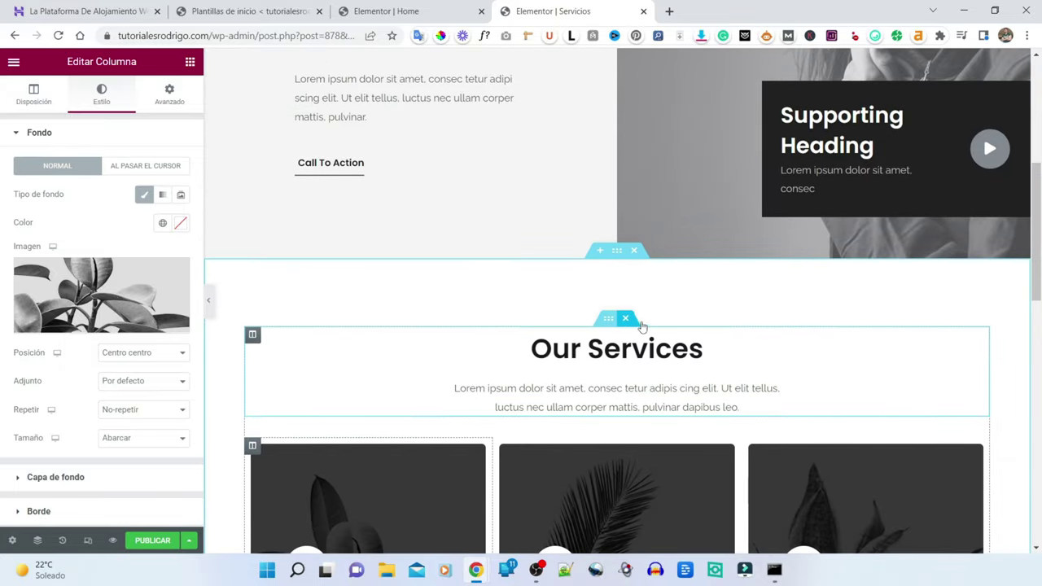
{"action": "left_click", "coordinate": [633, 317]}
{"action": "scroll", "coordinate": [670, 311], "scroll_direction": "up", "scroll_amount": 5}
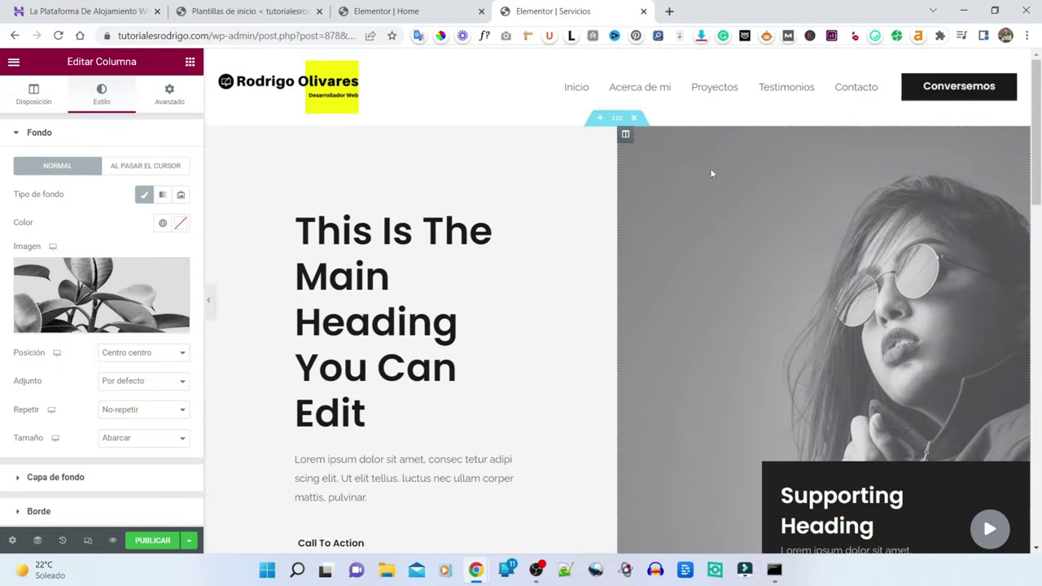
{"action": "left_click", "coordinate": [634, 118]}
{"action": "left_click", "coordinate": [632, 118]}
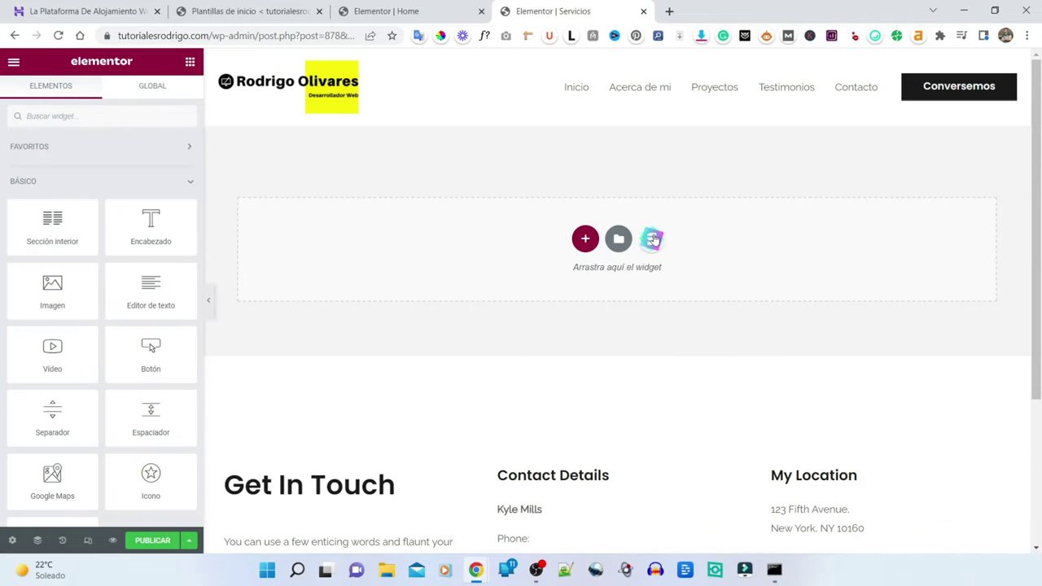
Step: Search the page templates for "service" and import the Security Services Training page template
{"action": "left_click", "coordinate": [651, 238]}
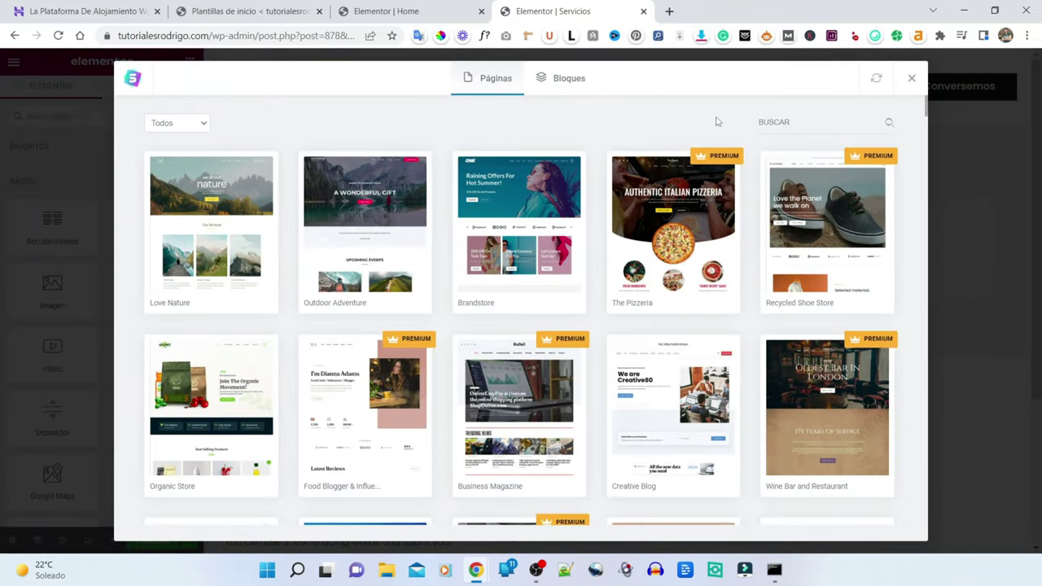
{"action": "left_click", "coordinate": [794, 122]}
{"action": "type", "text": "service"}
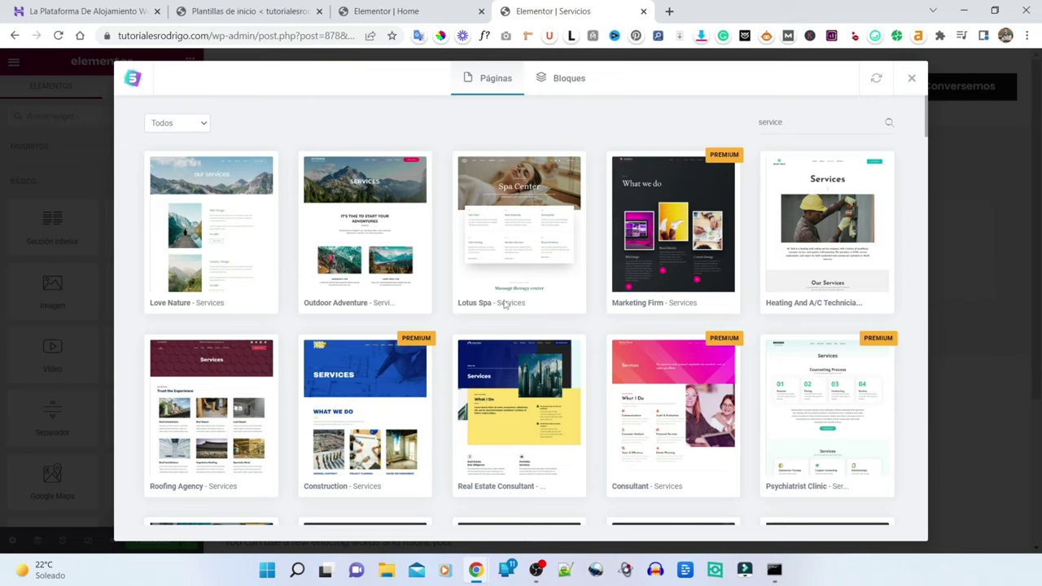
{"action": "scroll", "coordinate": [505, 303], "scroll_direction": "down", "scroll_amount": 10}
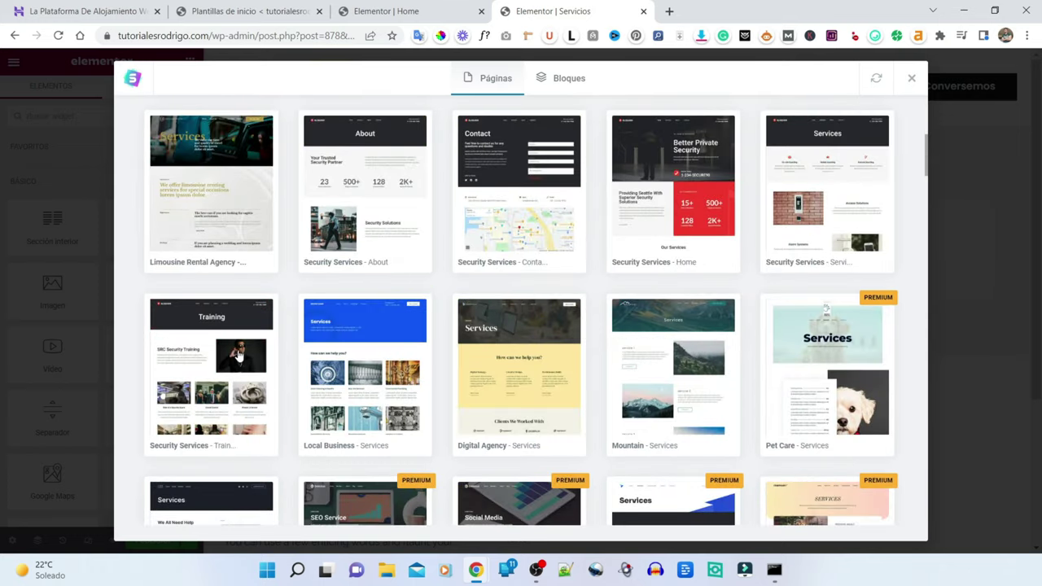
{"action": "left_click", "coordinate": [202, 363]}
{"action": "scroll", "coordinate": [558, 287], "scroll_direction": "down", "scroll_amount": 7}
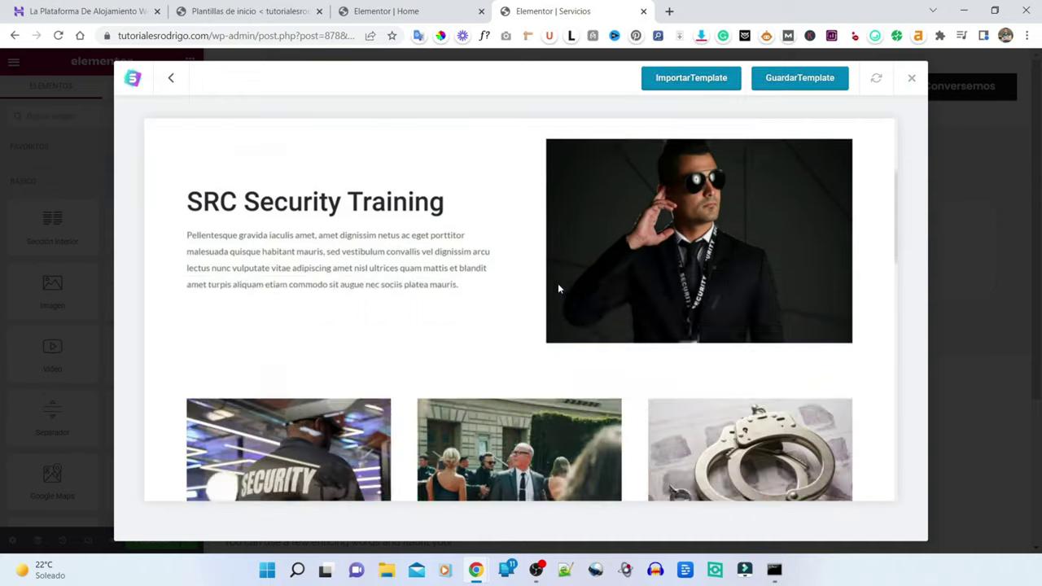
{"action": "scroll", "coordinate": [488, 280], "scroll_direction": "down", "scroll_amount": 7}
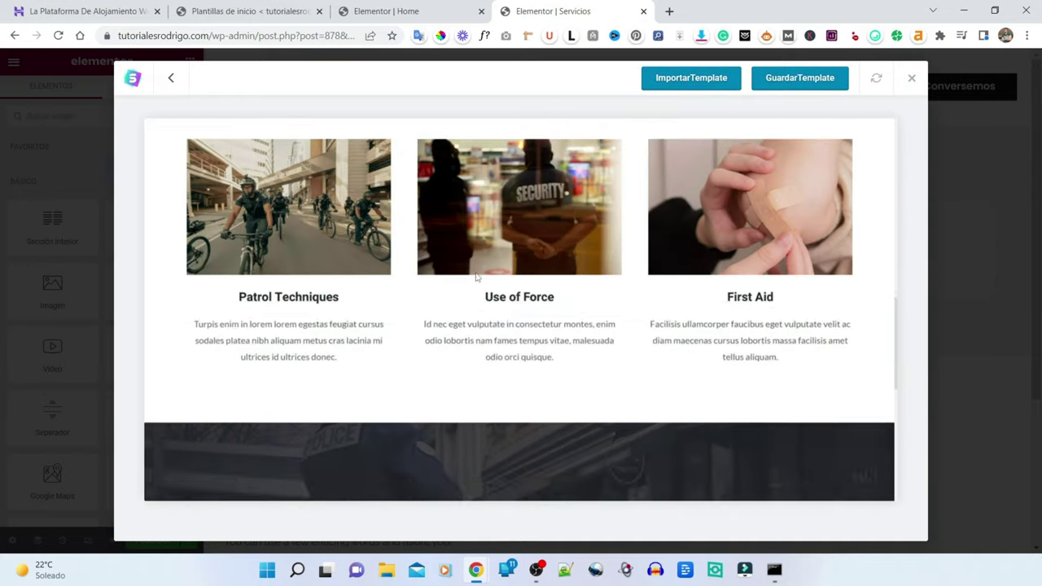
{"action": "scroll", "coordinate": [474, 275], "scroll_direction": "up", "scroll_amount": 8}
{"action": "scroll", "coordinate": [475, 280], "scroll_direction": "up", "scroll_amount": 6}
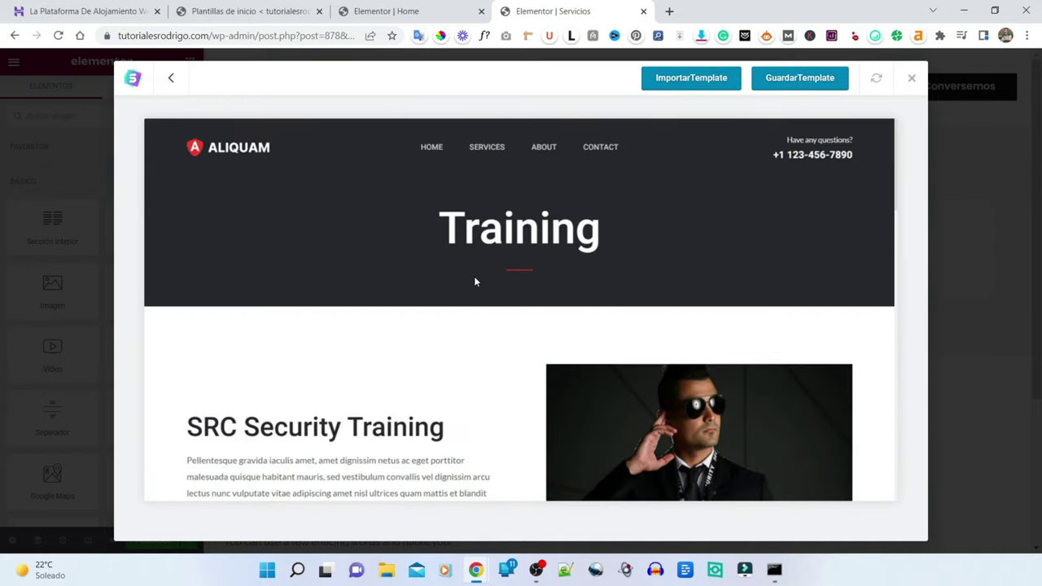
{"action": "left_click", "coordinate": [723, 84]}
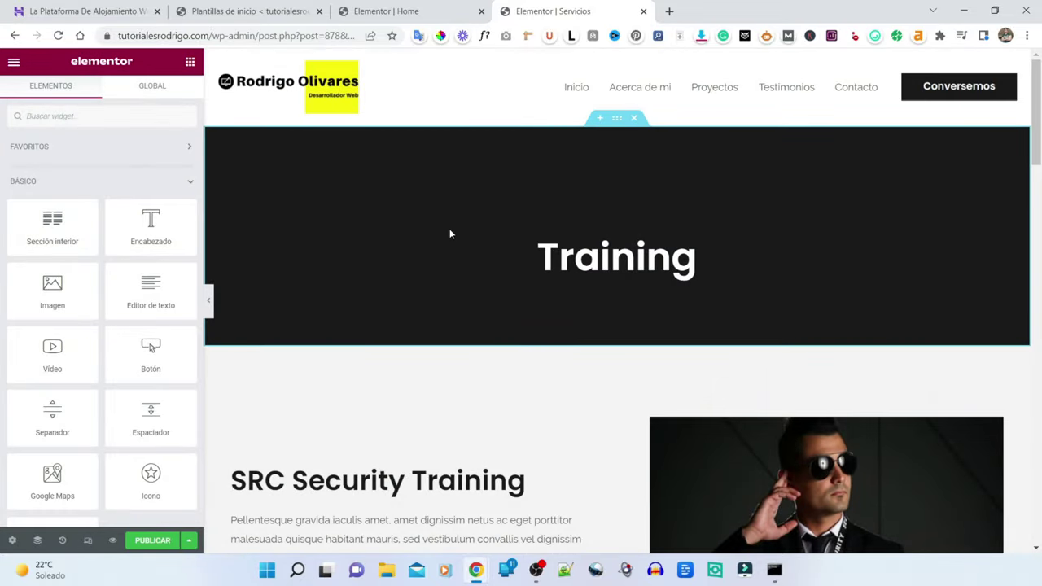
Step: Examine the whole imported page, from the Training banner and service boxes to the footer
{"action": "scroll", "coordinate": [450, 234], "scroll_direction": "down", "scroll_amount": 15}
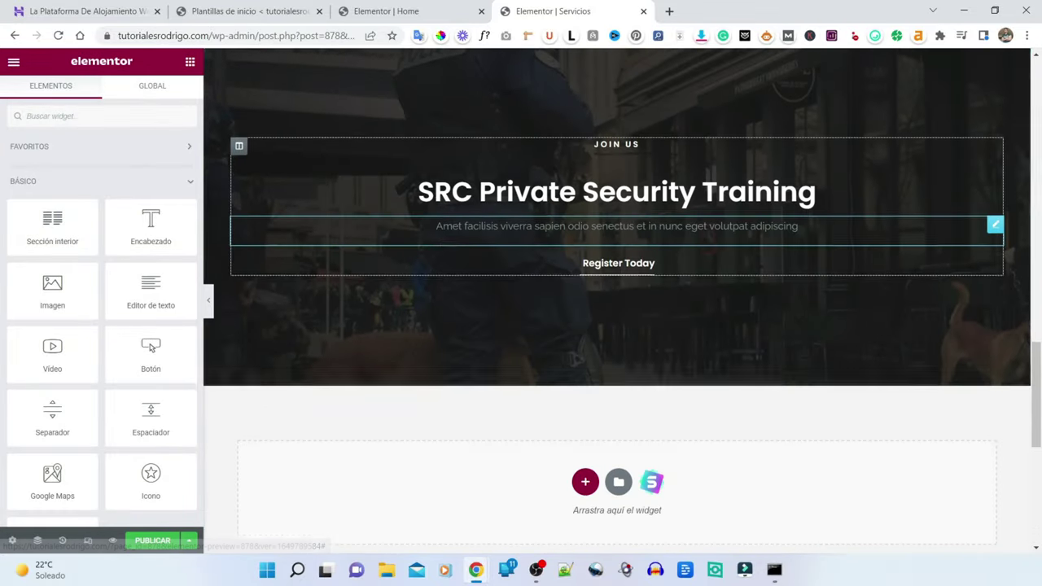
{"action": "scroll", "coordinate": [442, 236], "scroll_direction": "down", "scroll_amount": 3}
{"action": "scroll", "coordinate": [584, 302], "scroll_direction": "up", "scroll_amount": 6}
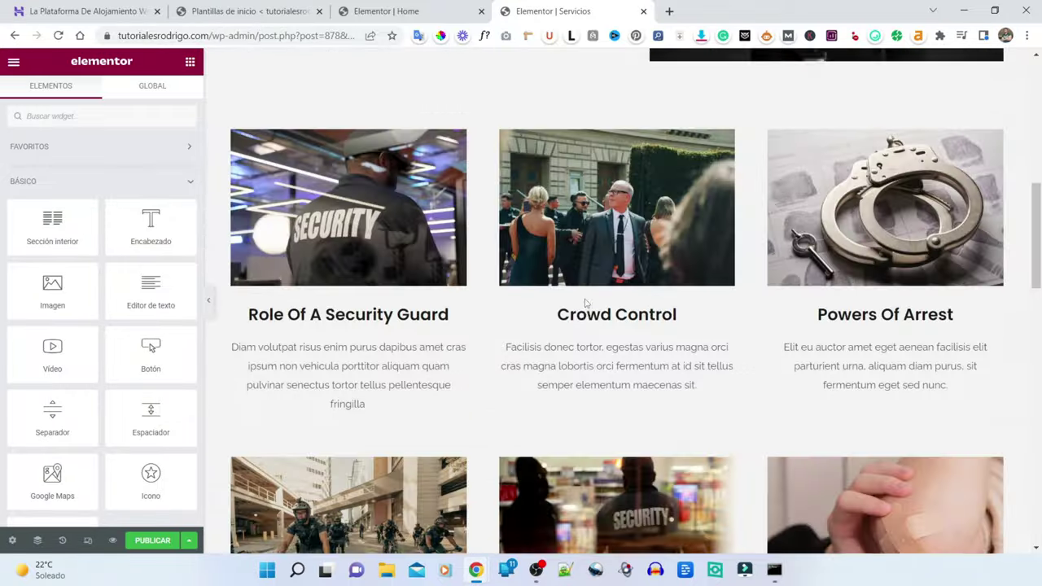
{"action": "scroll", "coordinate": [583, 302], "scroll_direction": "up", "scroll_amount": 10}
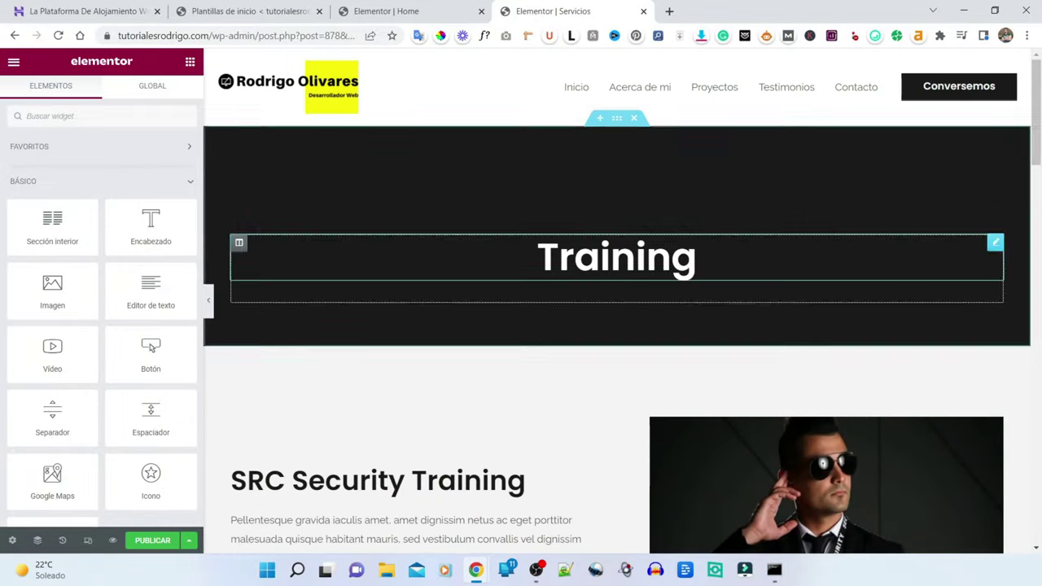
{"action": "scroll", "coordinate": [669, 398], "scroll_direction": "down", "scroll_amount": 20}
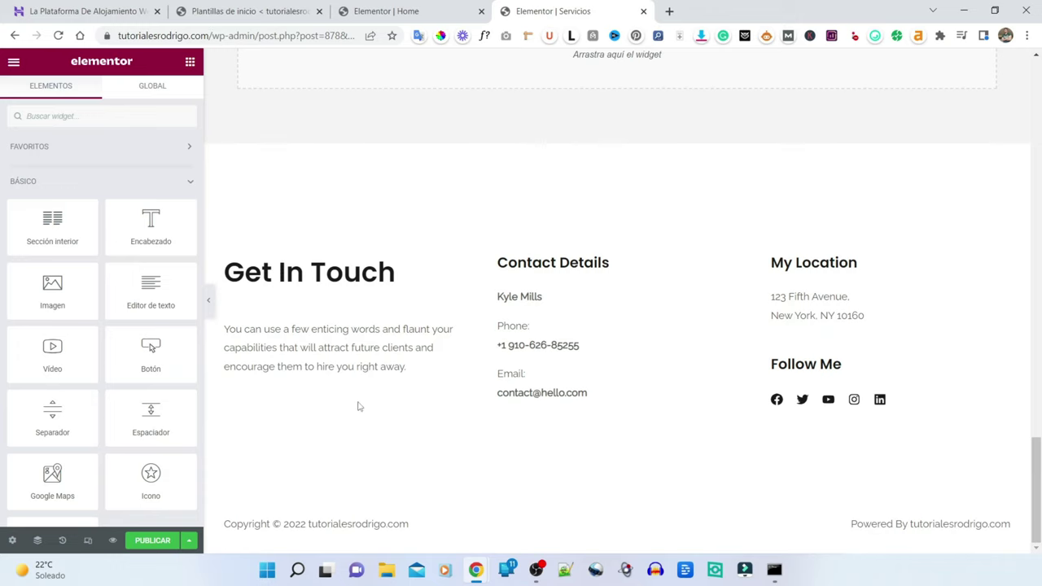
{"action": "scroll", "coordinate": [358, 405], "scroll_direction": "up", "scroll_amount": 10}
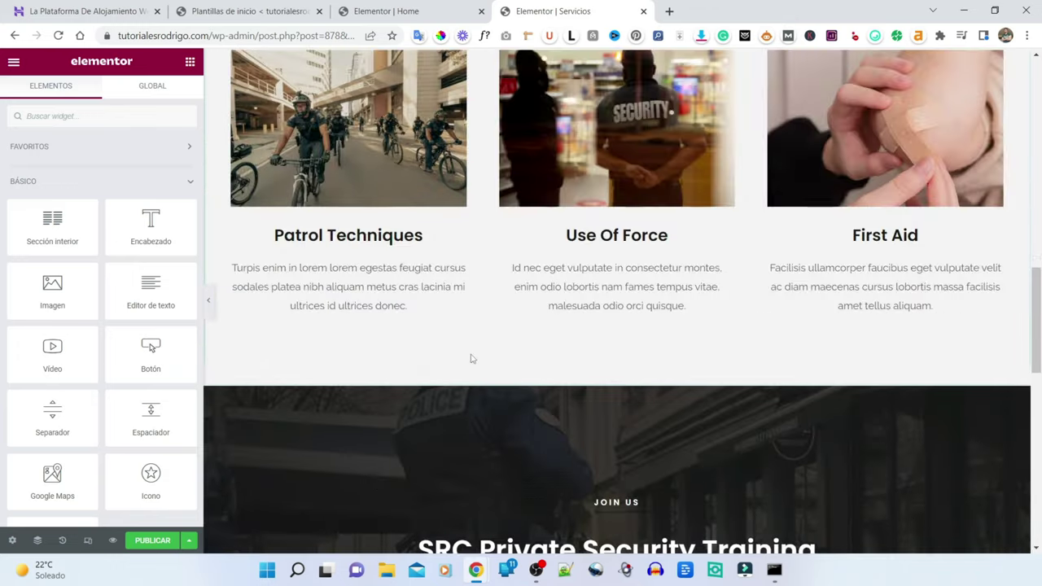
{"action": "scroll", "coordinate": [471, 358], "scroll_direction": "up", "scroll_amount": 4}
{"action": "scroll", "coordinate": [472, 365], "scroll_direction": "up", "scroll_amount": 8}
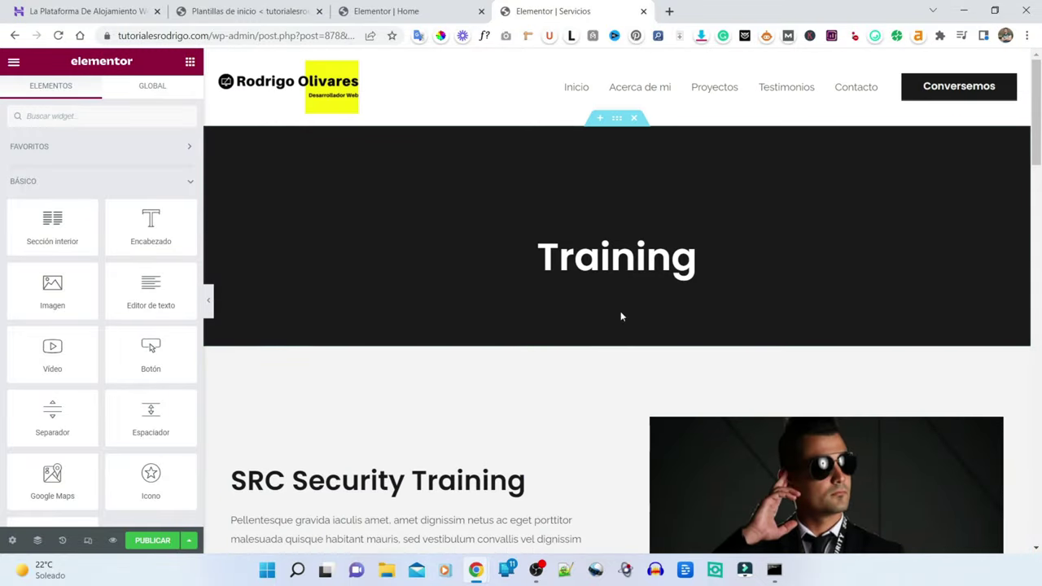
Step: Replace the banner heading "Training" with "servicios"
{"action": "left_click", "coordinate": [651, 255]}
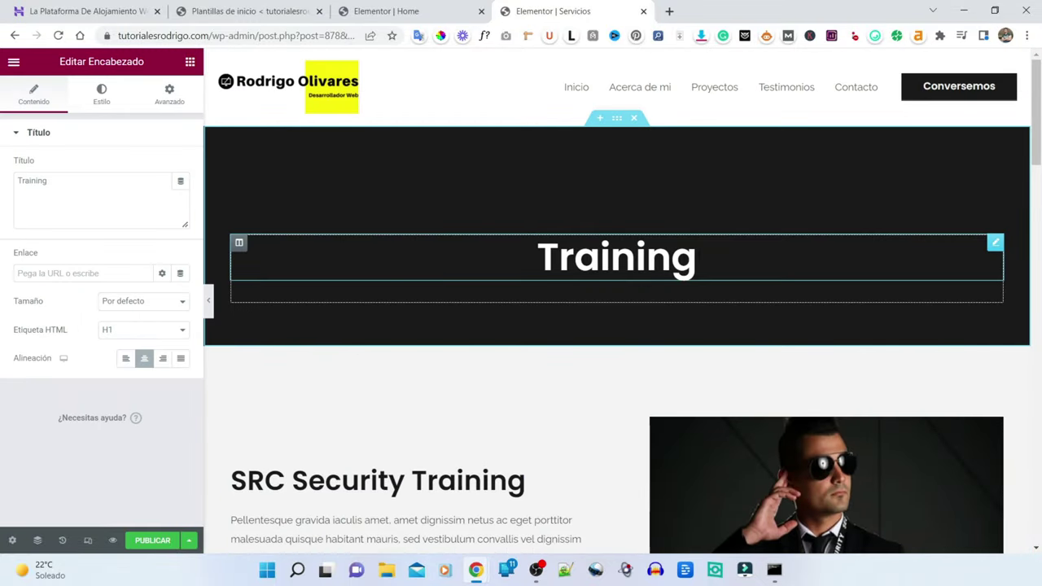
{"action": "key", "text": "BackSpace"}
{"action": "key", "text": "BackSpace"}
{"action": "key", "text": "BackSpace"}
{"action": "key", "text": "BackSpace"}
{"action": "key", "text": "BackSpace"}
{"action": "key", "text": "BackSpace"}
{"action": "key", "text": "BackSpace"}
{"action": "key", "text": "BackSpace"}
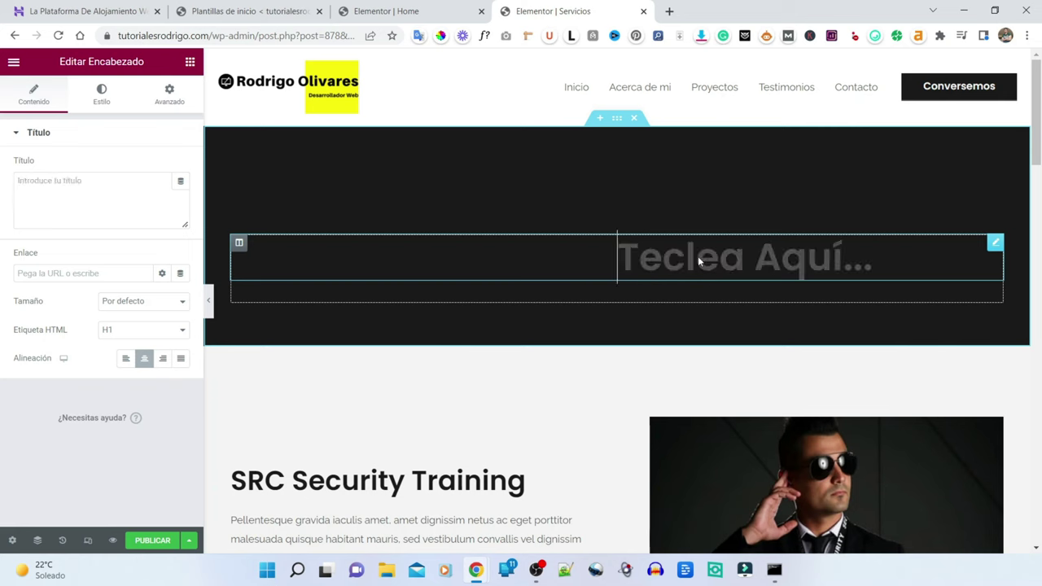
{"action": "type", "text": "servicios"}
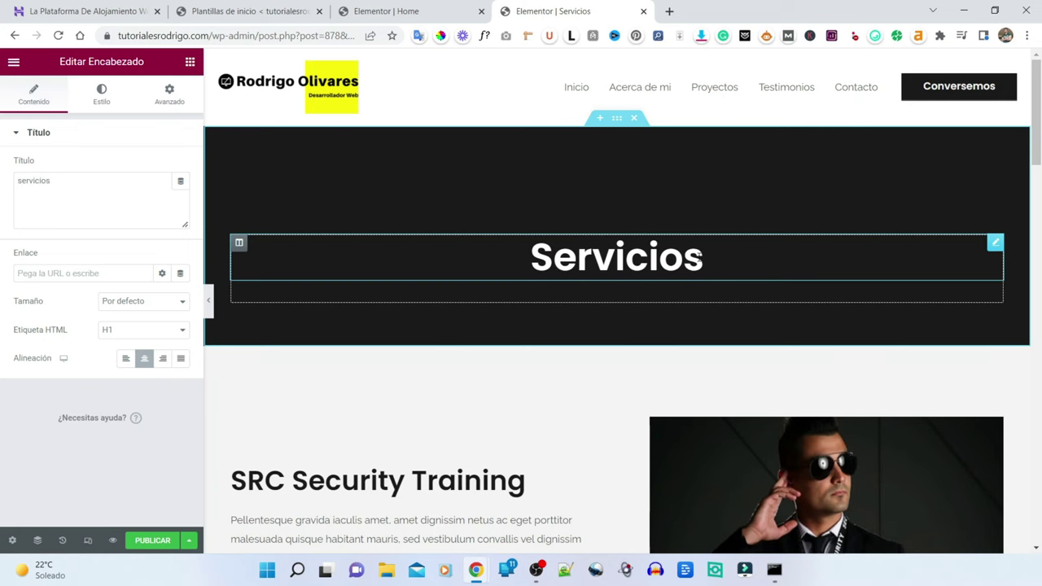
Step: Replace the "SRC Security Training" image box title with "ESTO ES LO QUE HACEMOS"
{"action": "scroll", "coordinate": [702, 258], "scroll_direction": "down", "scroll_amount": 3}
{"action": "left_click", "coordinate": [514, 208]}
{"action": "key", "text": "BackSpace"}
{"action": "key", "text": "BackSpace"}
{"action": "key", "text": "BackSpace"}
{"action": "key", "text": "BackSpace"}
{"action": "key", "text": "BackSpace"}
{"action": "key", "text": "BackSpace"}
{"action": "key", "text": "BackSpace"}
{"action": "key", "text": "BackSpace"}
{"action": "key", "text": "BackSpace"}
{"action": "key", "text": "BackSpace"}
{"action": "key", "text": "BackSpace"}
{"action": "key", "text": "BackSpace"}
{"action": "key", "text": "BackSpace"}
{"action": "key", "text": "BackSpace"}
{"action": "key", "text": "BackSpace"}
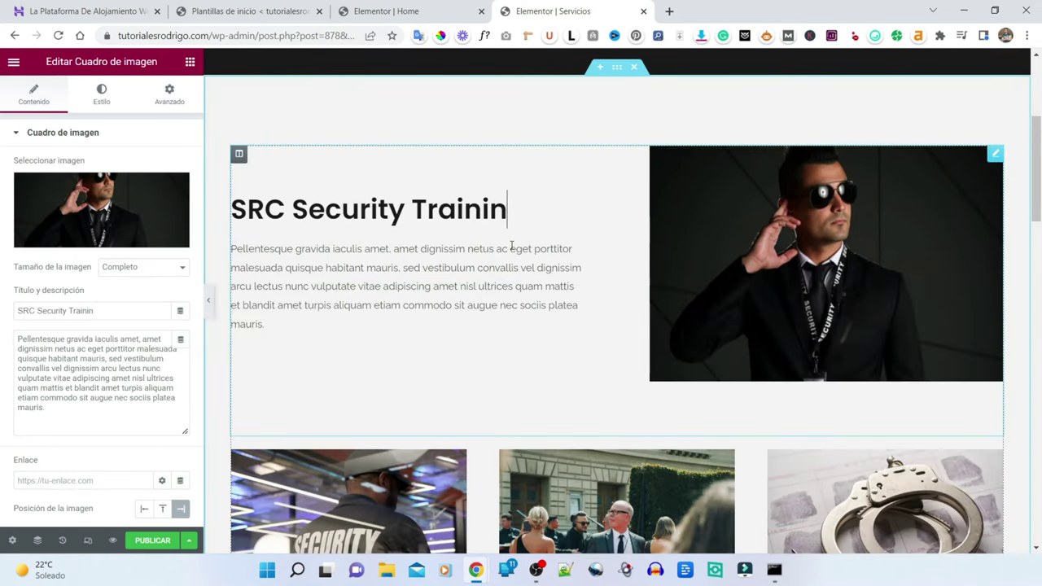
{"action": "key", "text": "BackSpace"}
{"action": "key", "text": "BackSpace"}
{"action": "key", "text": "BackSpace"}
{"action": "key", "text": "BackSpace"}
{"action": "key", "text": "BackSpace"}
{"action": "key", "text": "BackSpace"}
{"action": "type", "text": "ESTO E"}
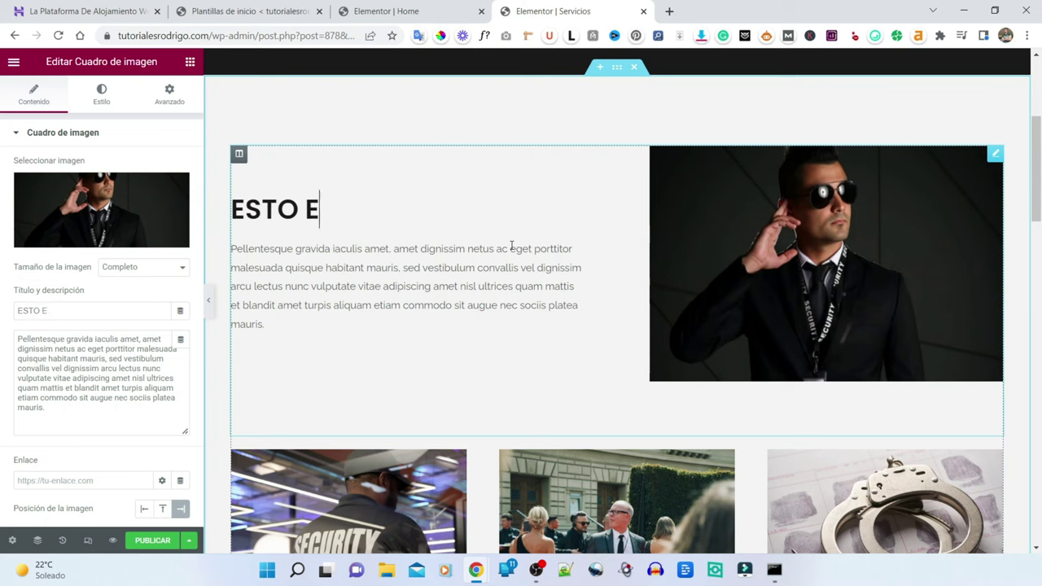
{"action": "type", "text": "S LO QUE HACEMOS"}
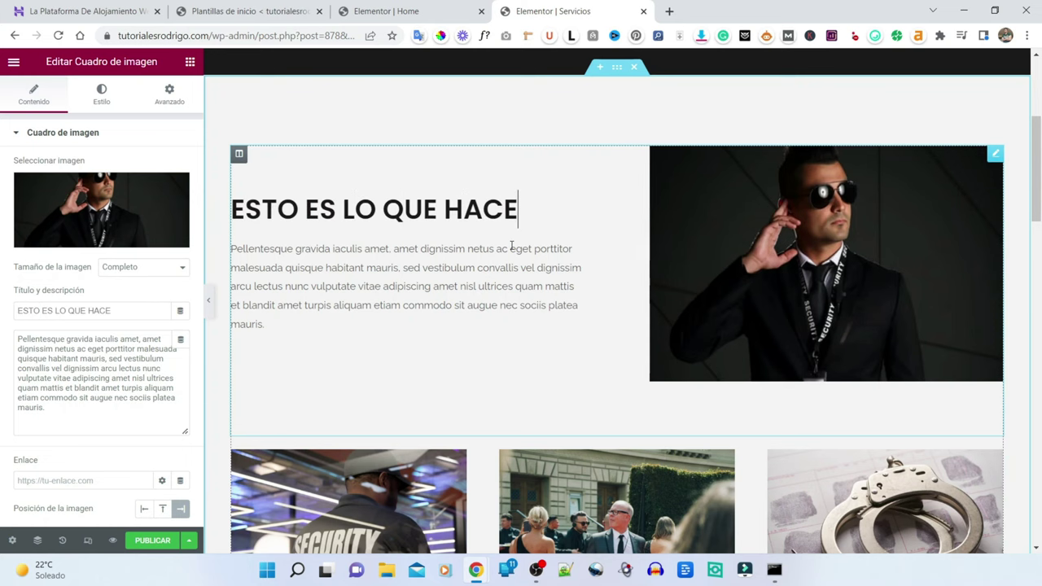
Step: Open the settings of the "Role of a Security Guard" image box and look over the other service boxes
{"action": "scroll", "coordinate": [512, 247], "scroll_direction": "down", "scroll_amount": 5}
{"action": "left_click", "coordinate": [350, 285]}
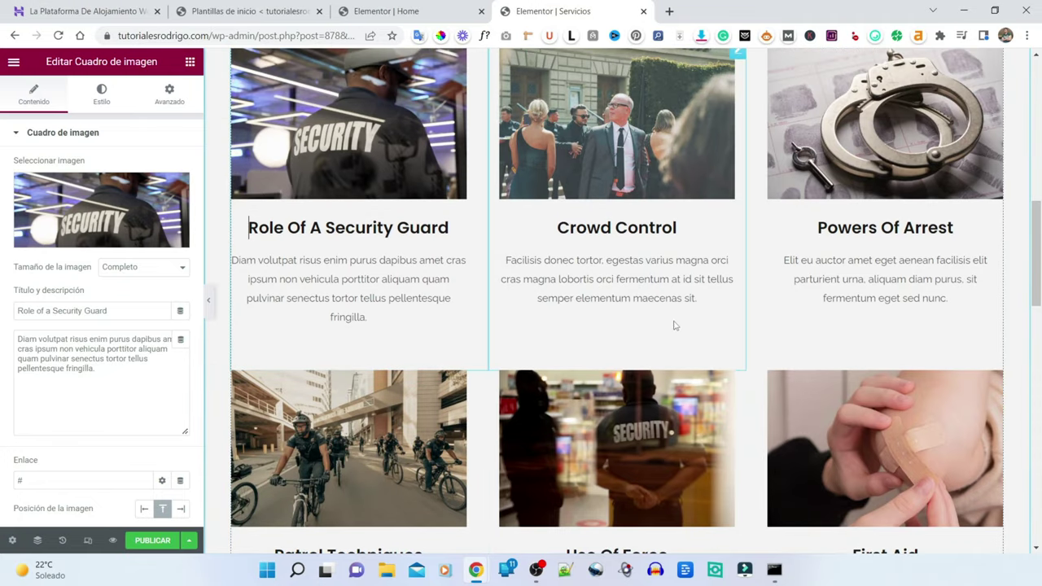
{"action": "scroll", "coordinate": [674, 325], "scroll_direction": "down", "scroll_amount": 3}
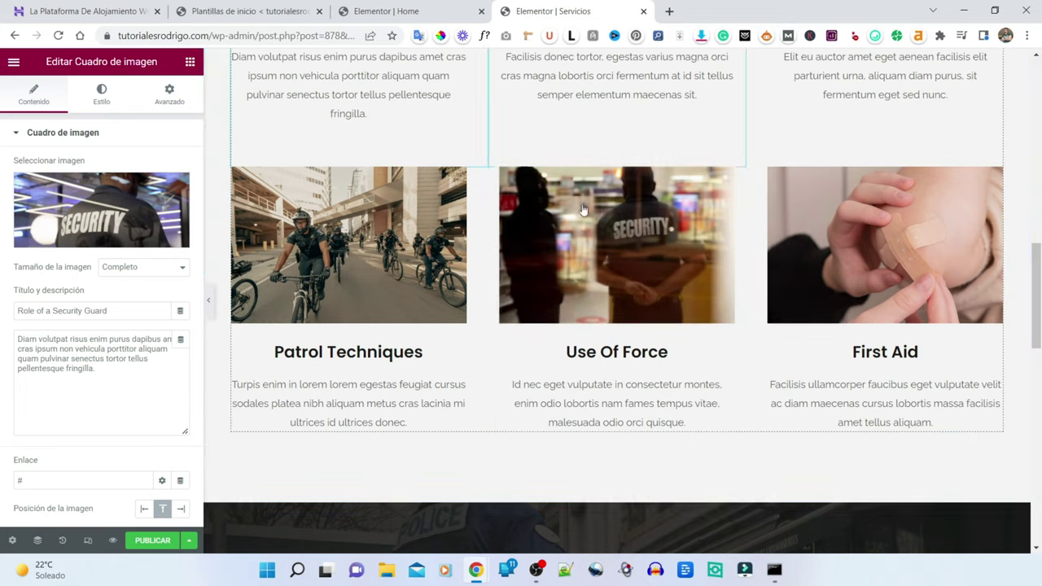
Step: Delete the "SRC Private Security Training" section at the end of the Servicios page
{"action": "scroll", "coordinate": [603, 220], "scroll_direction": "up", "scroll_amount": 2}
{"action": "scroll", "coordinate": [602, 220], "scroll_direction": "up", "scroll_amount": 3}
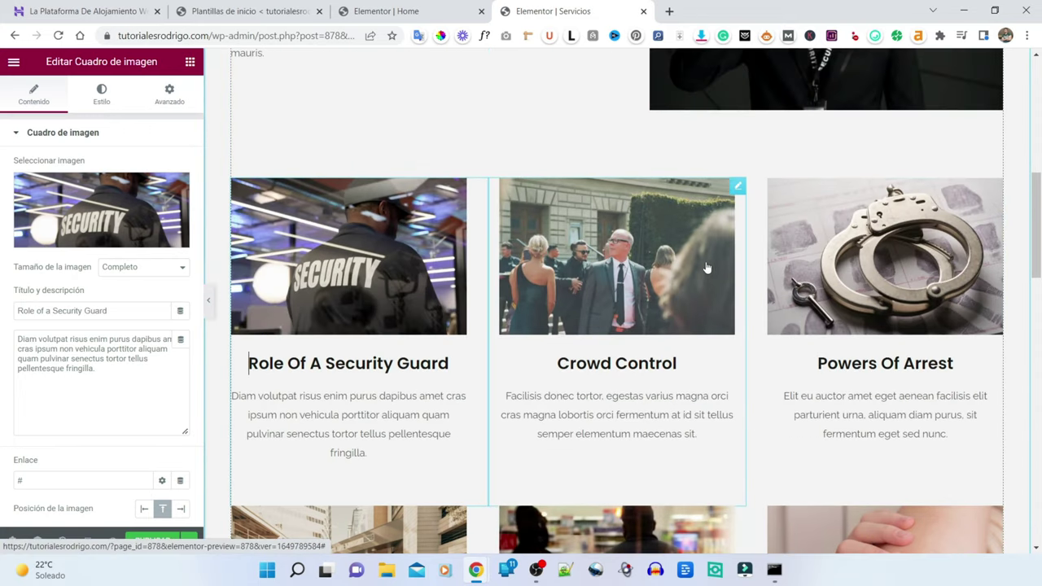
{"action": "scroll", "coordinate": [514, 281], "scroll_direction": "down", "scroll_amount": 9}
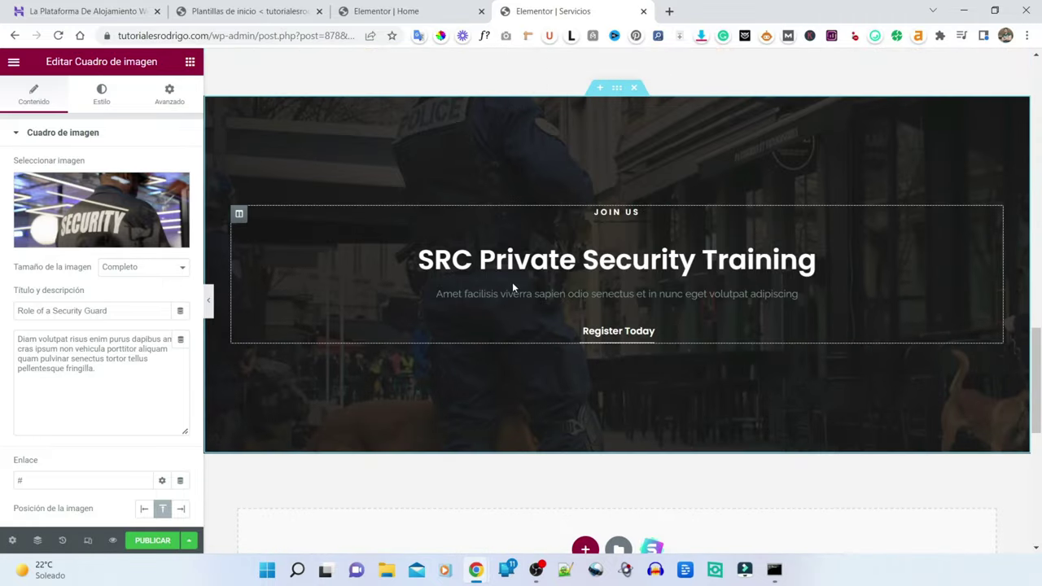
{"action": "scroll", "coordinate": [513, 285], "scroll_direction": "up", "scroll_amount": 8}
{"action": "scroll", "coordinate": [513, 287], "scroll_direction": "up", "scroll_amount": 10}
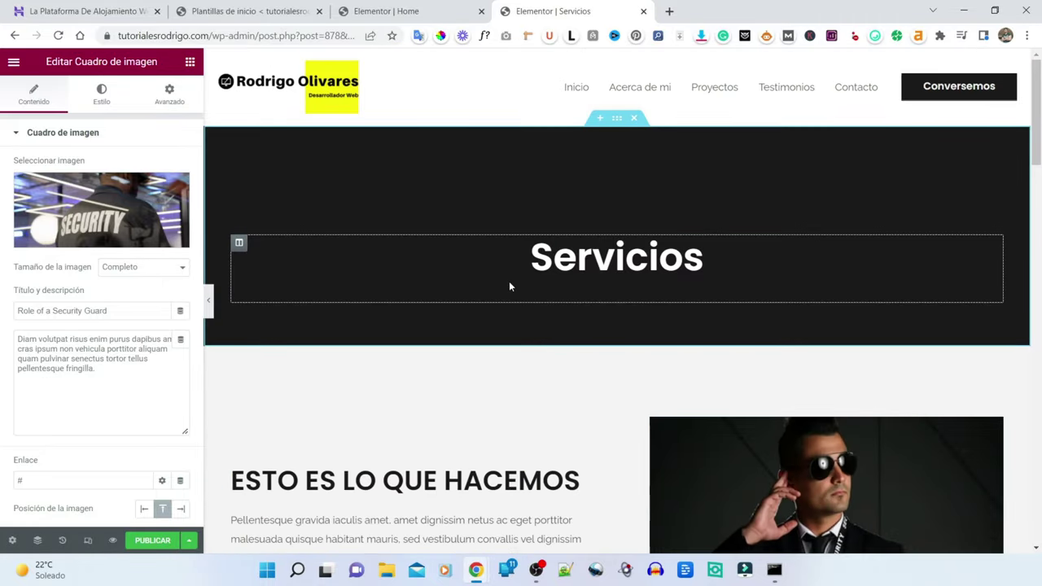
{"action": "scroll", "coordinate": [510, 286], "scroll_direction": "down", "scroll_amount": 10}
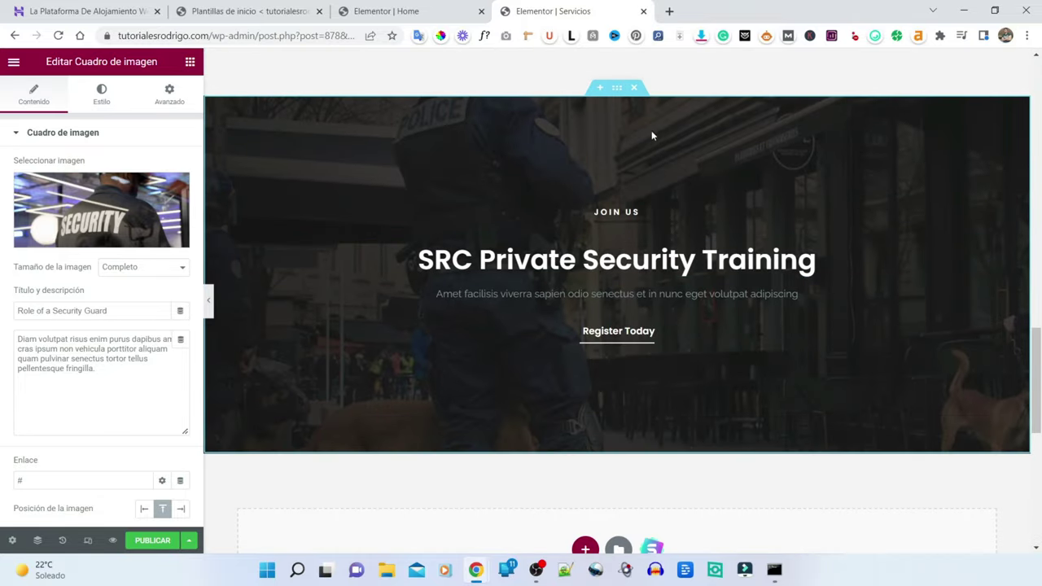
{"action": "left_click", "coordinate": [635, 88]}
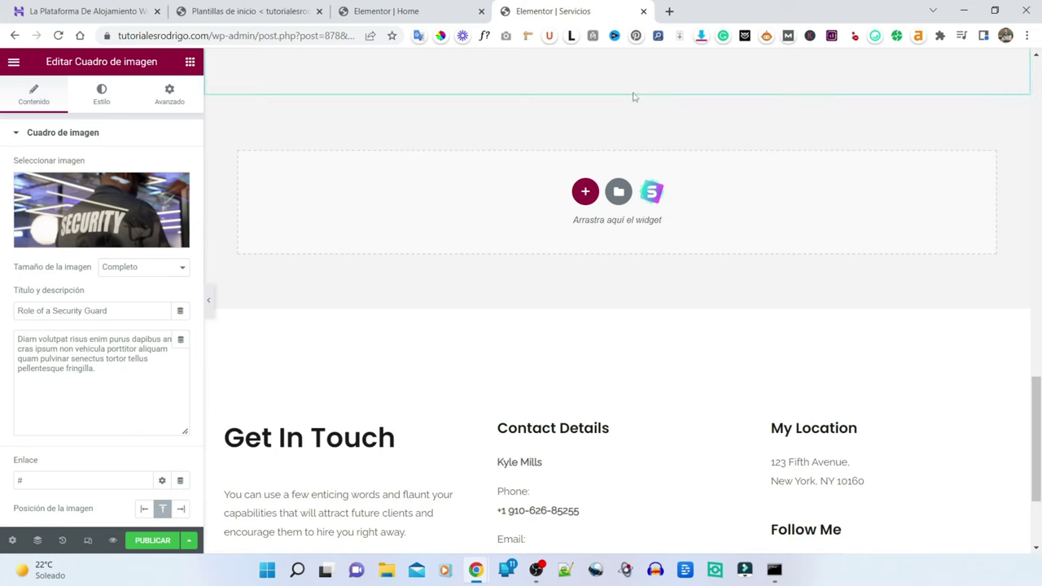
Step: Review the Servicios page from banner to footer and publish it
{"action": "scroll", "coordinate": [726, 321], "scroll_direction": "up", "scroll_amount": 2}
{"action": "scroll", "coordinate": [729, 323], "scroll_direction": "up", "scroll_amount": 8}
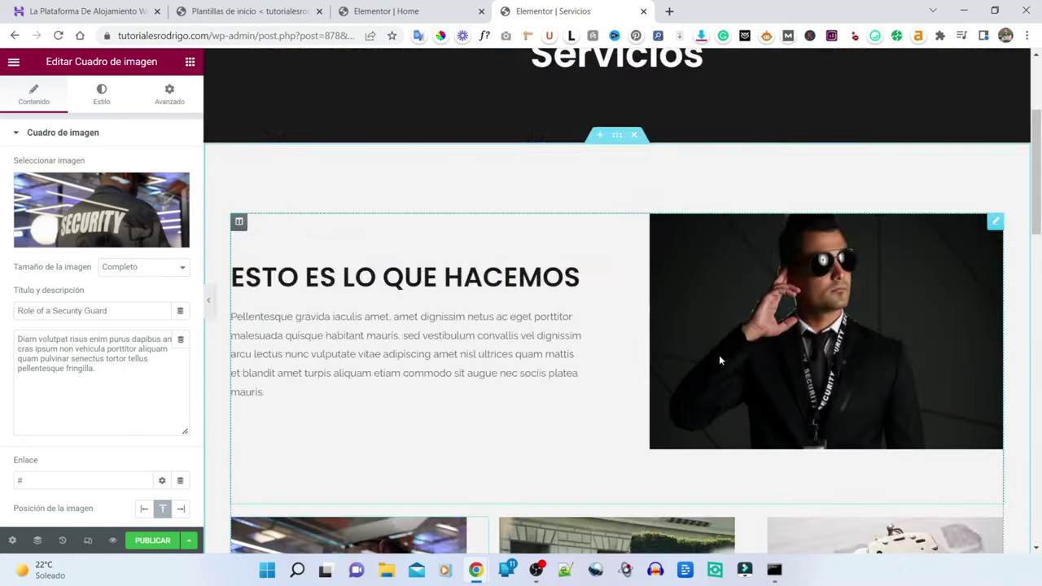
{"action": "scroll", "coordinate": [719, 355], "scroll_direction": "down", "scroll_amount": 6}
{"action": "scroll", "coordinate": [721, 366], "scroll_direction": "down", "scroll_amount": 5}
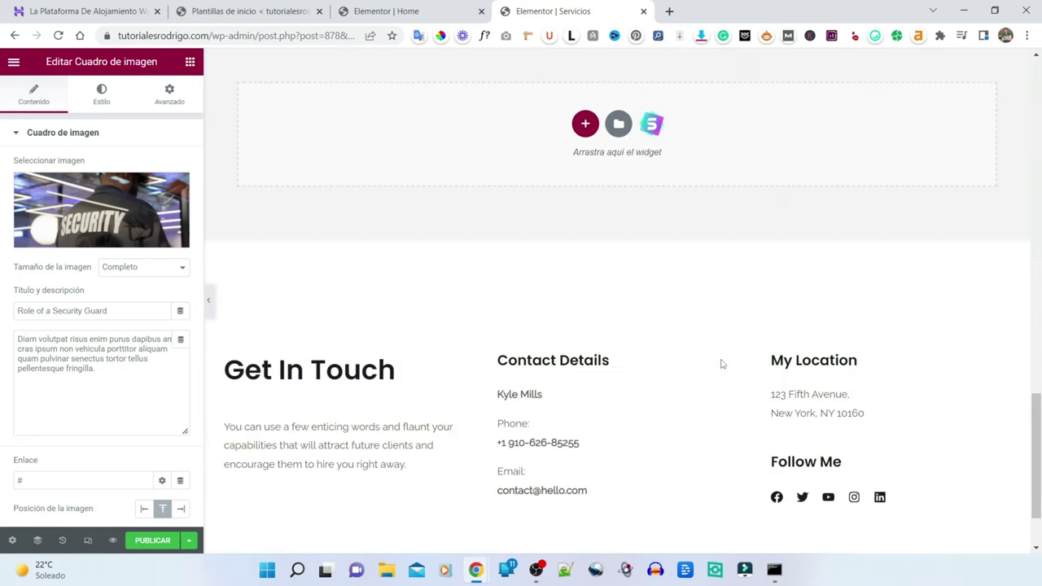
{"action": "scroll", "coordinate": [380, 497], "scroll_direction": "up", "scroll_amount": 15}
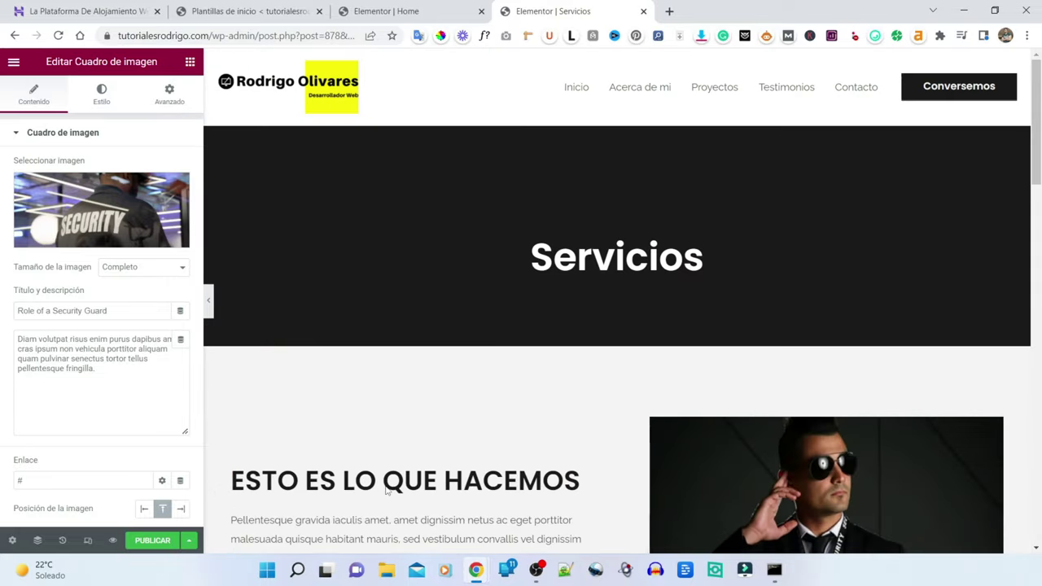
{"action": "scroll", "coordinate": [379, 443], "scroll_direction": "down", "scroll_amount": 1}
{"action": "scroll", "coordinate": [379, 442], "scroll_direction": "down", "scroll_amount": 4}
{"action": "left_click", "coordinate": [144, 545]}
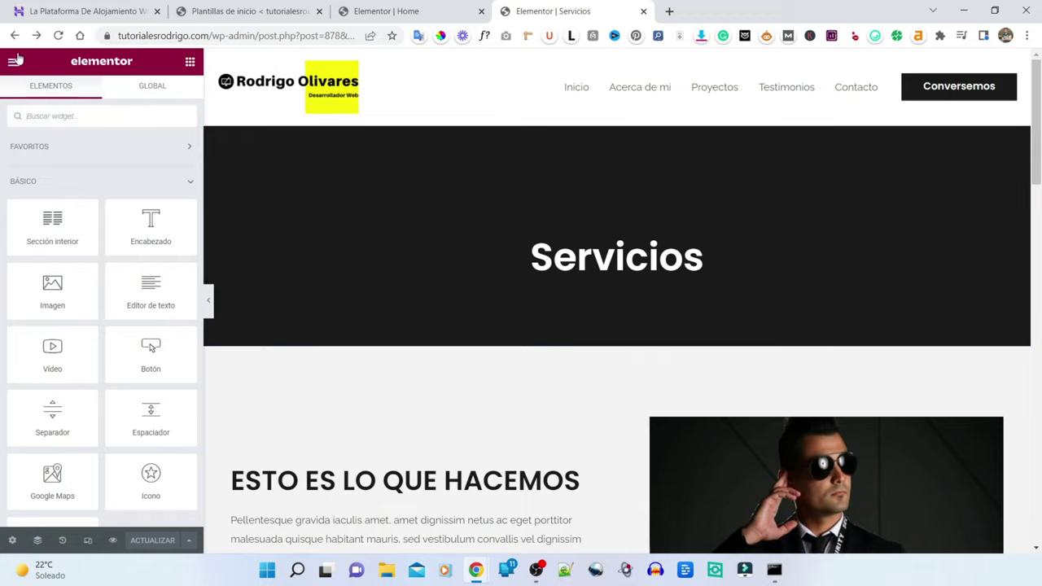
Step: View the published Servicios page on the live site and check it down to the footer
{"action": "left_click", "coordinate": [13, 61]}
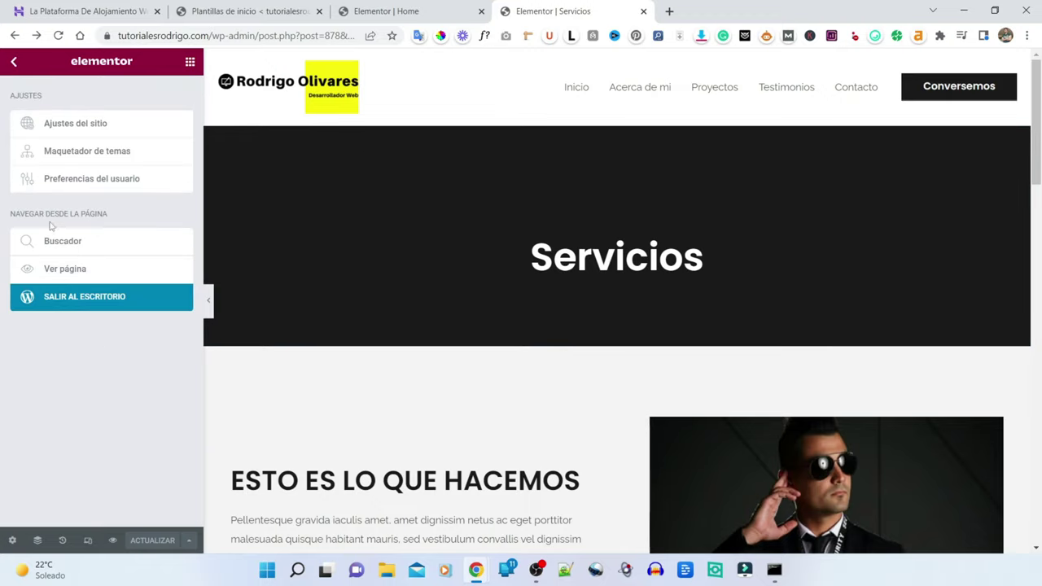
{"action": "left_click", "coordinate": [124, 275]}
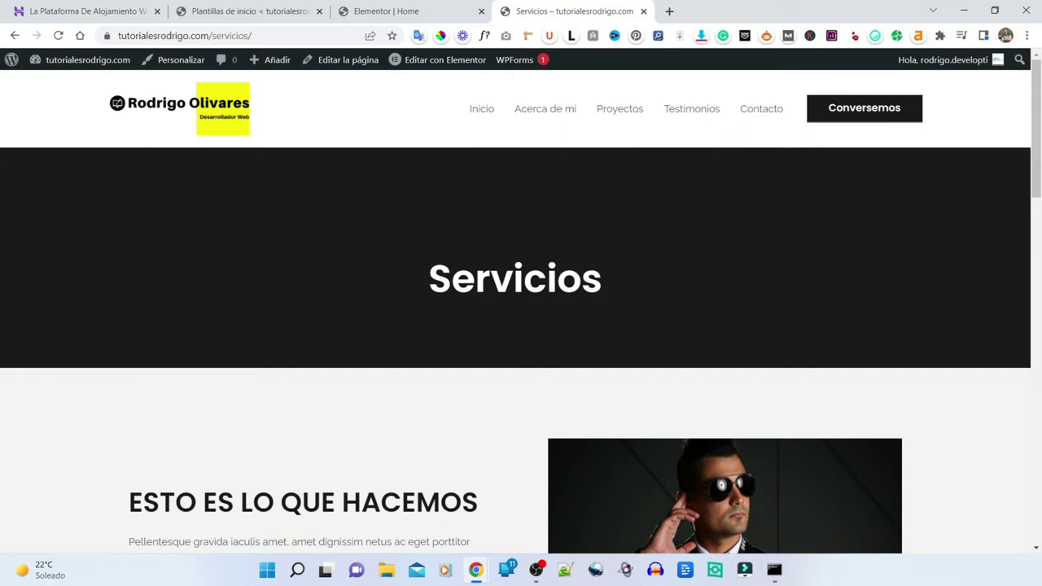
{"action": "scroll", "coordinate": [515, 259], "scroll_direction": "down", "scroll_amount": 12}
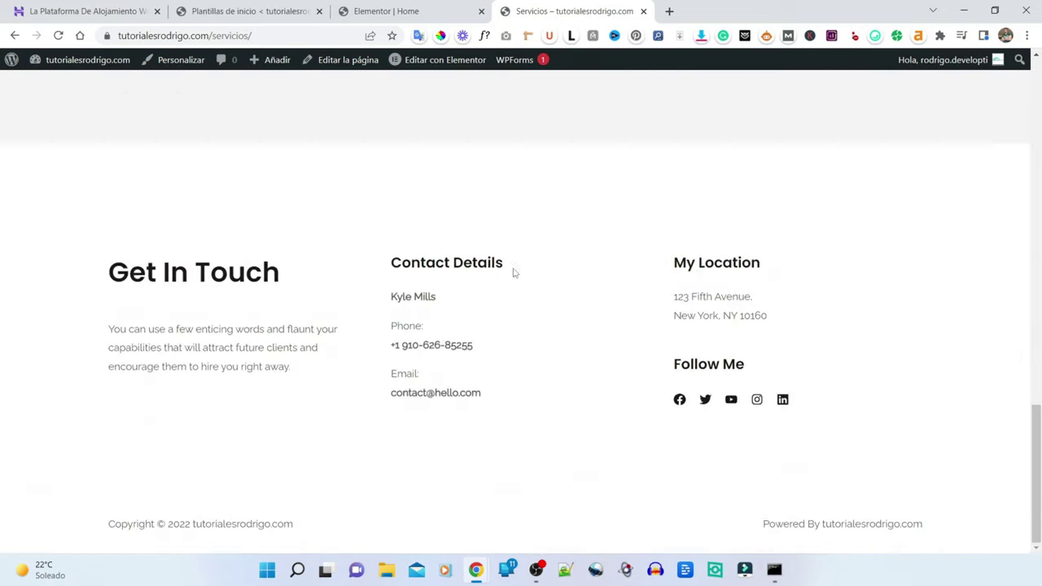
{"action": "scroll", "coordinate": [512, 273], "scroll_direction": "up", "scroll_amount": 12}
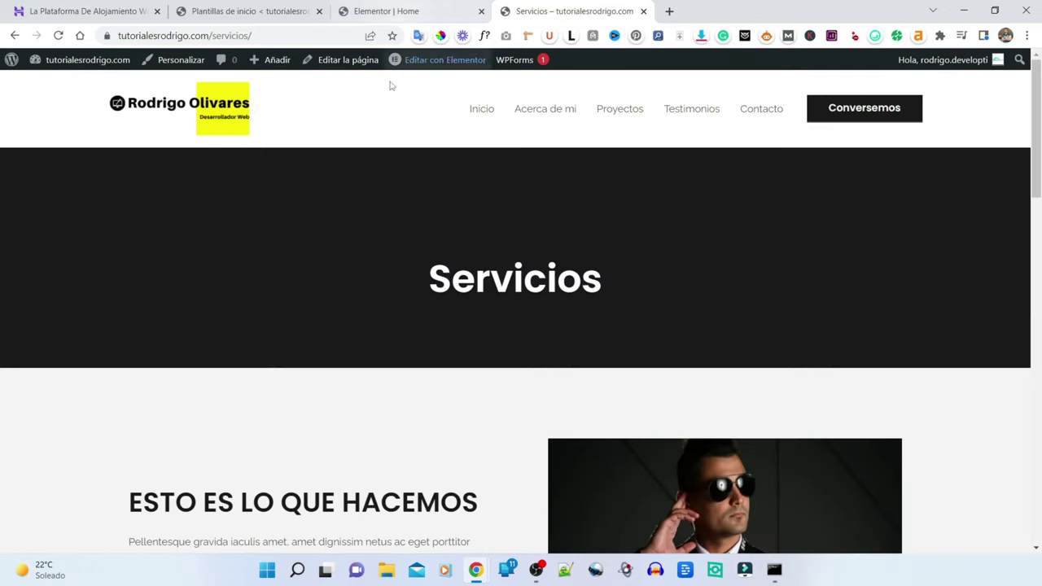
Step: Add the Servicios page to the site's main menu in the theme customizer, publish the change and return to the site
{"action": "left_click", "coordinate": [181, 60]}
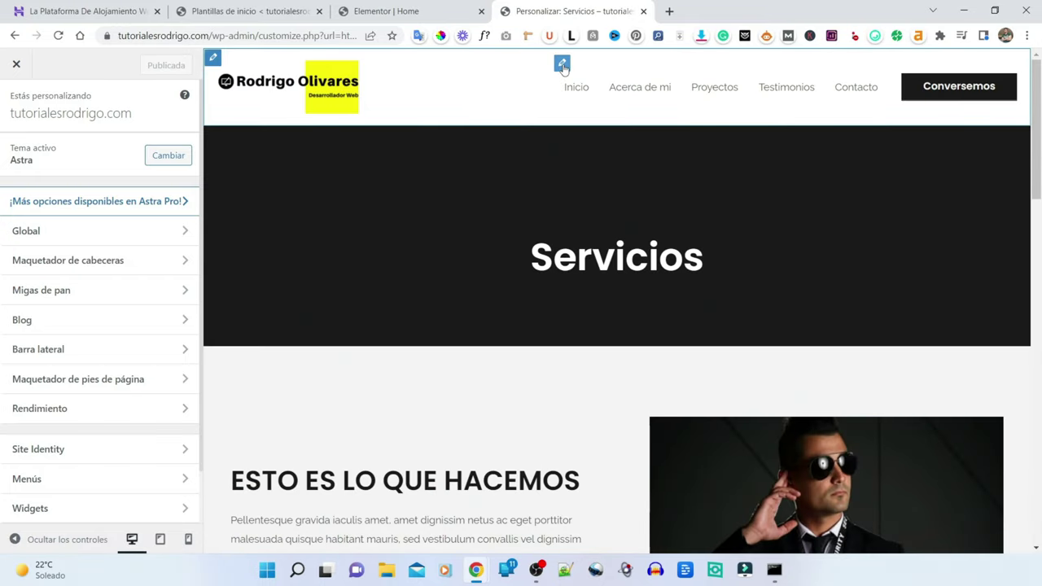
{"action": "left_click", "coordinate": [562, 65]}
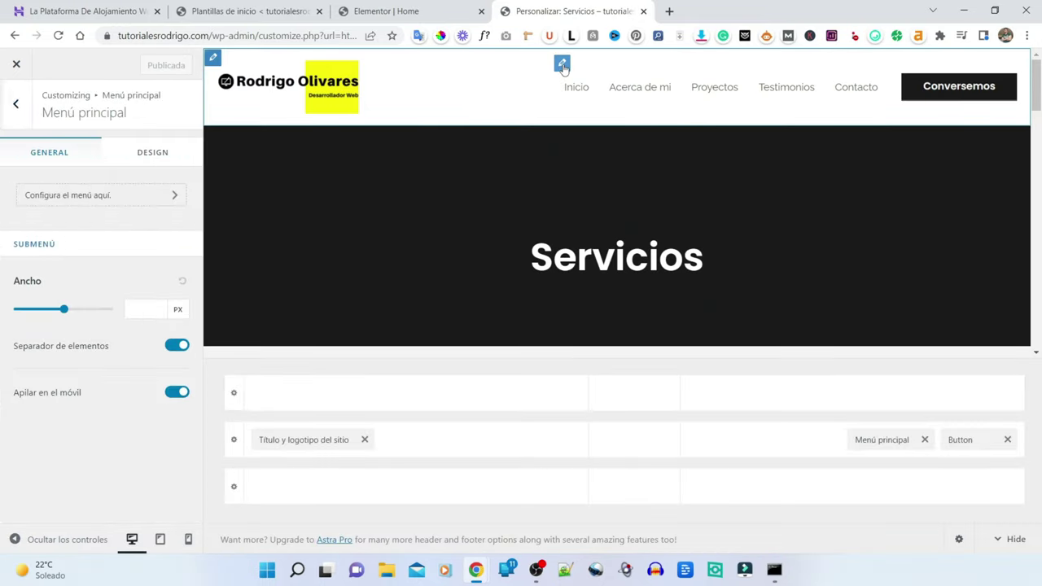
{"action": "left_click", "coordinate": [171, 196]}
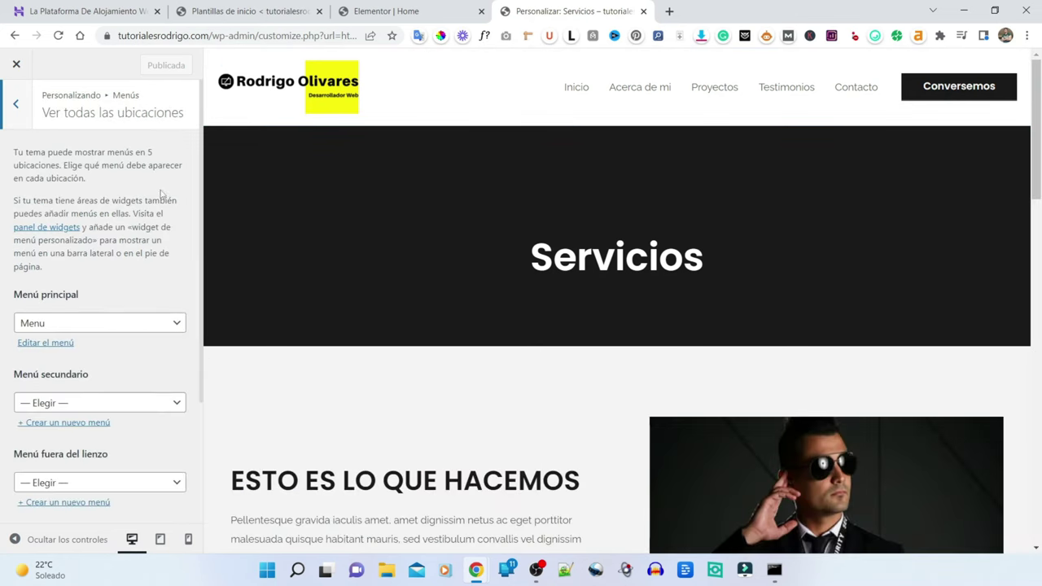
{"action": "left_click", "coordinate": [64, 346]}
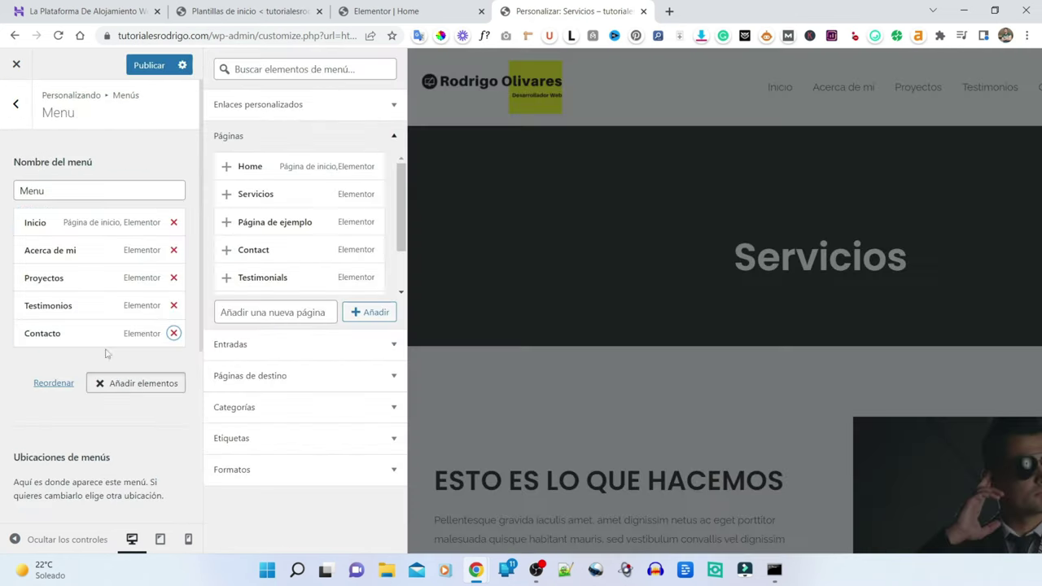
{"action": "left_click", "coordinate": [228, 196]}
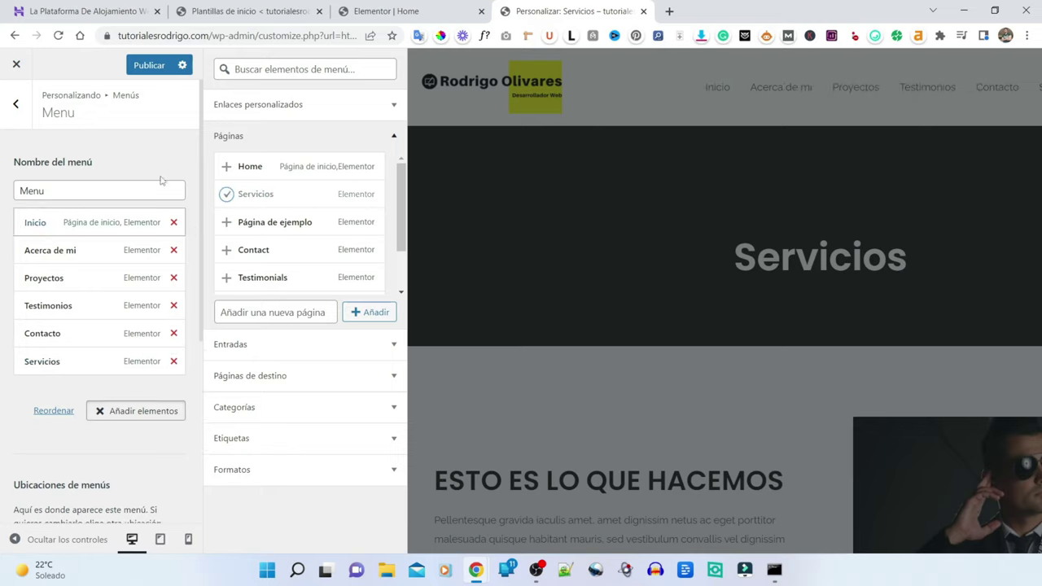
{"action": "left_click", "coordinate": [130, 64]}
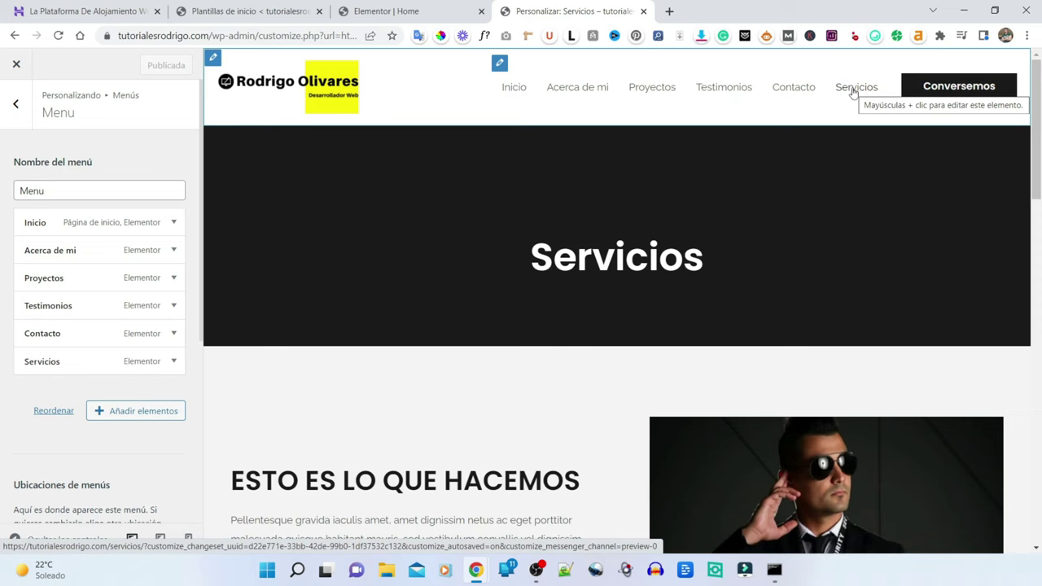
{"action": "left_click", "coordinate": [16, 65]}
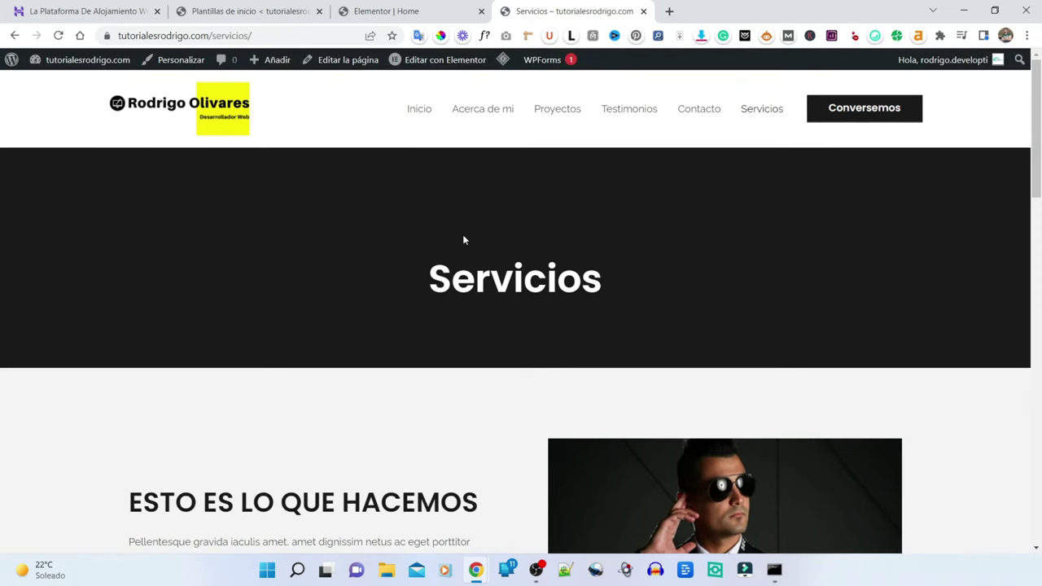
Step: Test the Inicio and Servicios links in the site's header menu and look over the Servicios page
{"action": "left_click", "coordinate": [420, 111]}
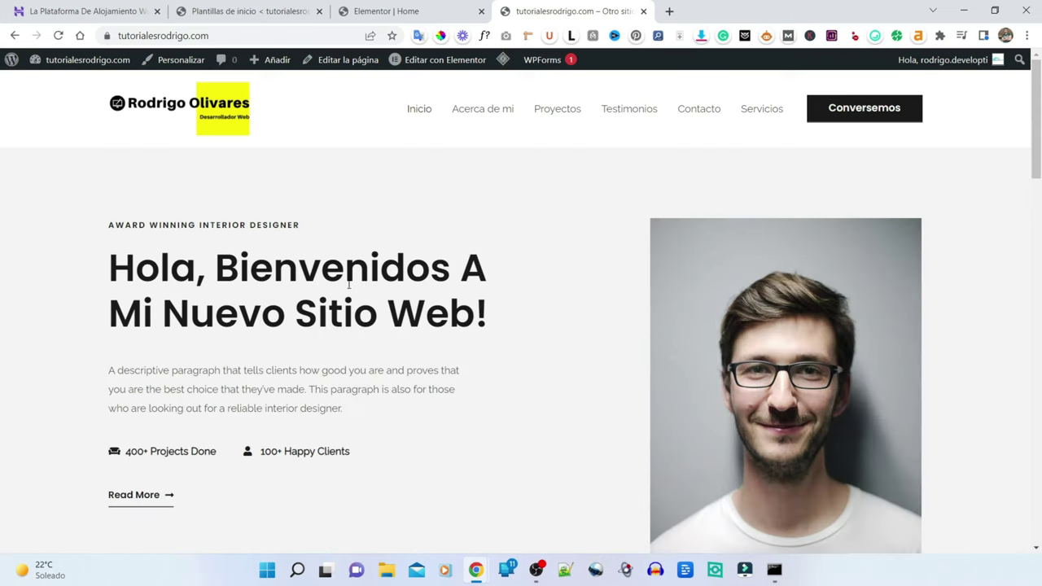
{"action": "left_click", "coordinate": [760, 109]}
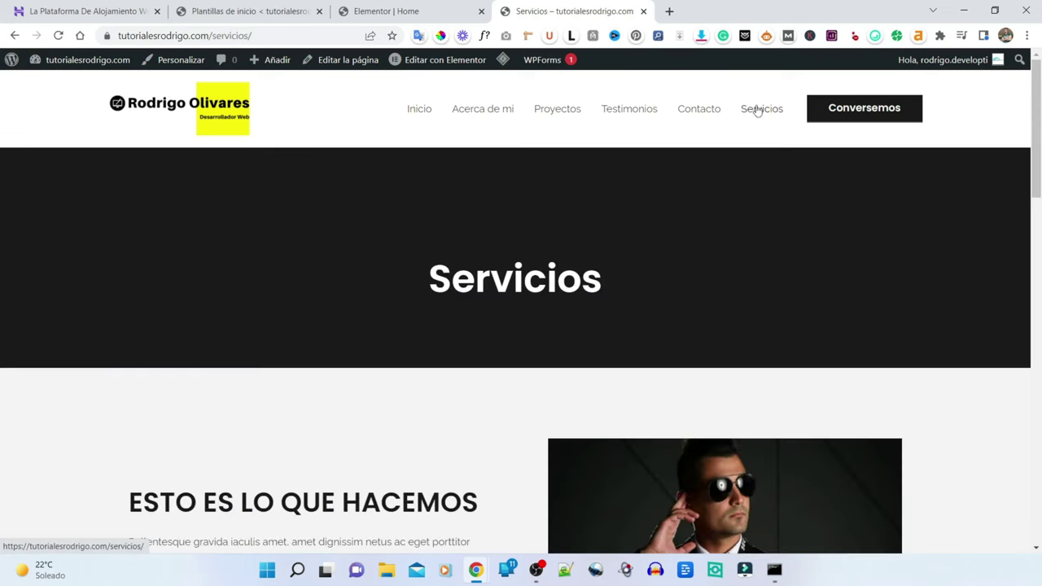
{"action": "scroll", "coordinate": [516, 281], "scroll_direction": "down", "scroll_amount": 8}
{"action": "scroll", "coordinate": [512, 282], "scroll_direction": "up", "scroll_amount": 8}
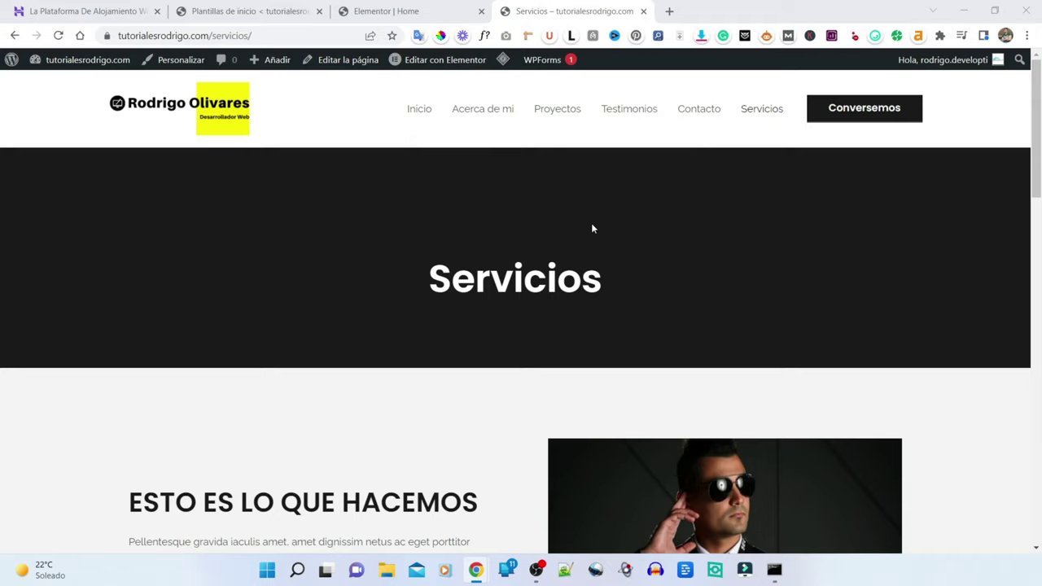
{"action": "left_click", "coordinate": [592, 336]}
Step: Open the Home page in Elementor for editing and turn on responsive mode
{"action": "left_click", "coordinate": [427, 113]}
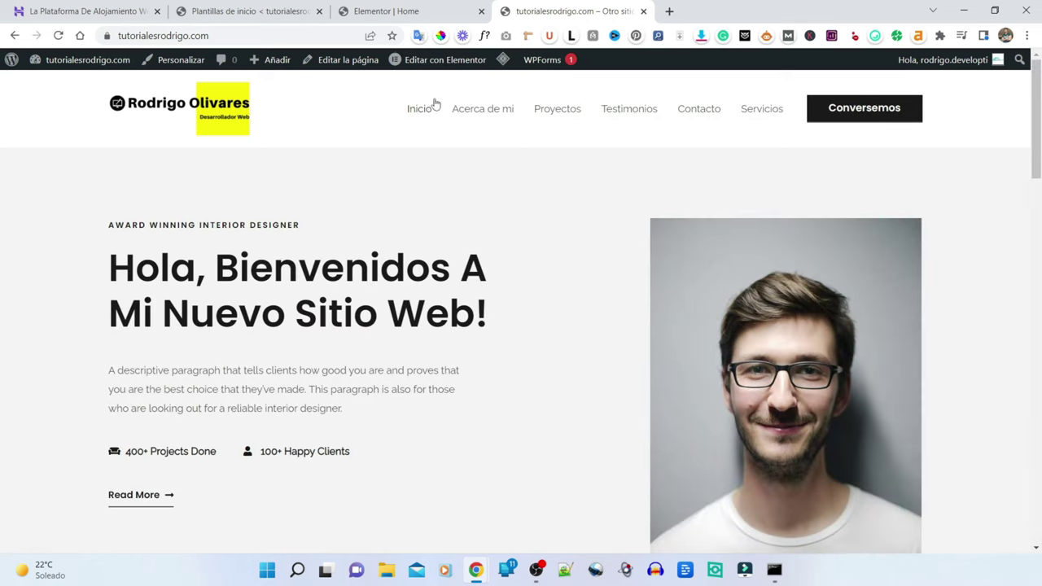
{"action": "left_click", "coordinate": [445, 65]}
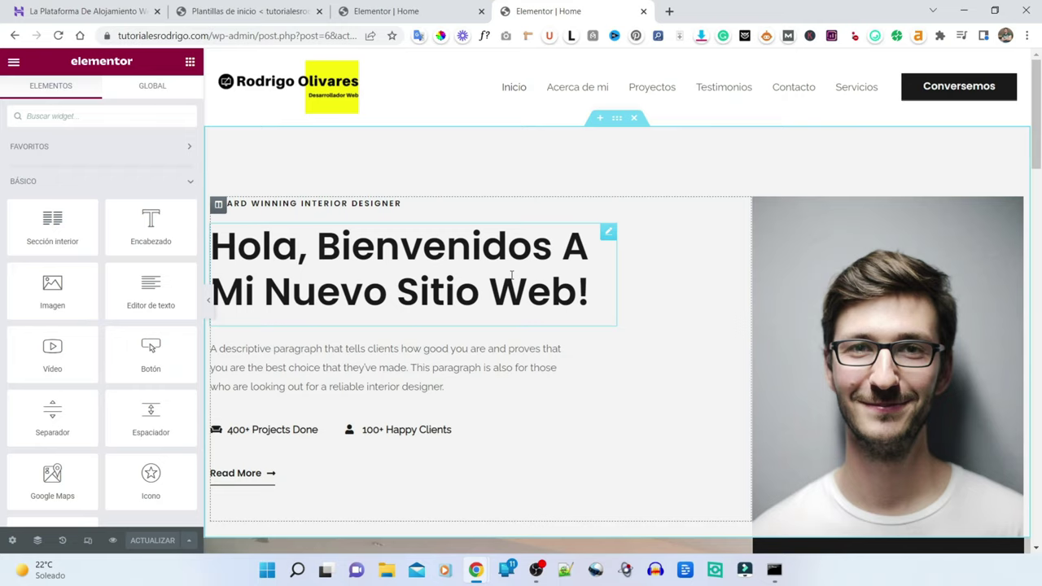
{"action": "left_click", "coordinate": [87, 541]}
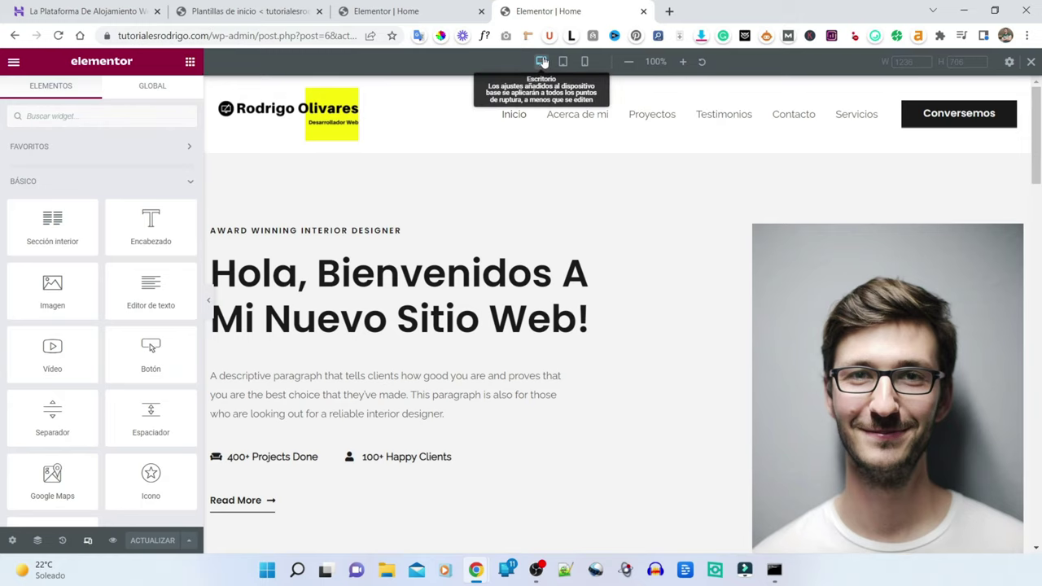